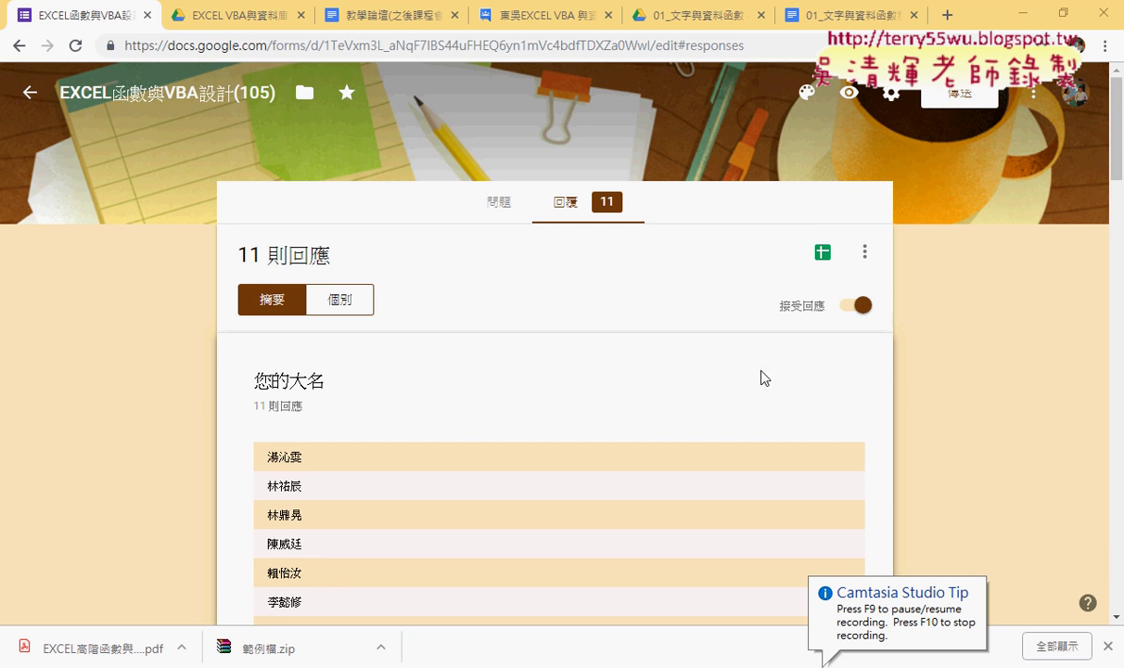
# Scroll up and down through the current page to review its content
pyautogui.scroll(-5, 978, 391)
pyautogui.scroll(-1, 1004, 394)
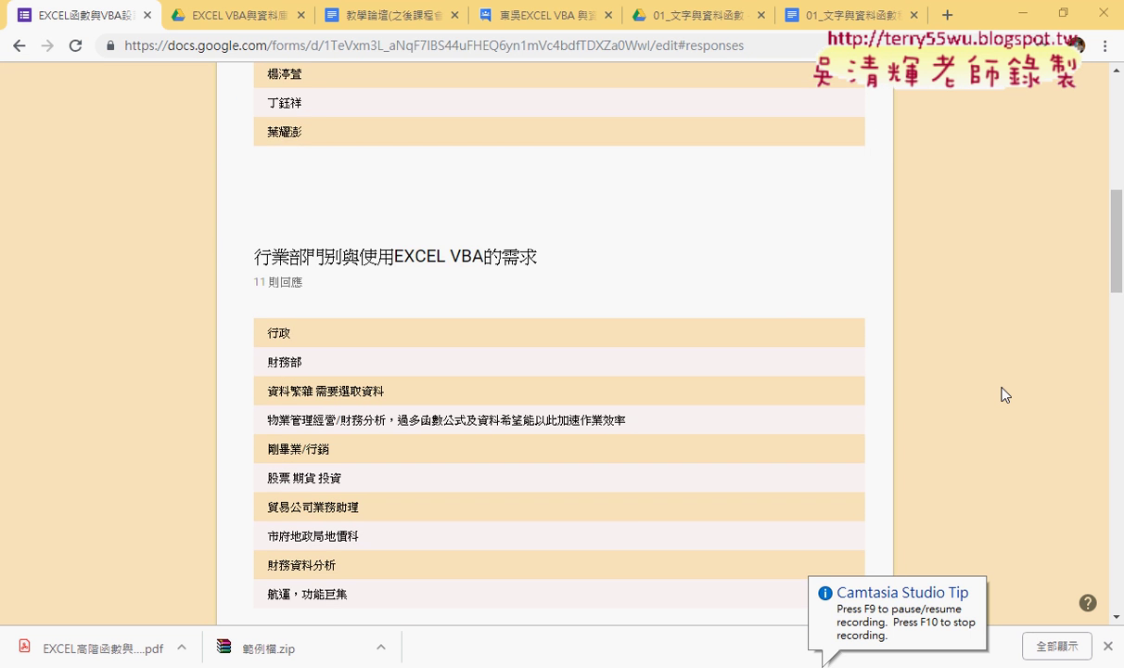
pyautogui.scroll(-2, 1005, 394)
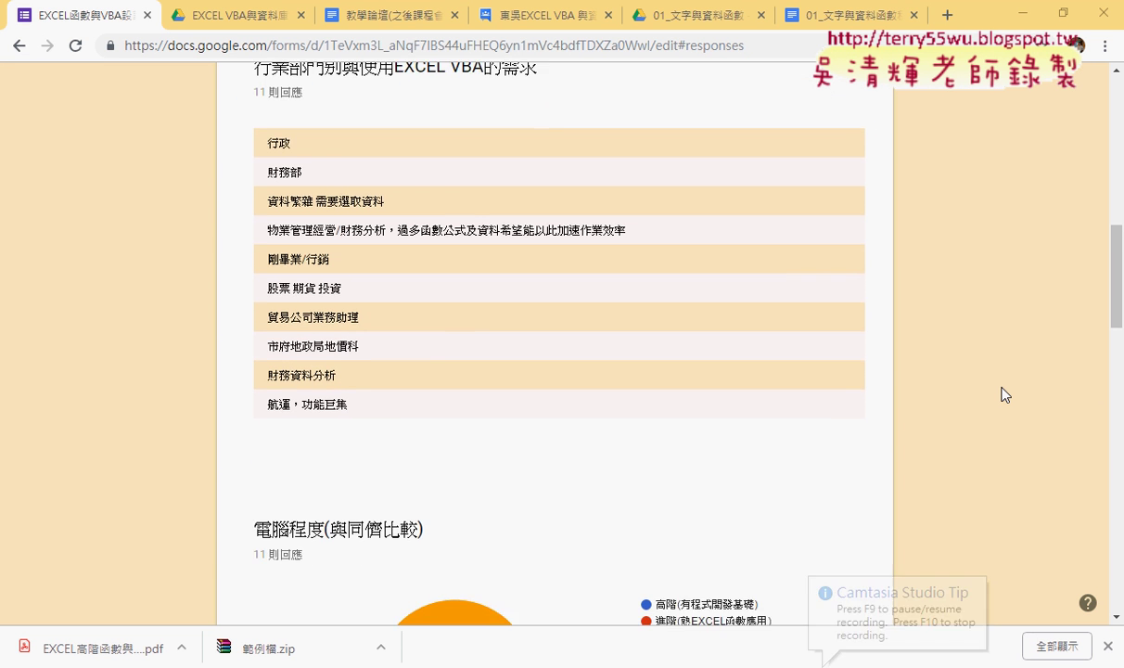
pyautogui.scroll(-3, 1004, 394)
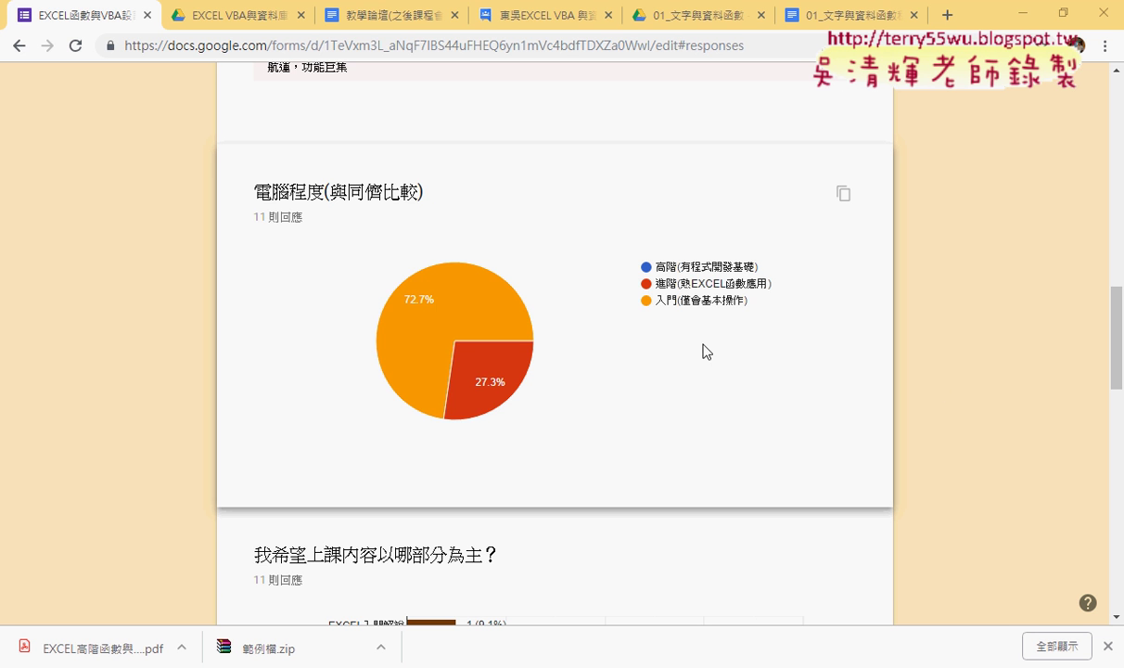
pyautogui.moveTo(493, 319)
pyautogui.scroll(-3, 619, 432)
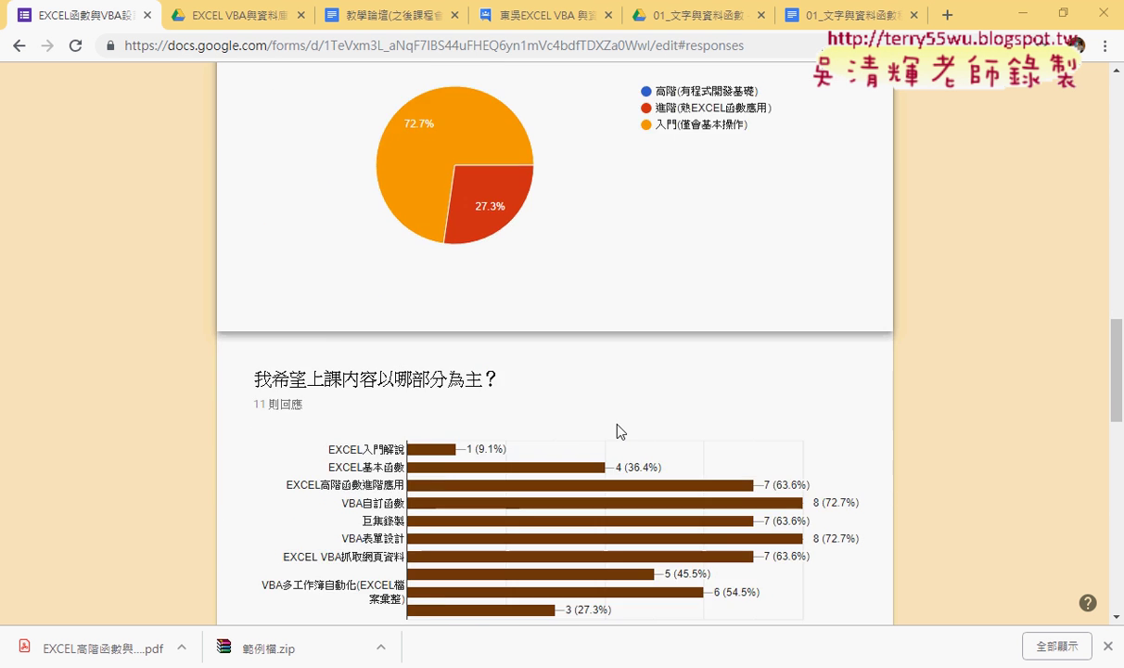
pyautogui.scroll(-3, 618, 432)
pyautogui.moveTo(800, 154)
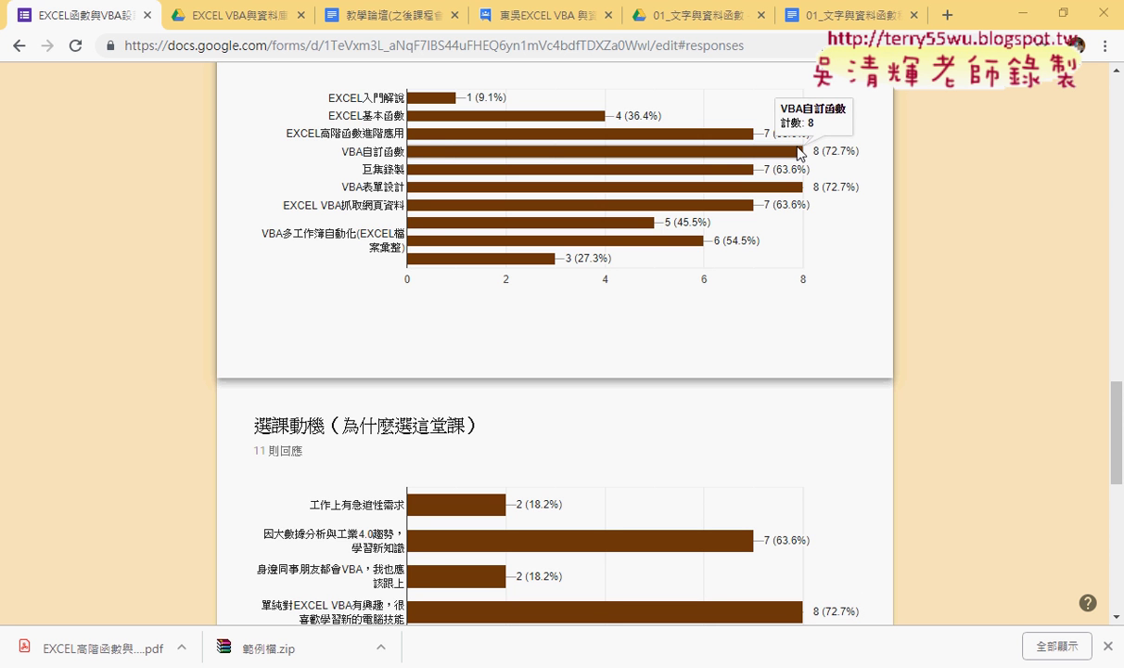
pyautogui.moveTo(797, 189)
pyautogui.moveTo(743, 136)
pyautogui.moveTo(723, 174)
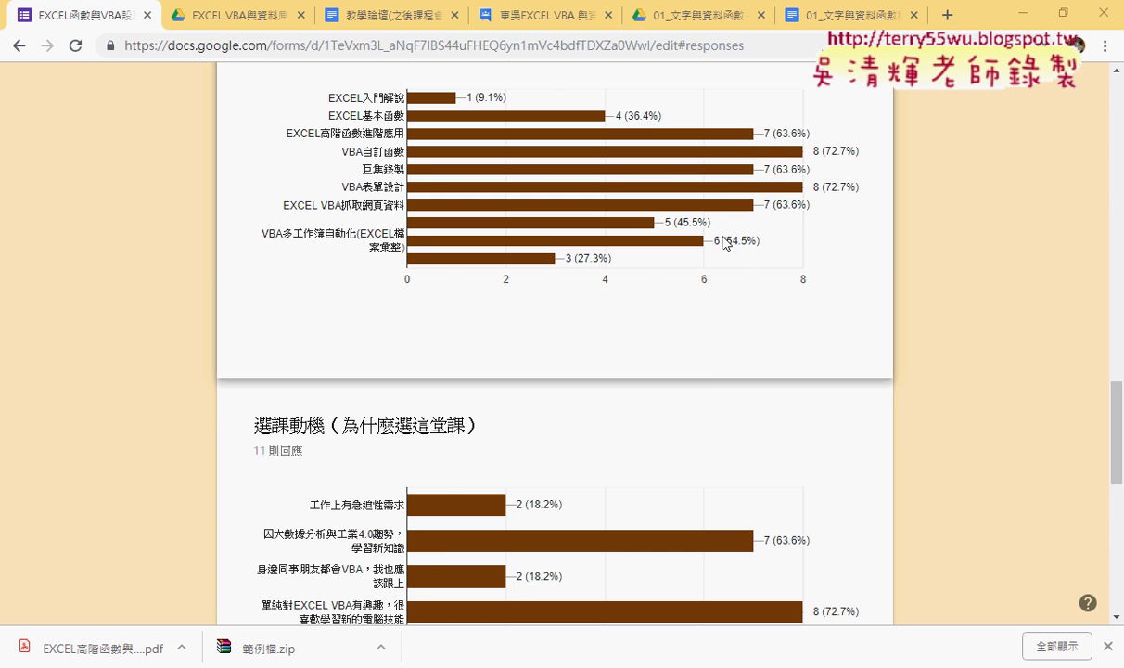
pyautogui.scroll(-4, 708, 380)
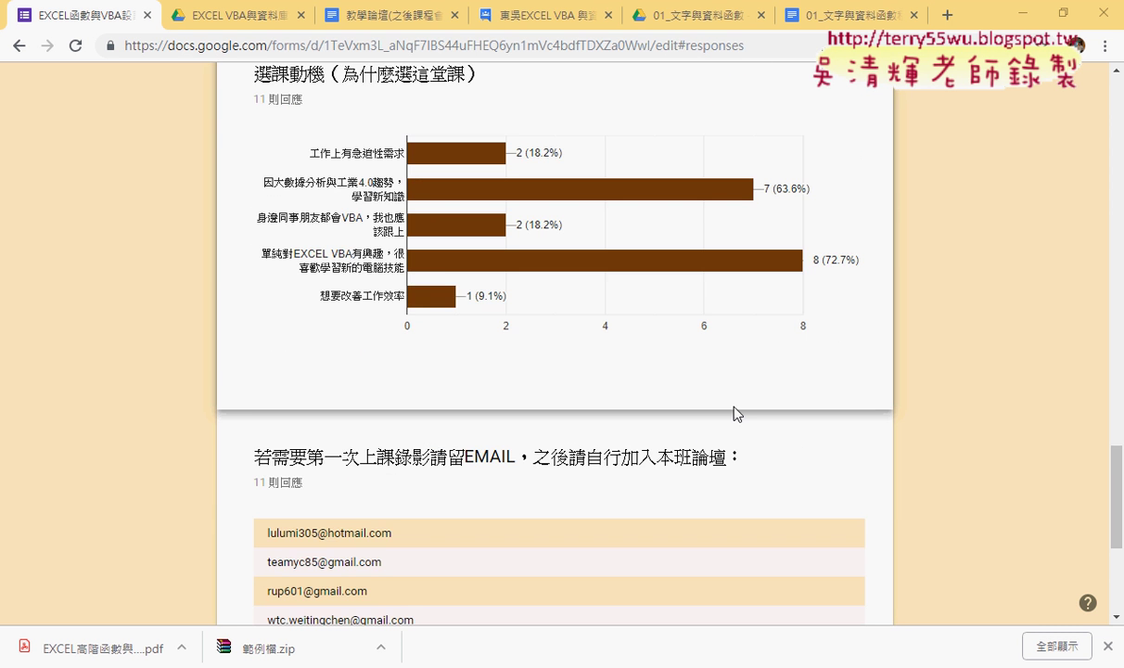
pyautogui.scroll(-4, 733, 413)
pyautogui.scroll(2, 1113, 520)
pyautogui.scroll(4, 1066, 511)
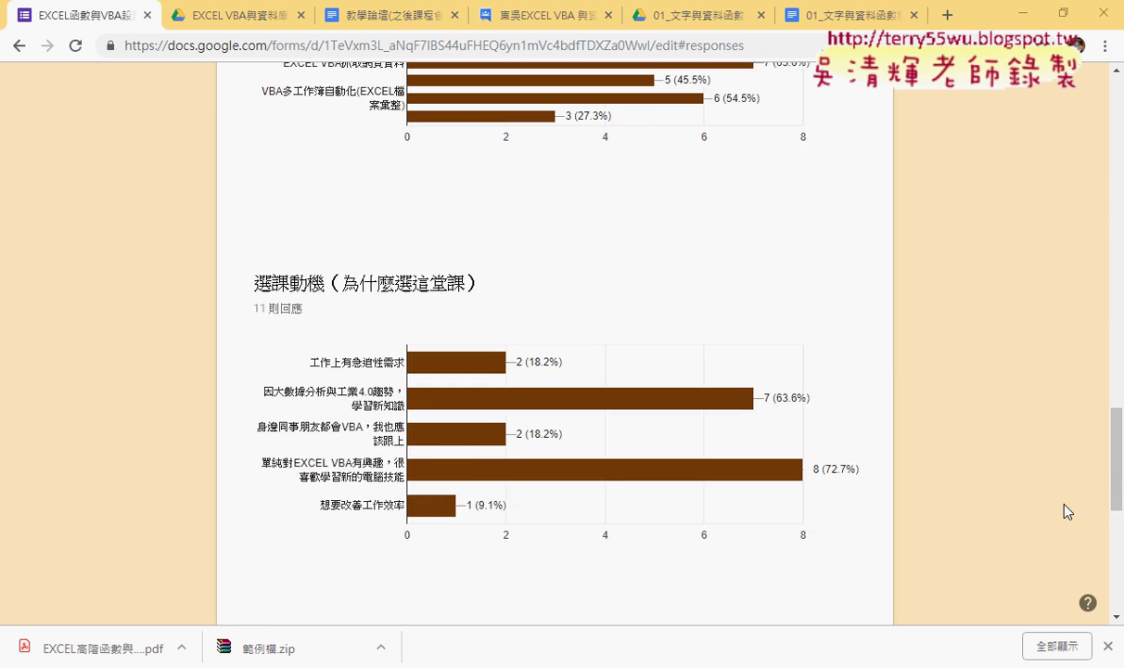
pyautogui.scroll(2, 1066, 511)
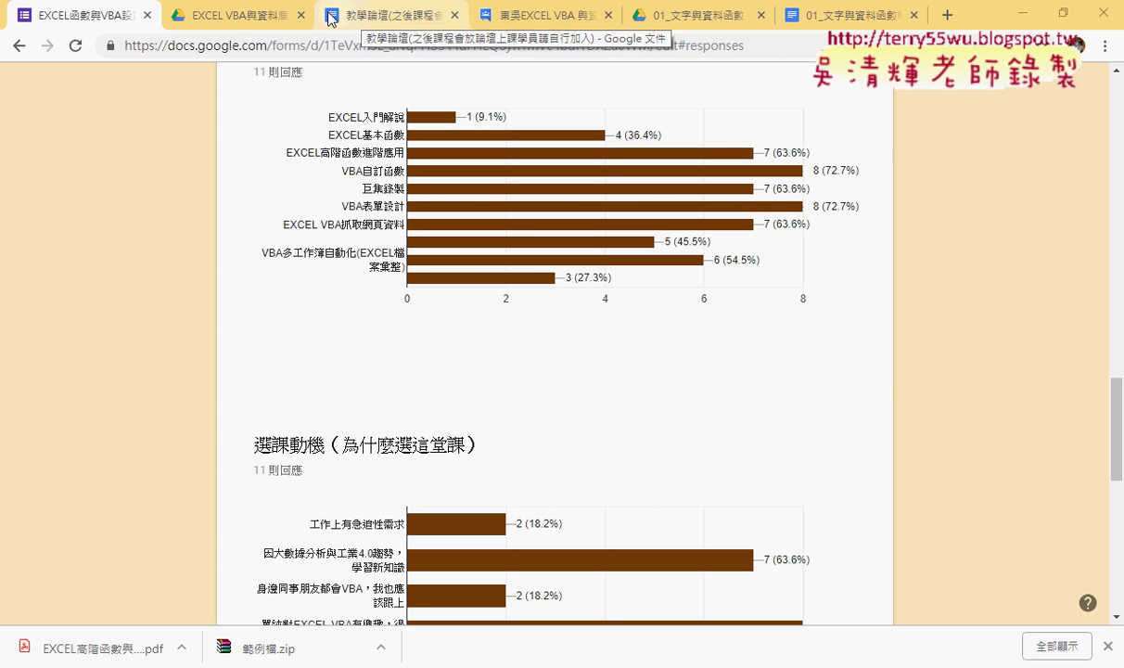
# Open the 教學論壇 forum document from the EXCEL VBA course folder in Google Drive
pyautogui.click(258, 11)
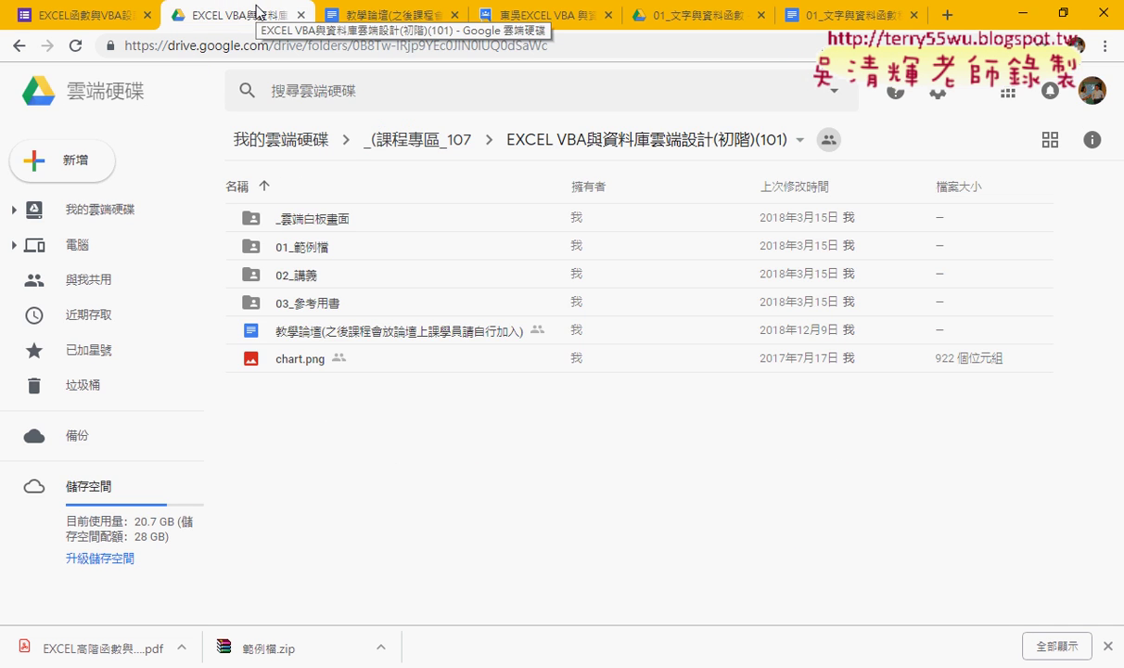
pyautogui.click(339, 334)
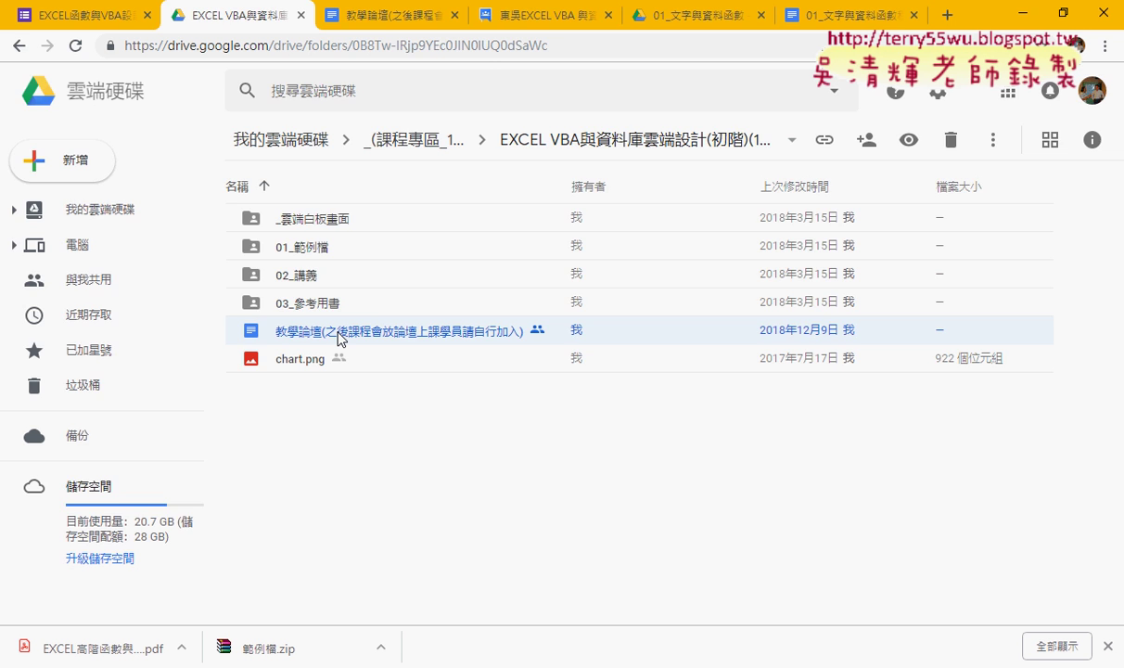
pyautogui.doubleClick(341, 340)
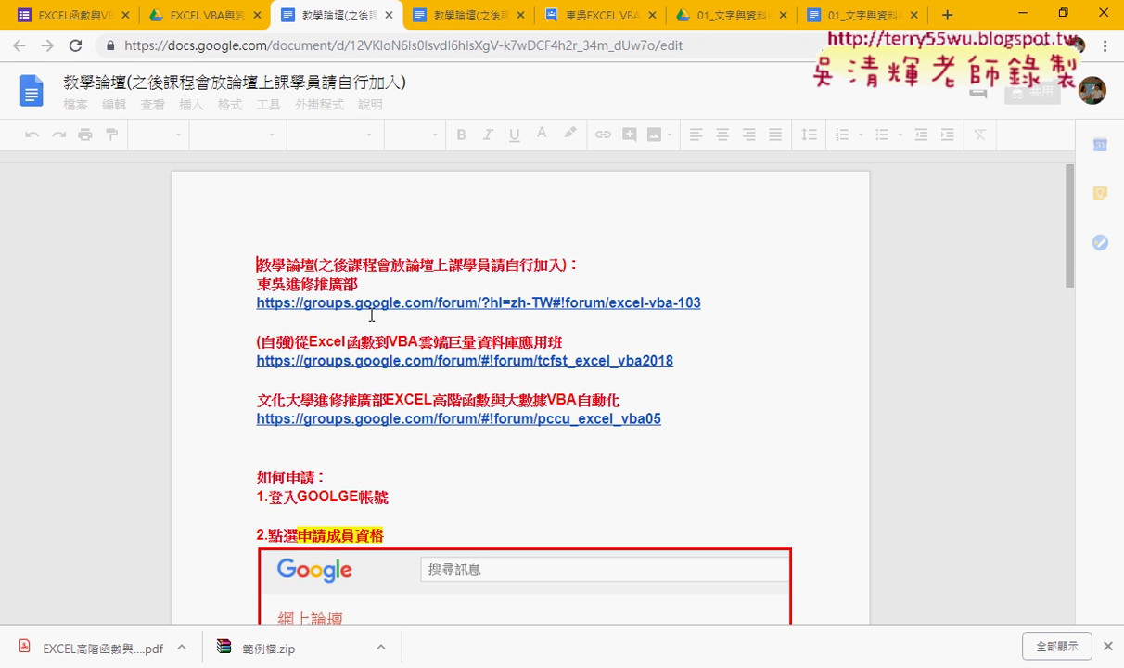
# Scroll past the forum links and joining steps, then select items 1–10 of EXCEL VBA入門班
pyautogui.click(395, 302)
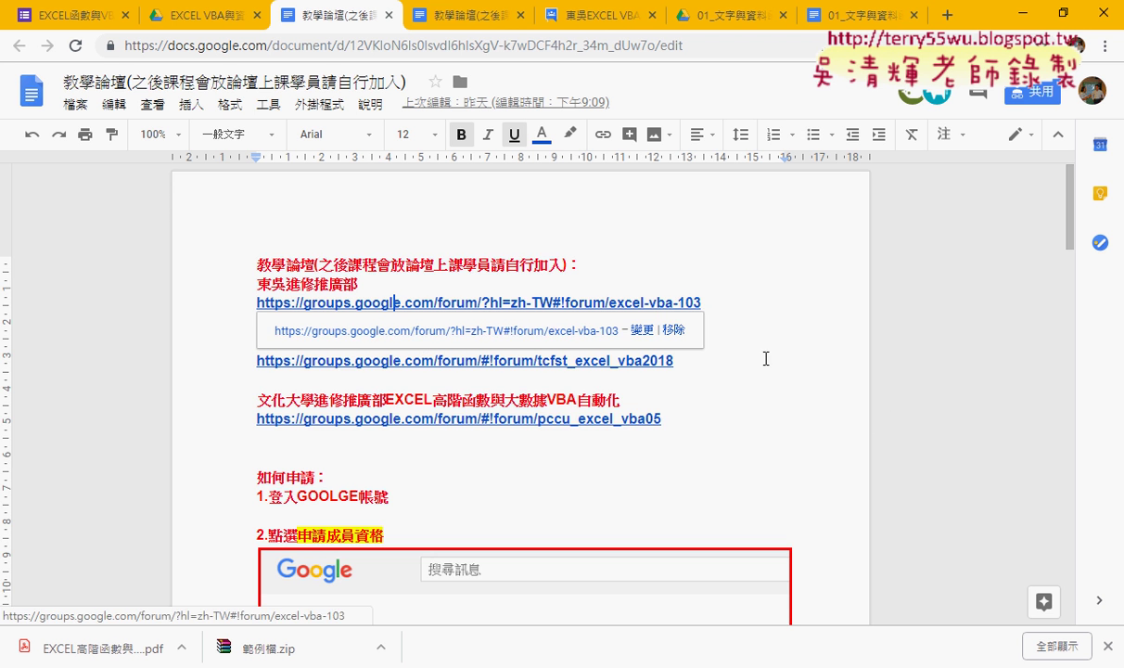
pyautogui.scroll(-5, 491, 245)
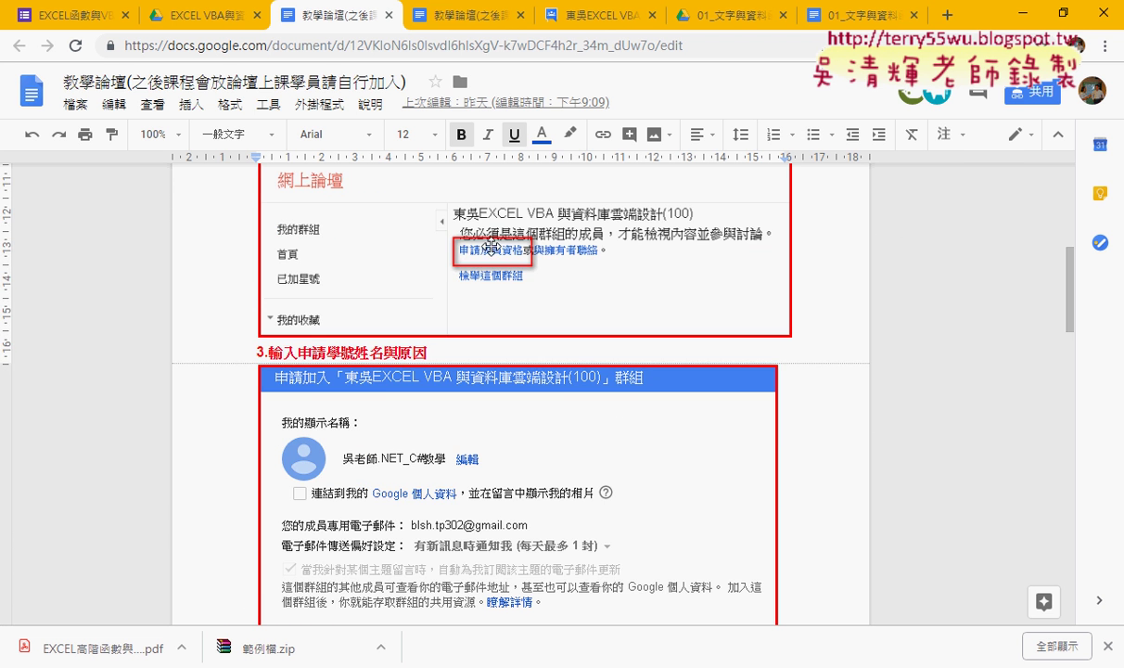
pyautogui.scroll(1, 496, 259)
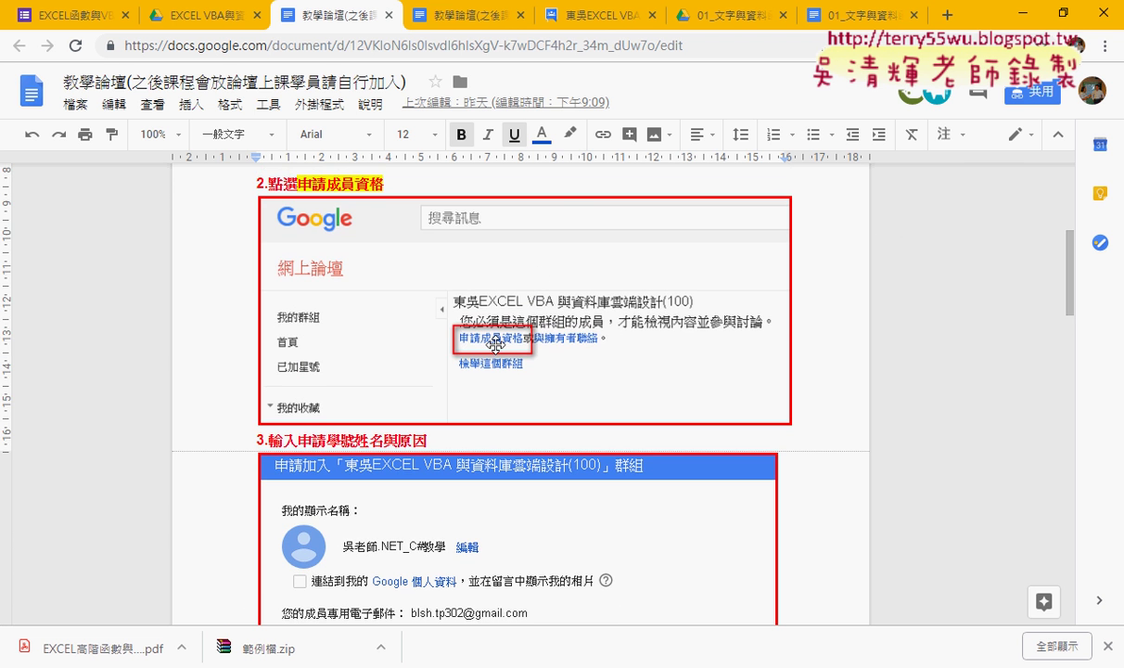
pyautogui.scroll(-3, 560, 381)
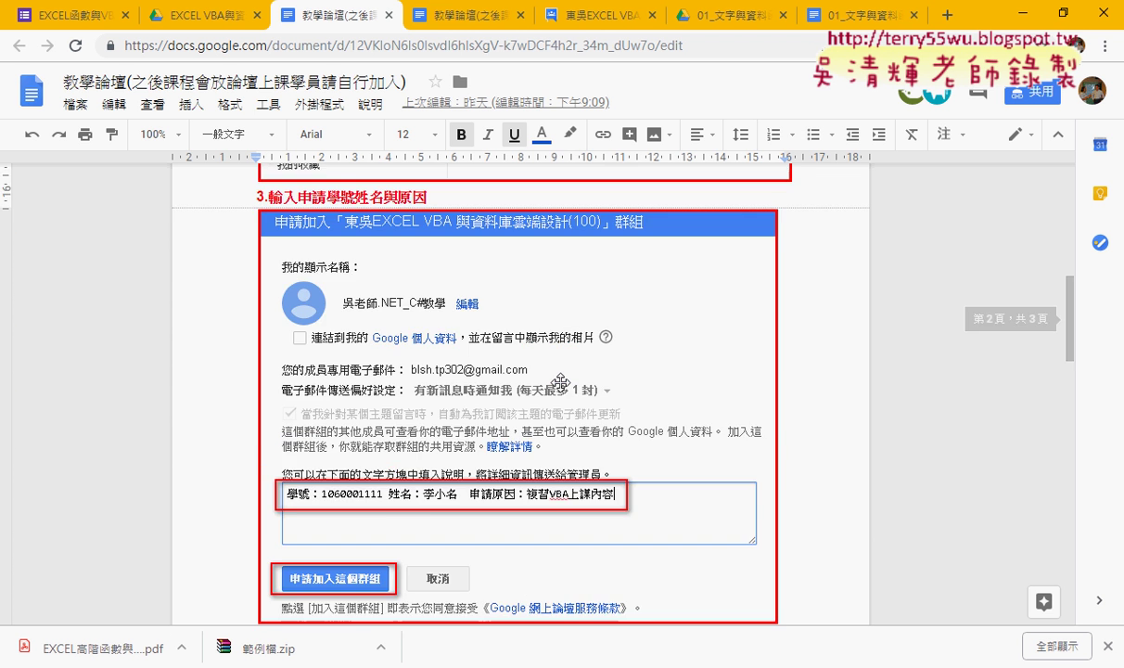
pyautogui.scroll(-1, 560, 381)
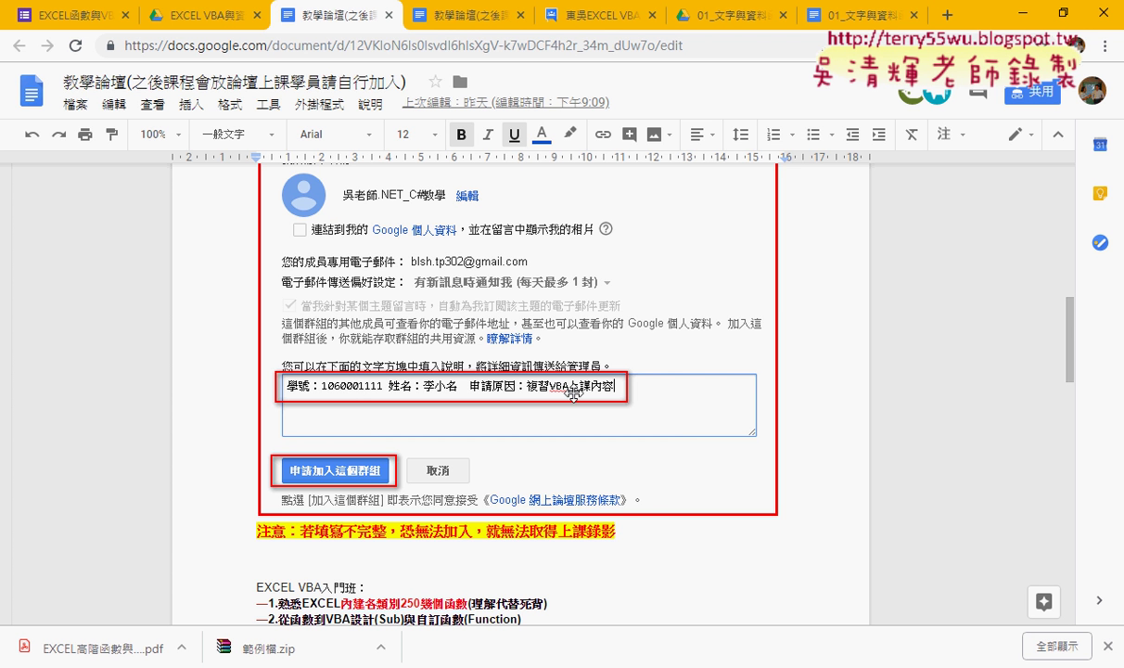
pyautogui.scroll(-3, 681, 443)
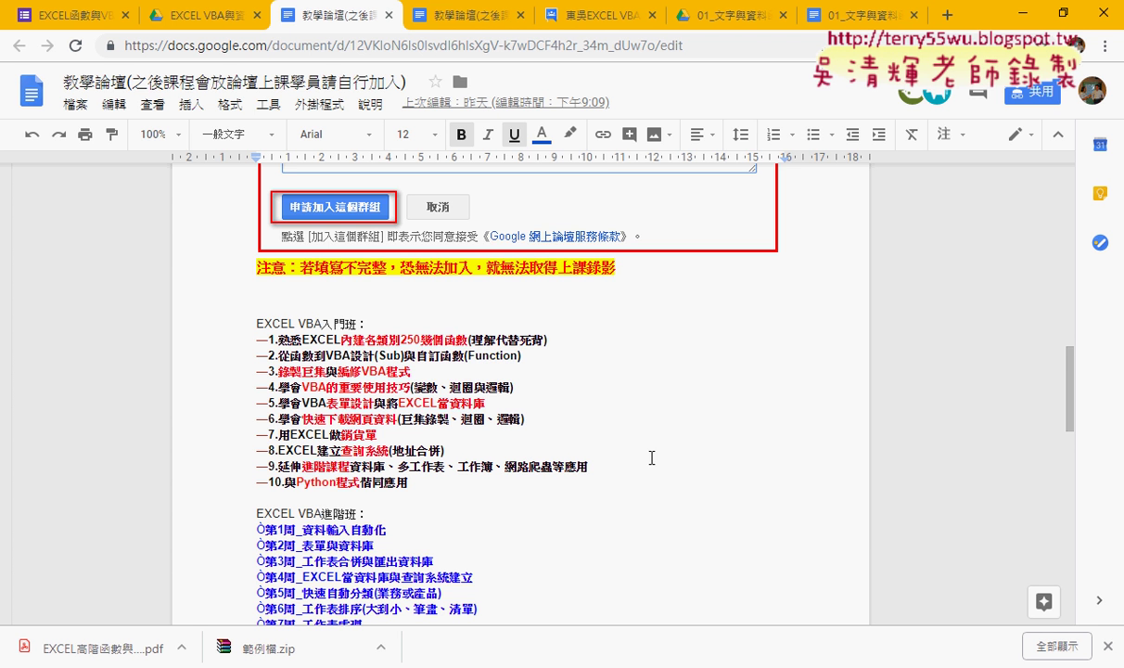
pyautogui.scroll(-1, 649, 446)
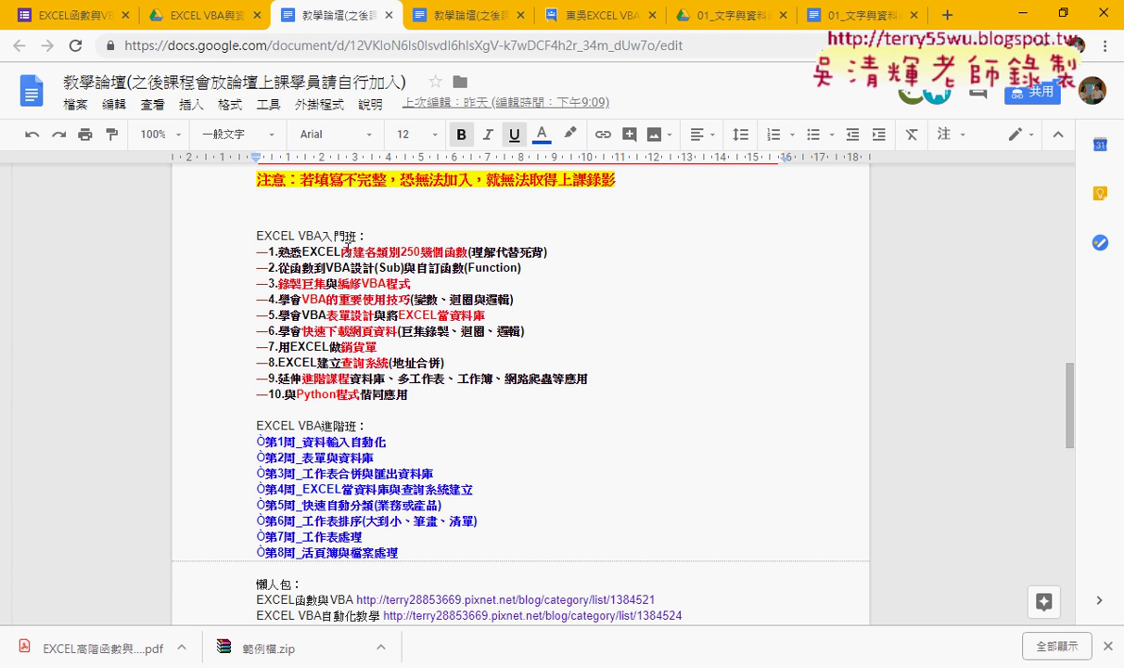
pyautogui.moveTo(244, 245)
pyautogui.mouseDown()
pyautogui.moveTo(431, 402)
pyautogui.moveTo(658, 381)
pyautogui.mouseUp()
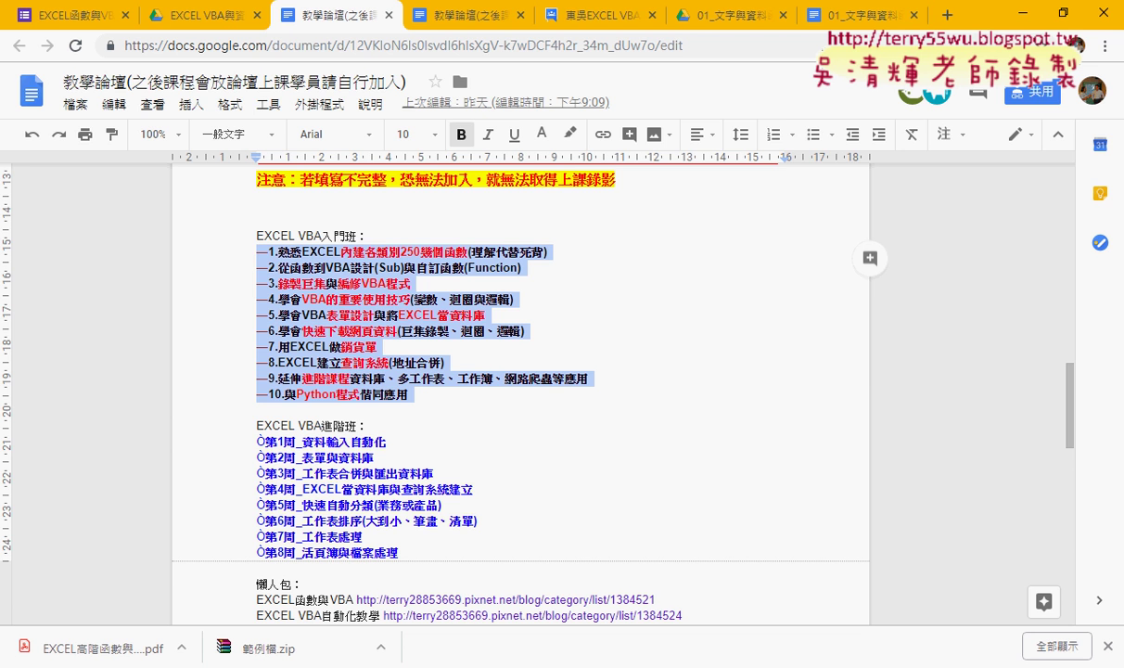
pyautogui.hotkey('alt', 'Tab')
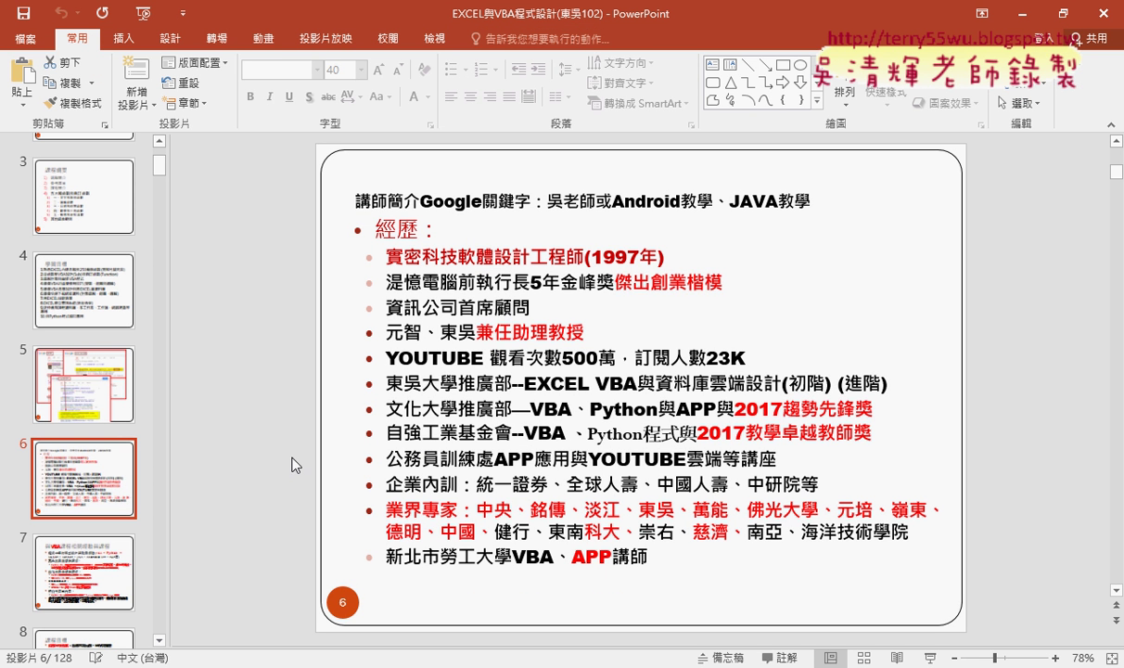
pyautogui.click(102, 219)
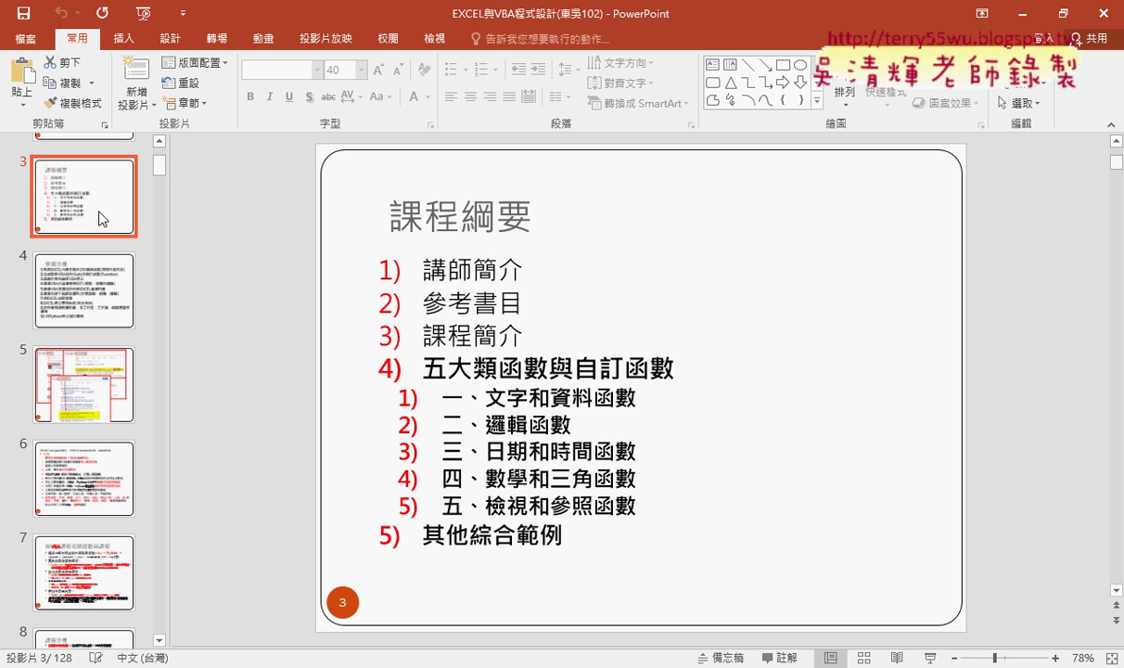
pyautogui.scroll(2, 102, 219)
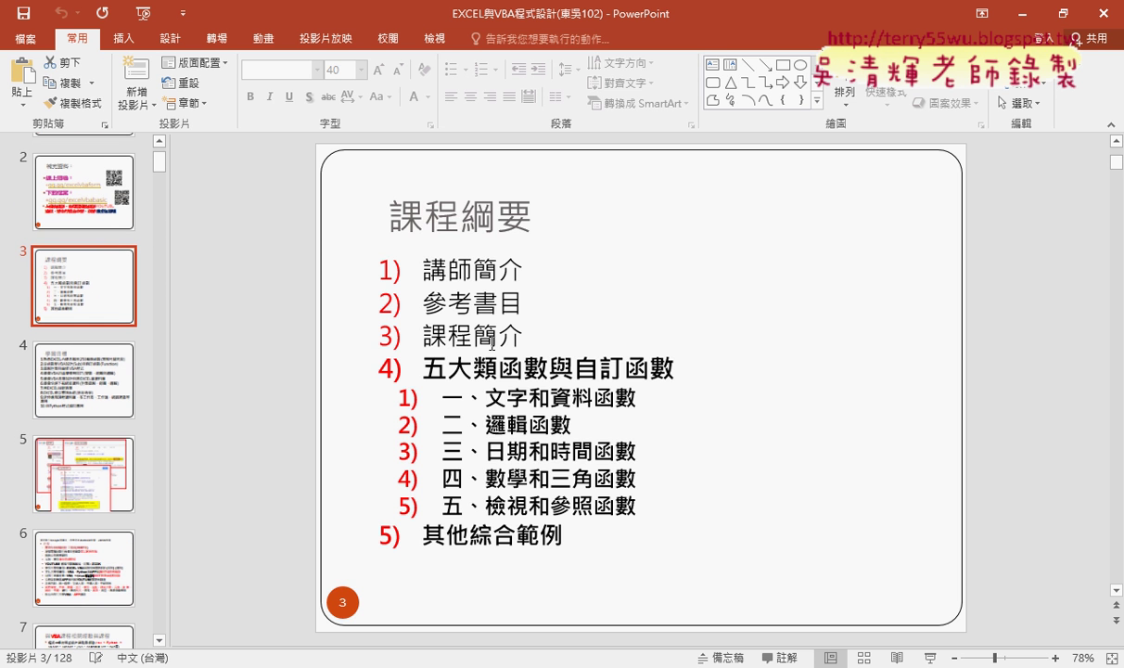
pyautogui.press('Down')
pyautogui.click(84, 285)
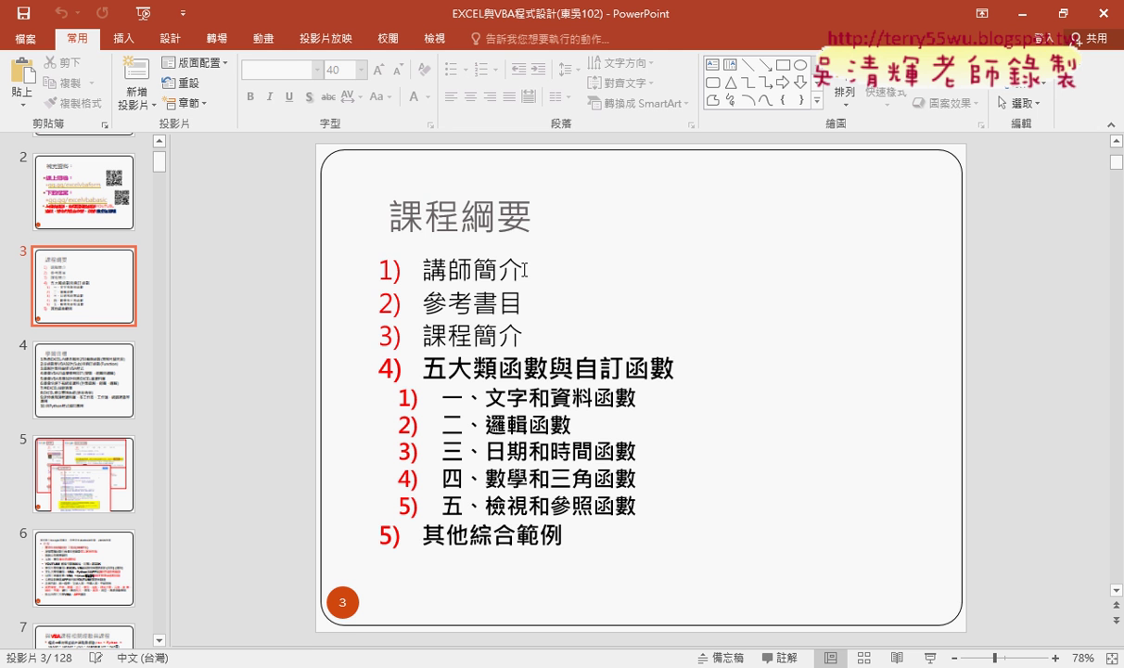
pyautogui.click(494, 289)
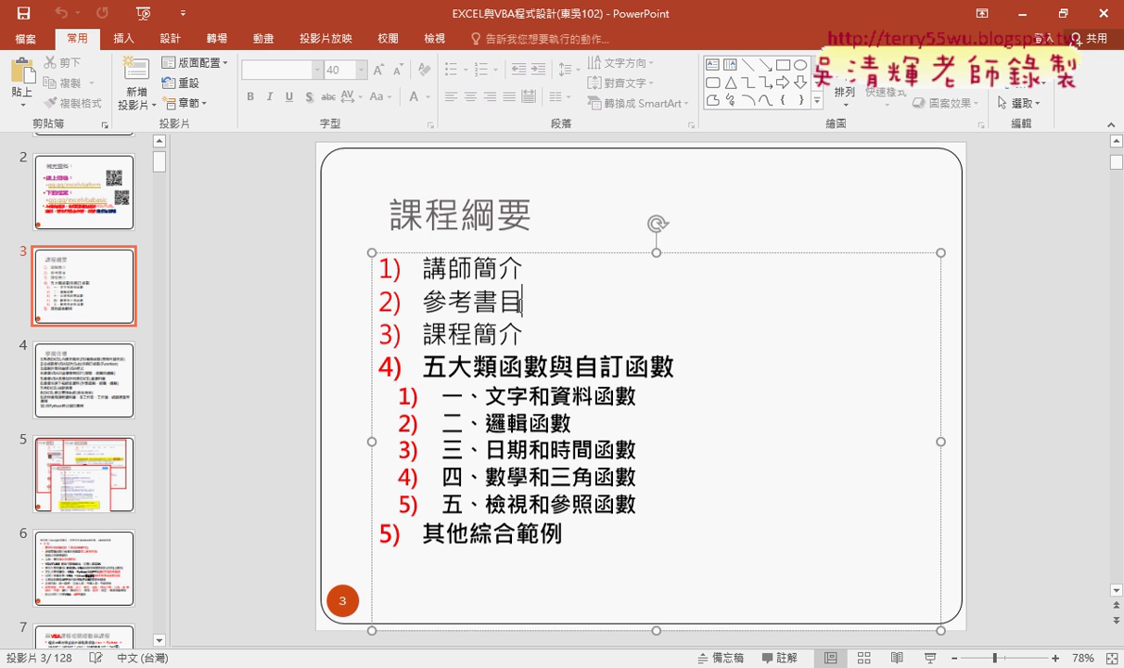
pyautogui.doubleClick(495, 290)
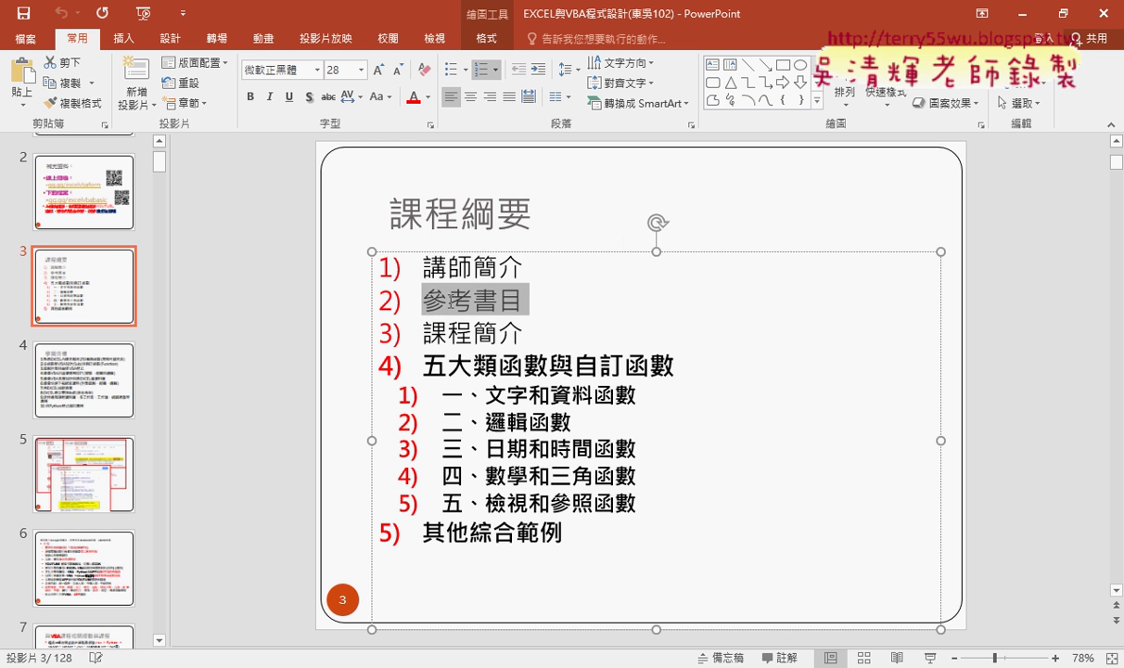
pyautogui.click(636, 296)
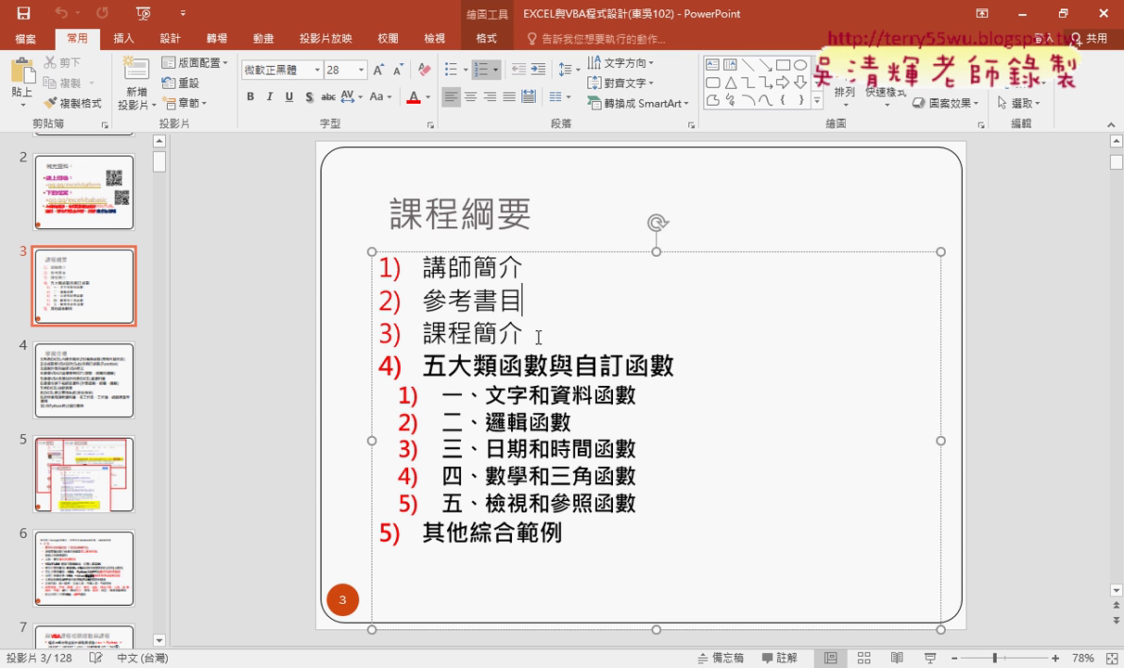
pyautogui.moveTo(419, 358); pyautogui.dragTo(676, 366)
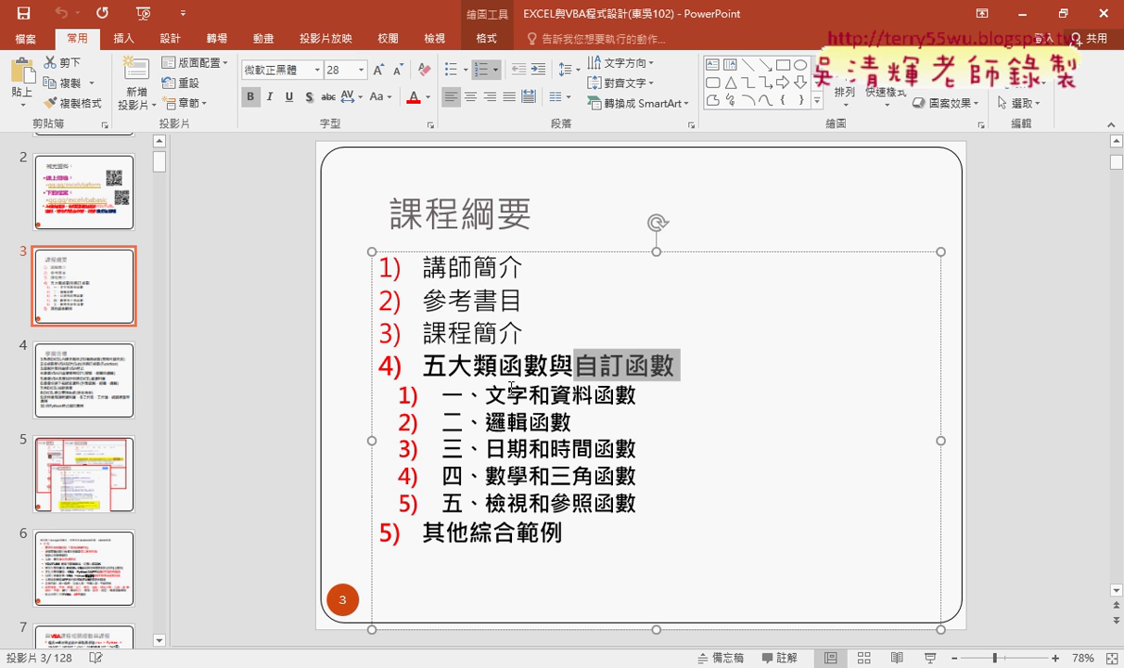
pyautogui.moveTo(441, 395); pyautogui.dragTo(670, 397)
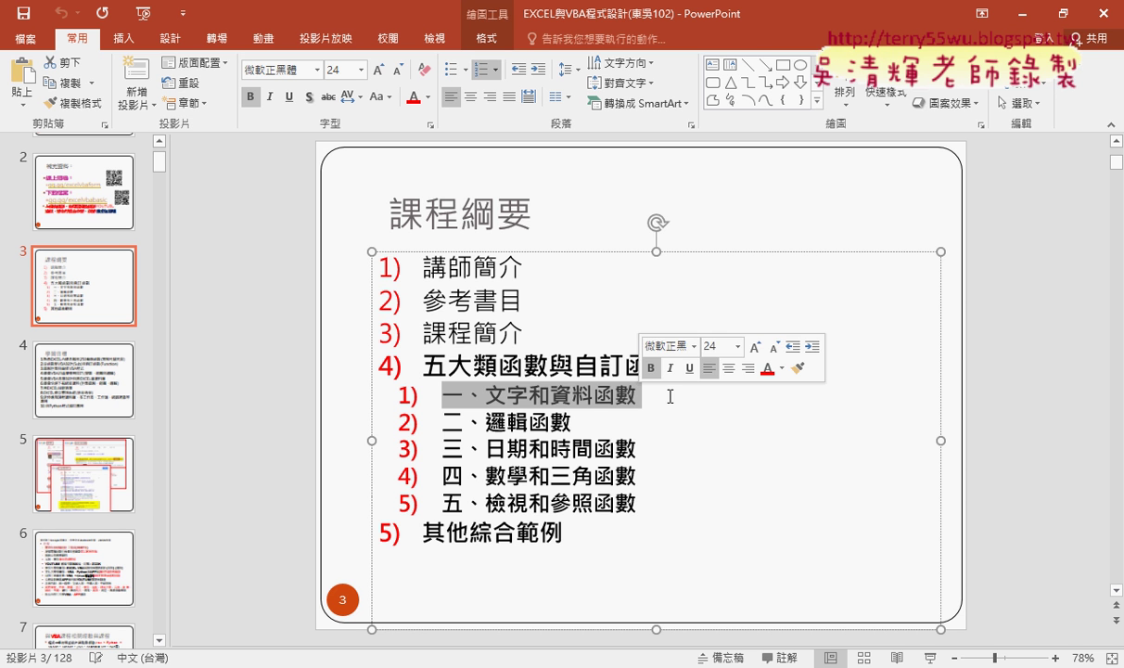
pyautogui.click(493, 397)
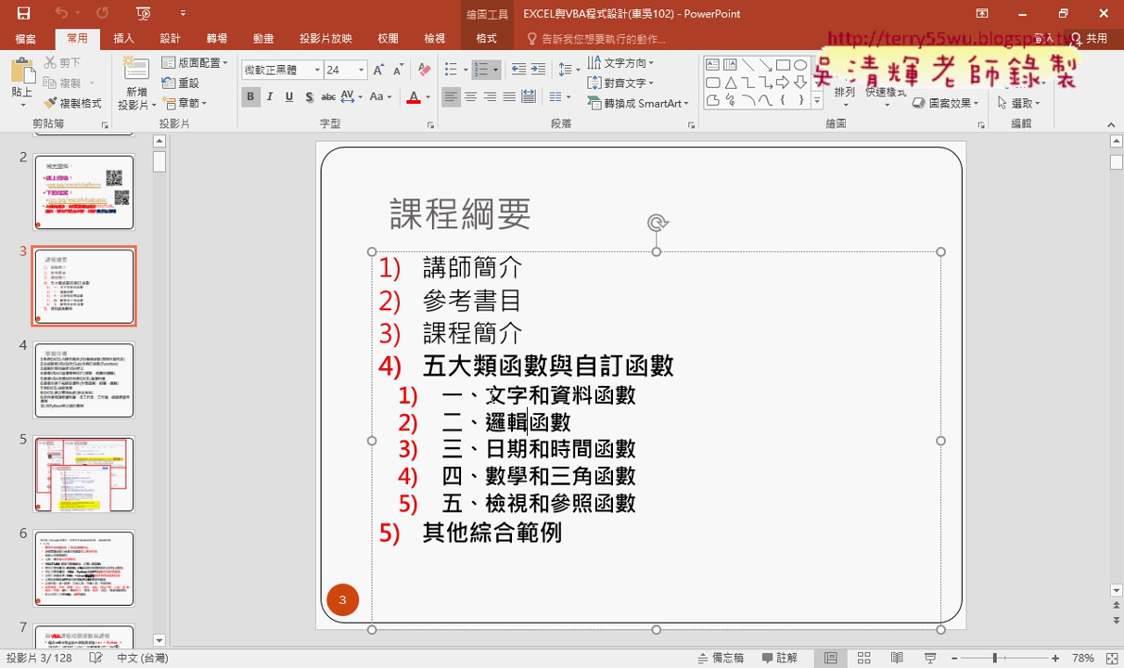
pyautogui.moveTo(485, 396); pyautogui.dragTo(524, 397)
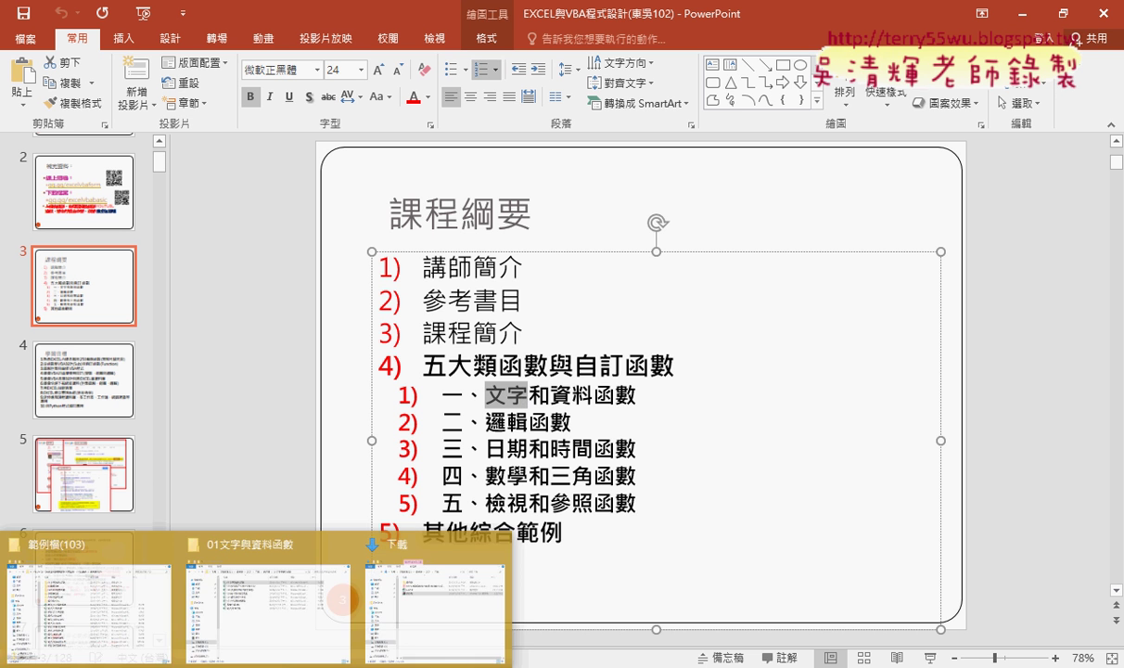
# Open the 01文字與資料函數 Excel file from its File Explorer folder
pyautogui.click(269, 620)
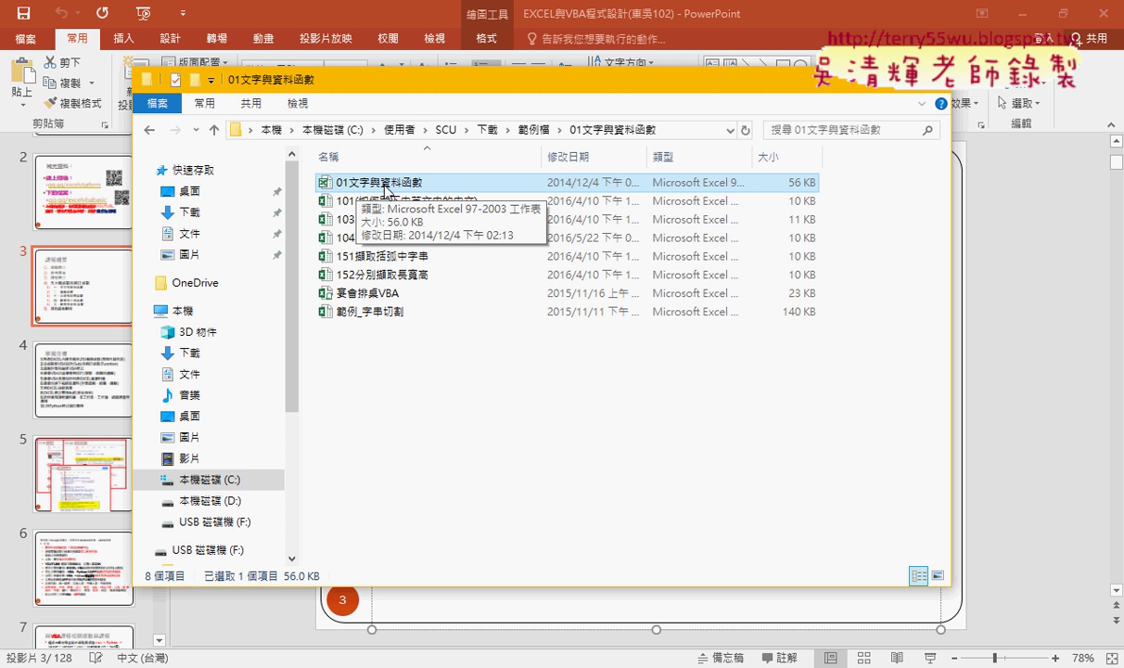
pyautogui.doubleClick(627, 191)
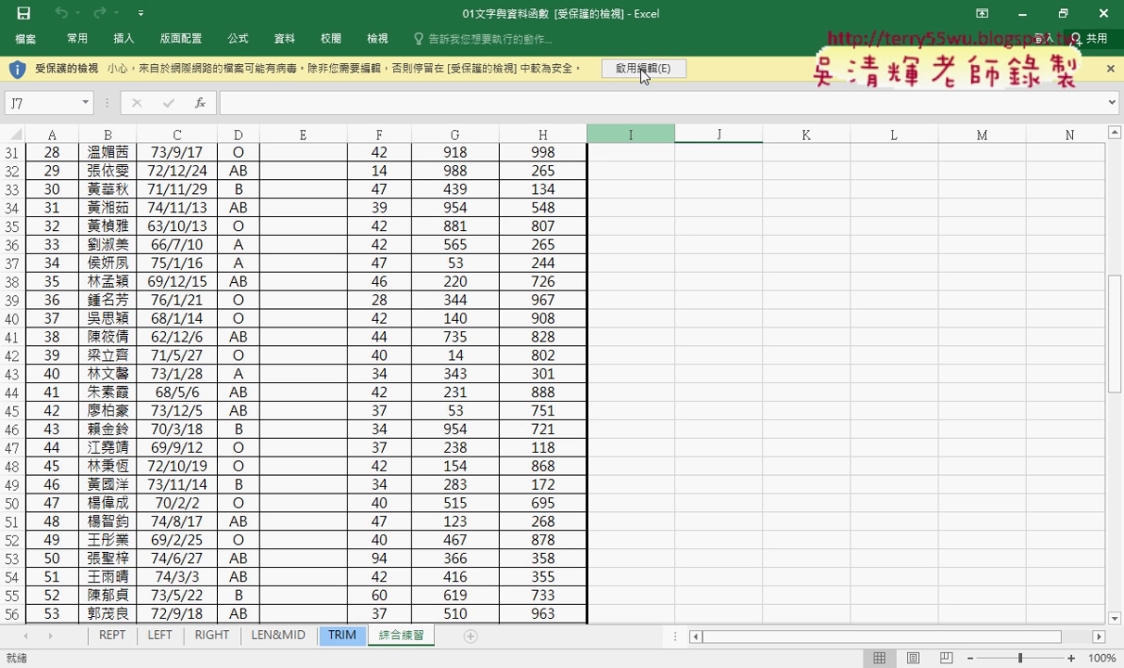
# Enable editing and widen column E (手機) to 13.63 characters
pyautogui.click(640, 69)
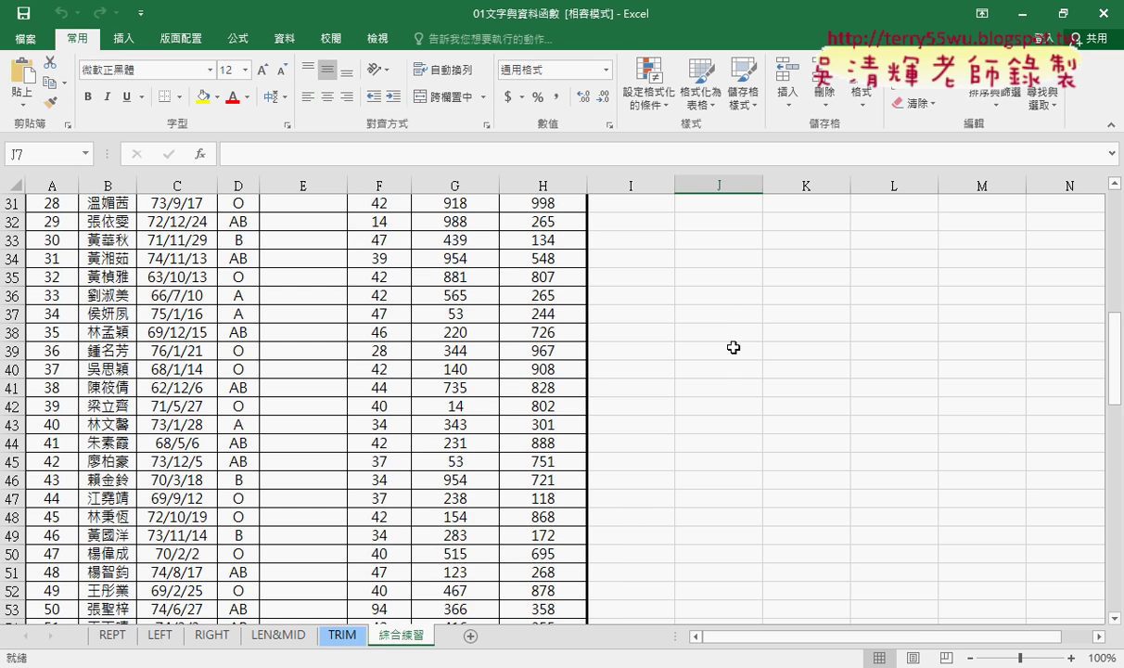
pyautogui.scroll(4, 725, 376)
pyautogui.scroll(6, 729, 376)
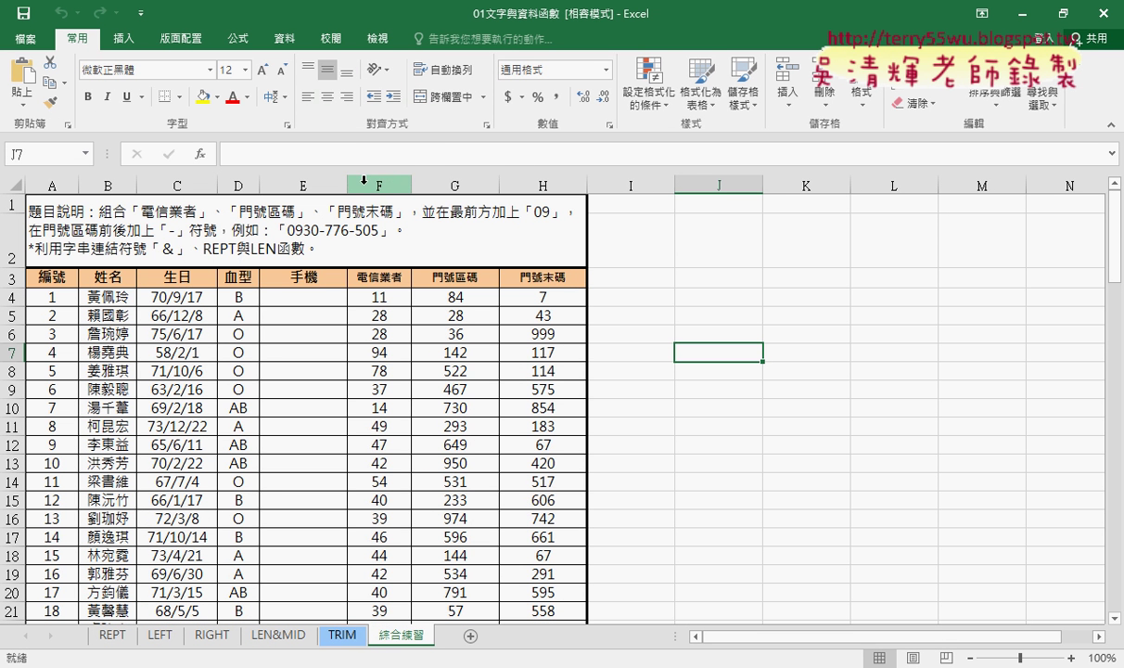
pyautogui.moveTo(347, 185); pyautogui.dragTo(380, 186)
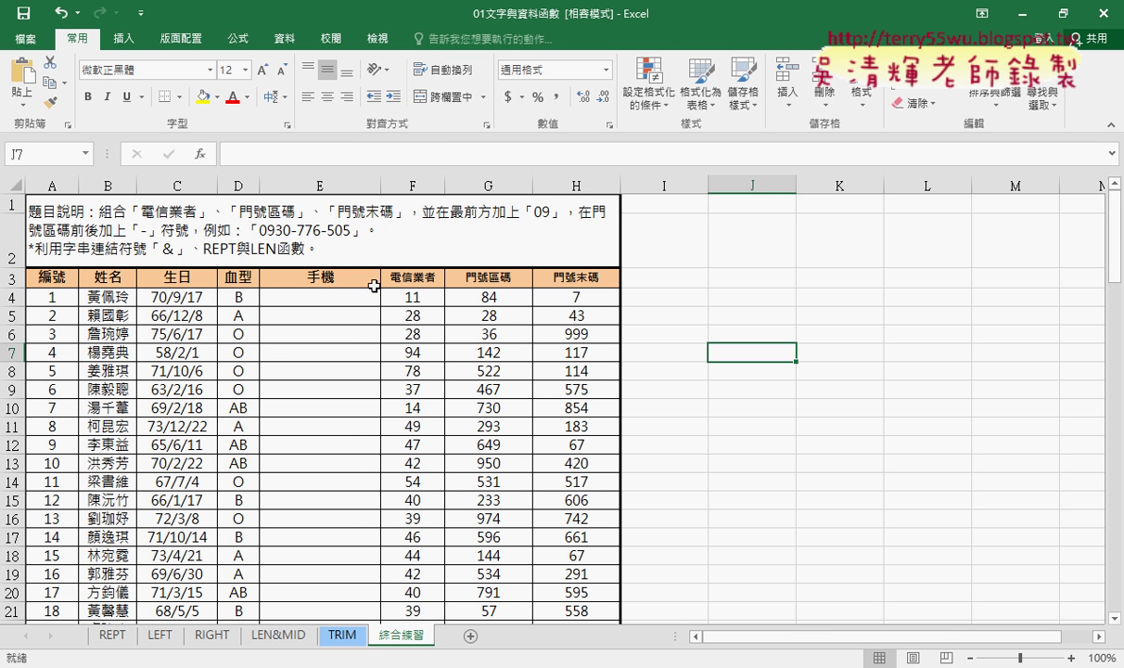
# Inspect the phone-number parts in F4, G4 and H4 (11, 84, 7) beside empty E4
pyautogui.click(407, 277)
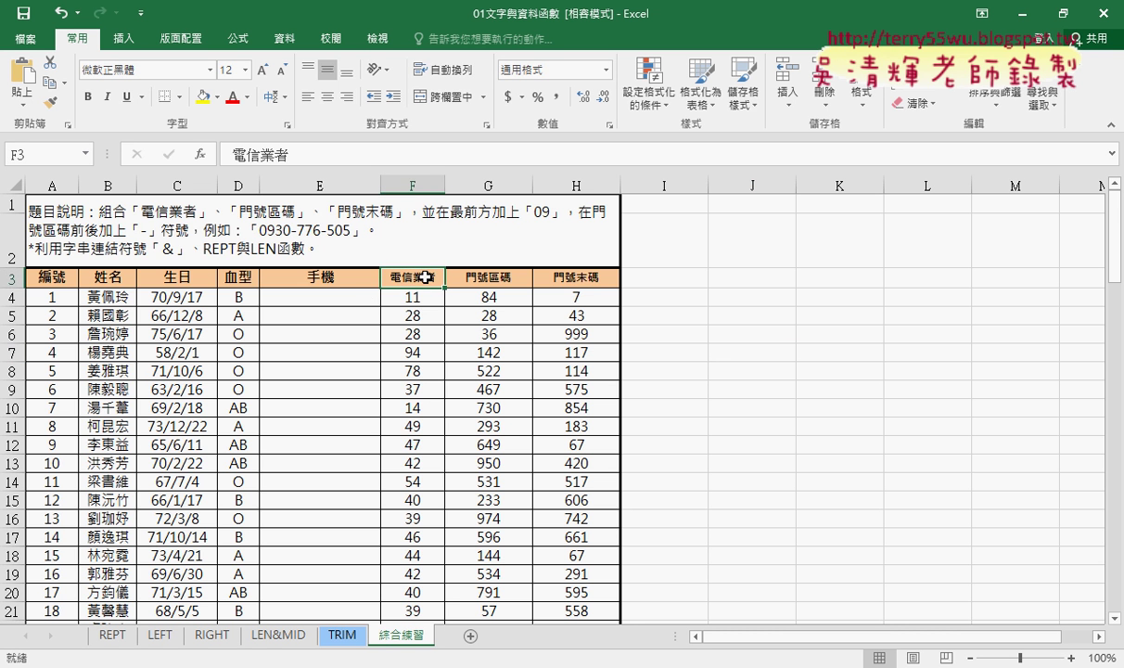
pyautogui.click(348, 297)
pyautogui.click(415, 297)
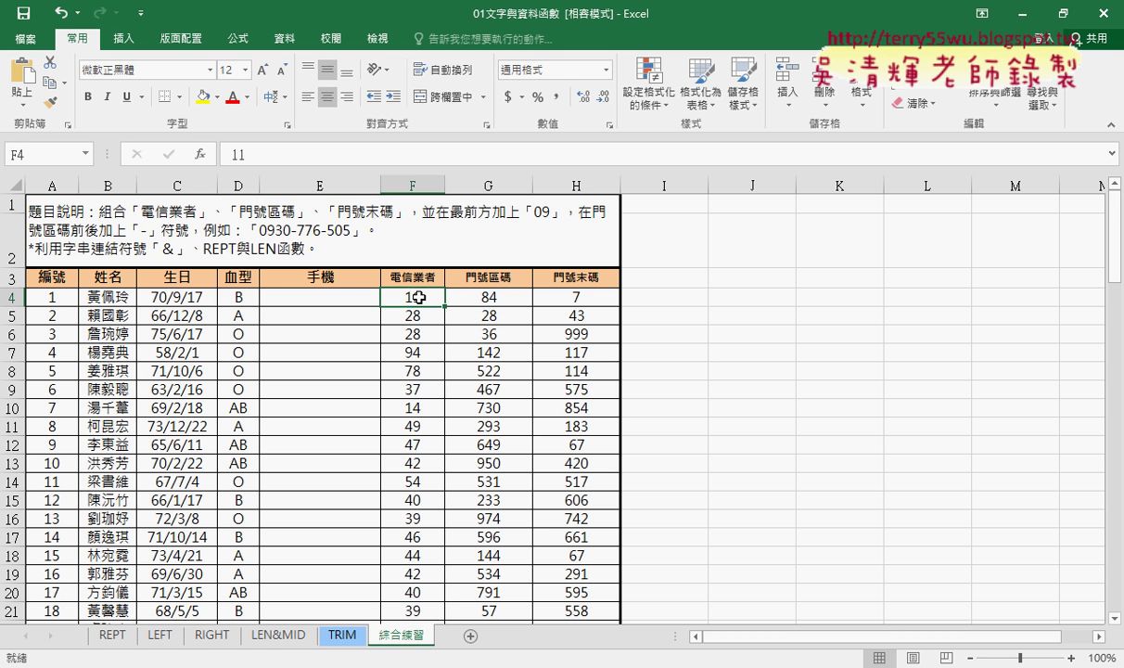
pyautogui.click(464, 298)
pyautogui.click(570, 297)
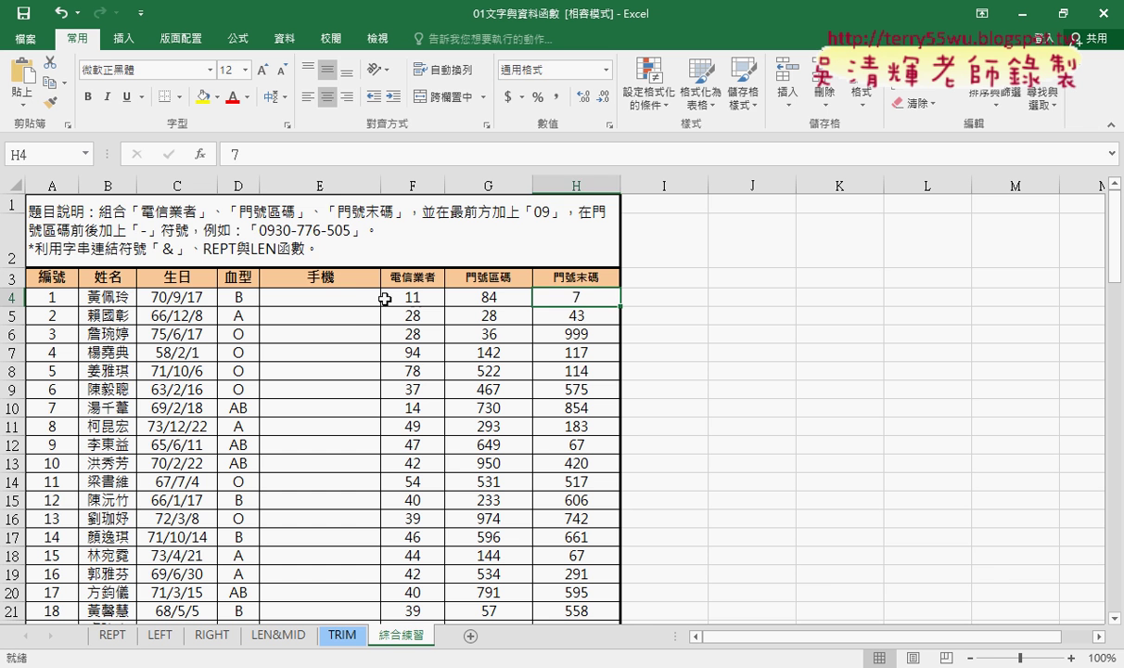
pyautogui.click(355, 299)
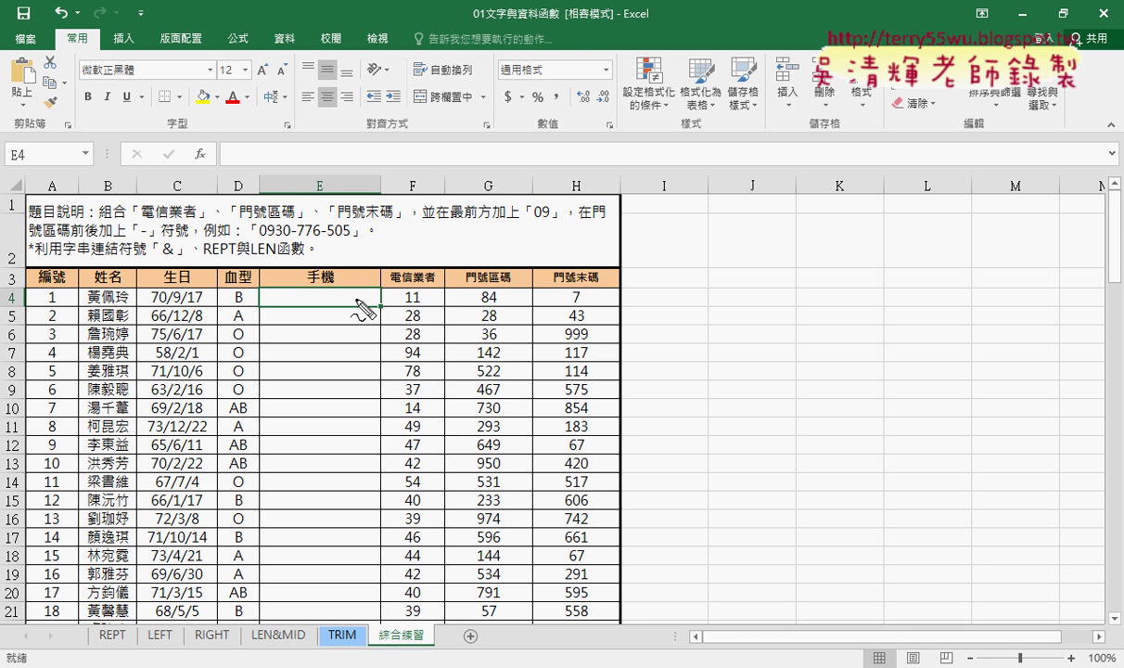
pyautogui.moveTo(254, 238); pyautogui.dragTo(357, 233)
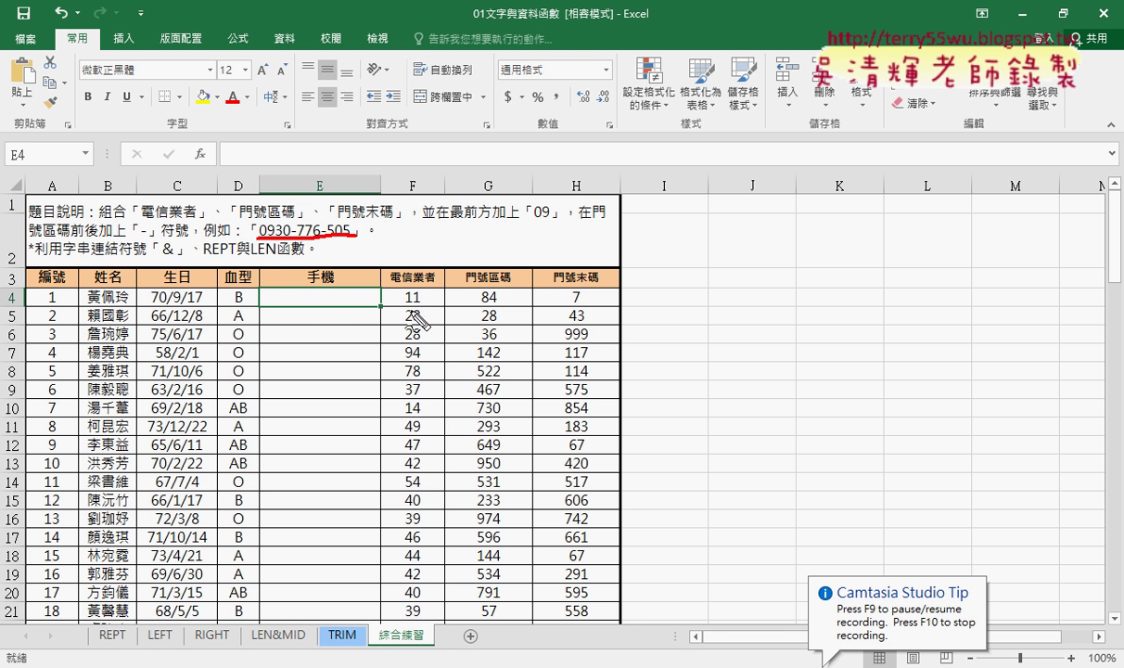
pyautogui.moveTo(405, 303); pyautogui.dragTo(422, 302)
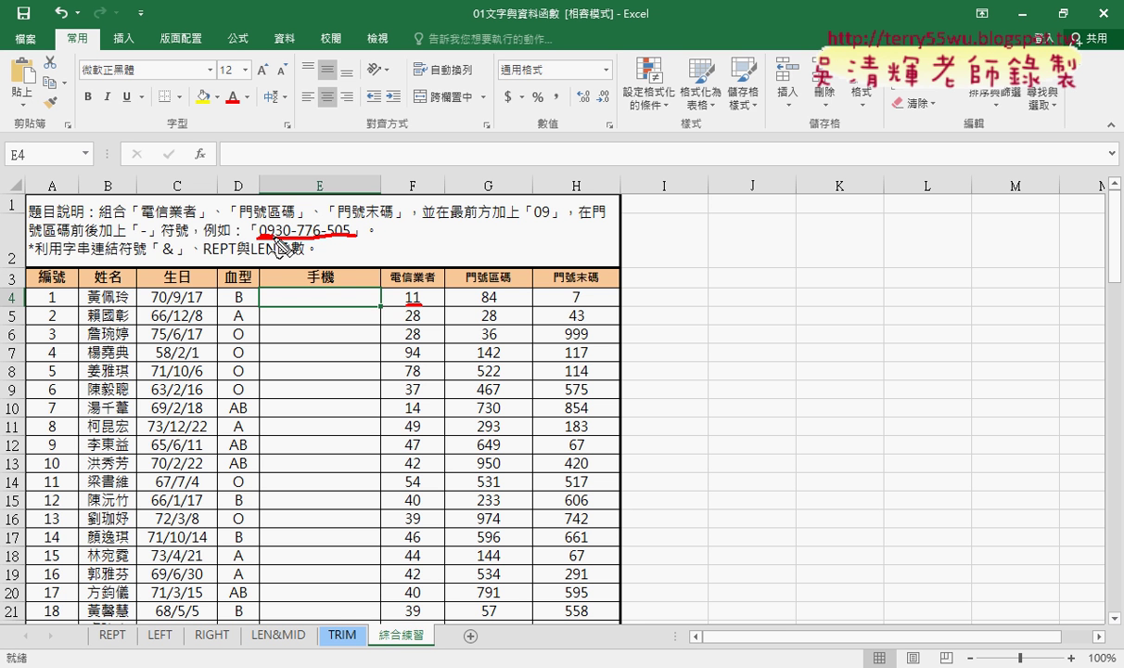
pyautogui.moveTo(426, 315); pyautogui.dragTo(453, 302)
pyautogui.moveTo(471, 303); pyautogui.dragTo(592, 302)
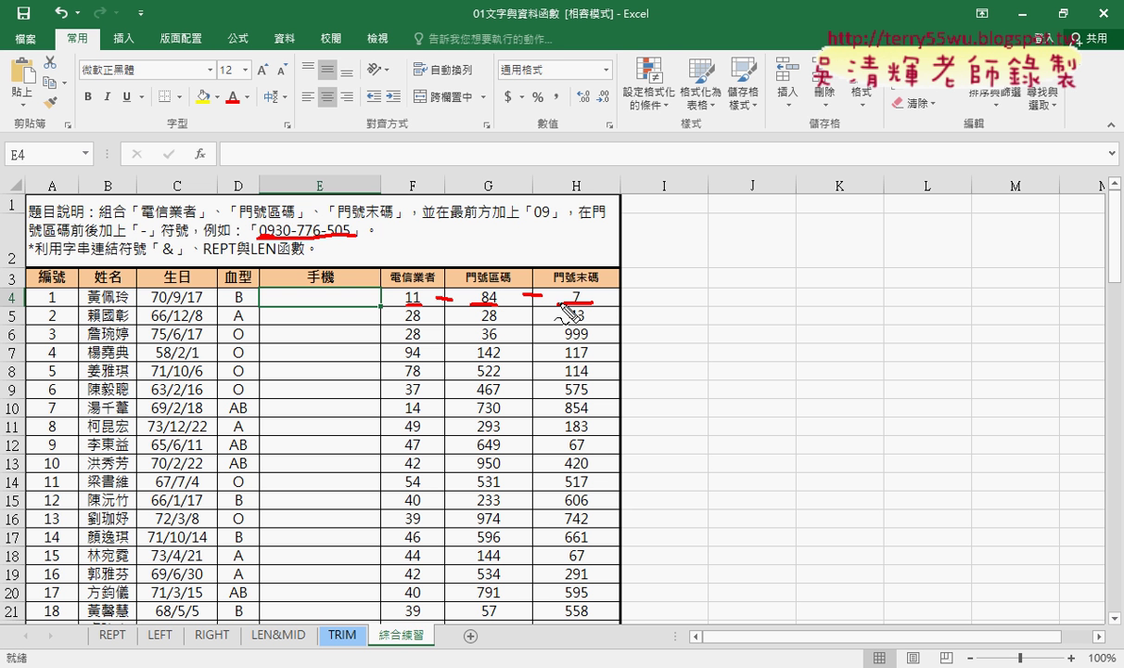
pyautogui.moveTo(200, 168); pyautogui.dragTo(205, 171)
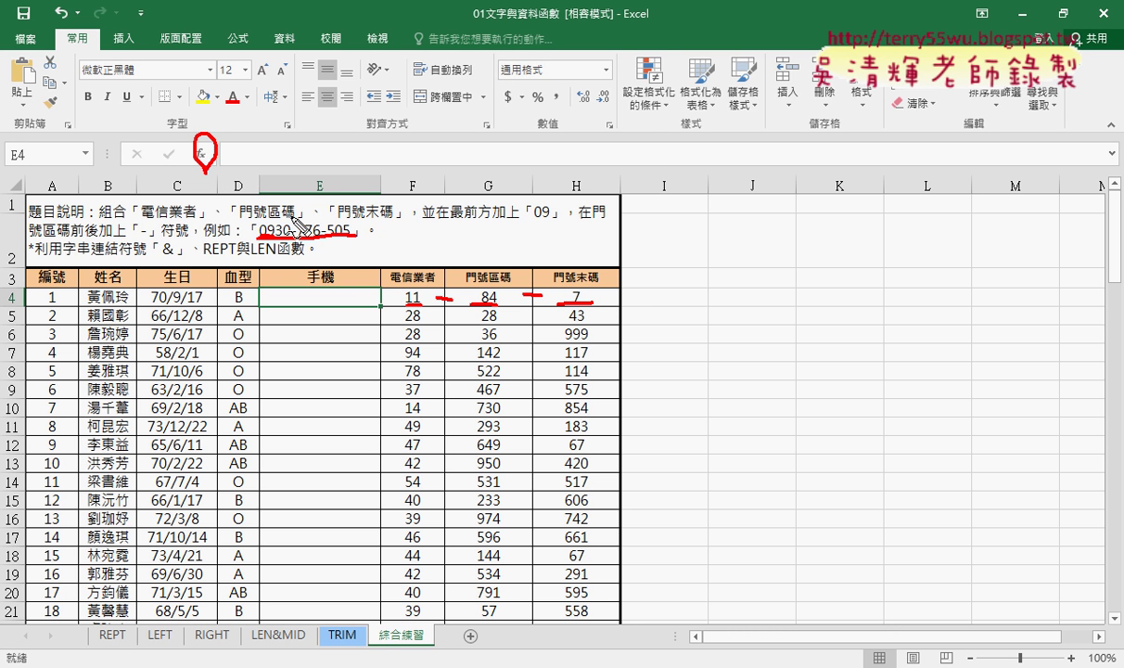
pyautogui.moveTo(672, 269)
pyautogui.mouseDown()
pyautogui.moveTo(672, 312)
pyautogui.moveTo(759, 270)
pyautogui.moveTo(665, 303)
pyautogui.mouseUp()
pyautogui.moveTo(332, 293); pyautogui.dragTo(360, 390)
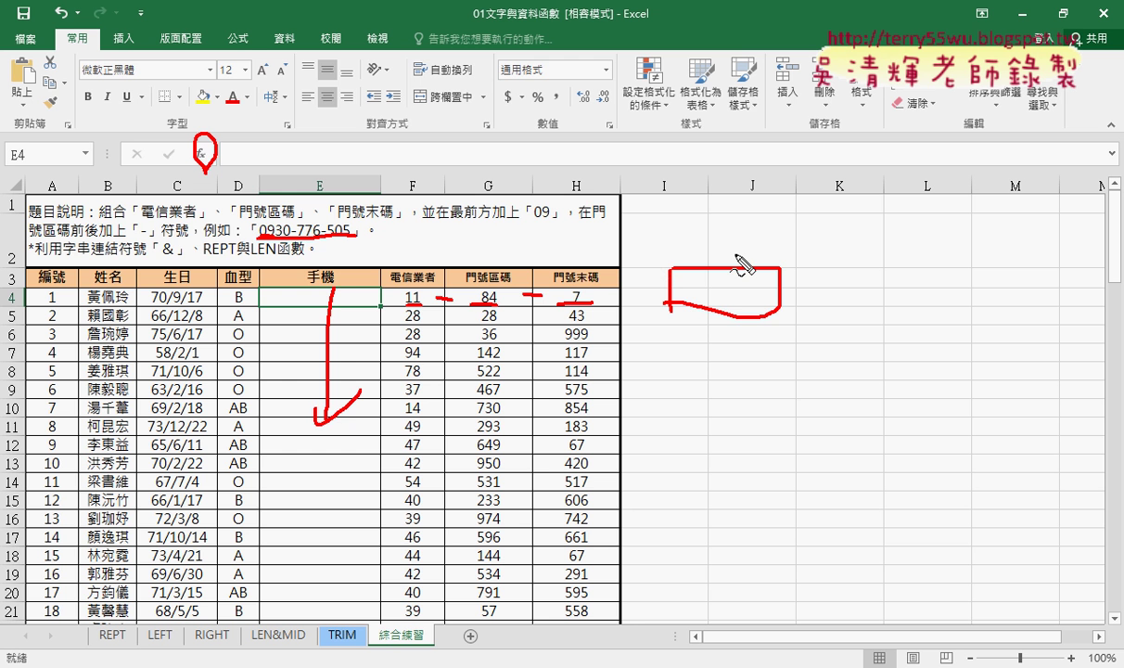
pyautogui.press('Escape')
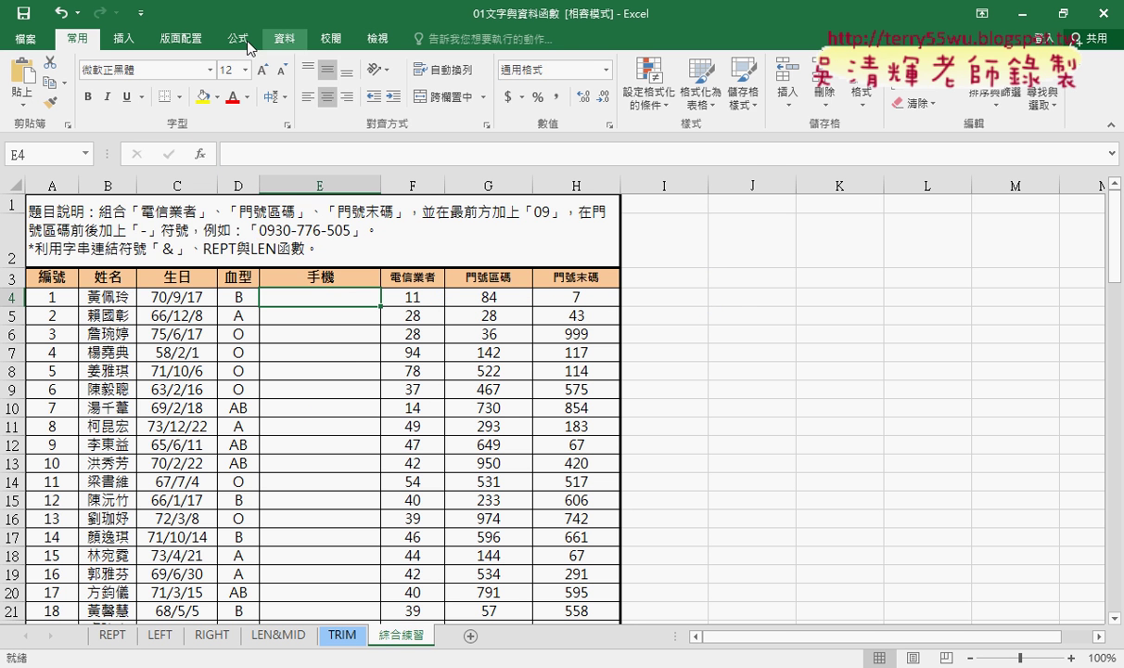
# Check 開發人員 (Developer) under 自訂功能區 in Excel Options
pyautogui.click(142, 15)
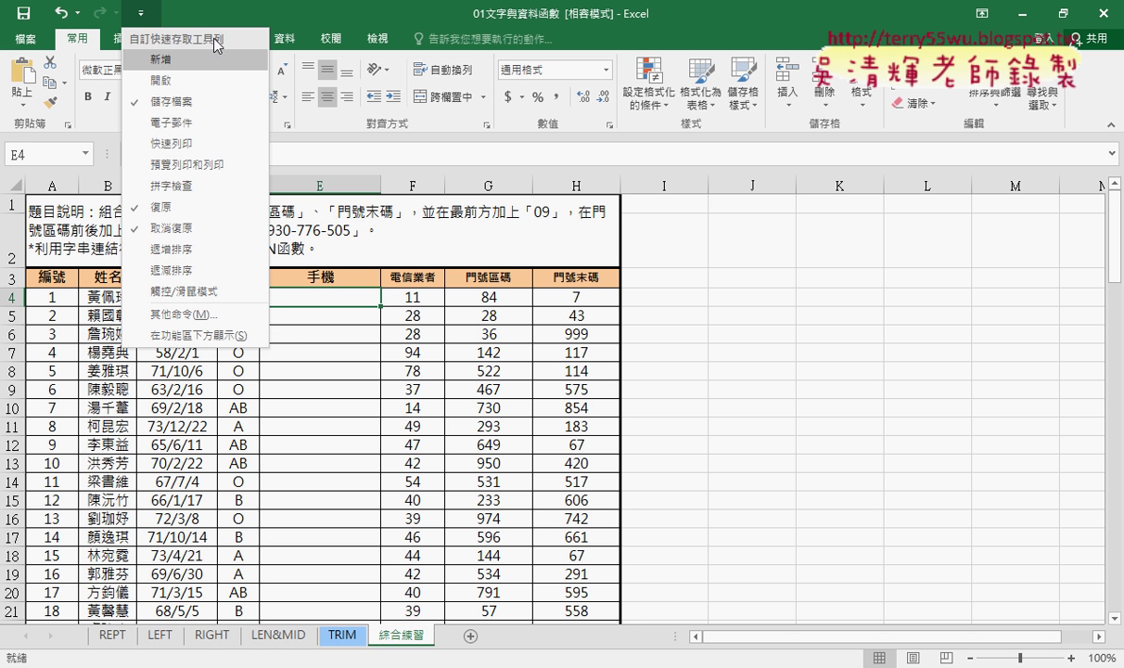
pyautogui.click(203, 315)
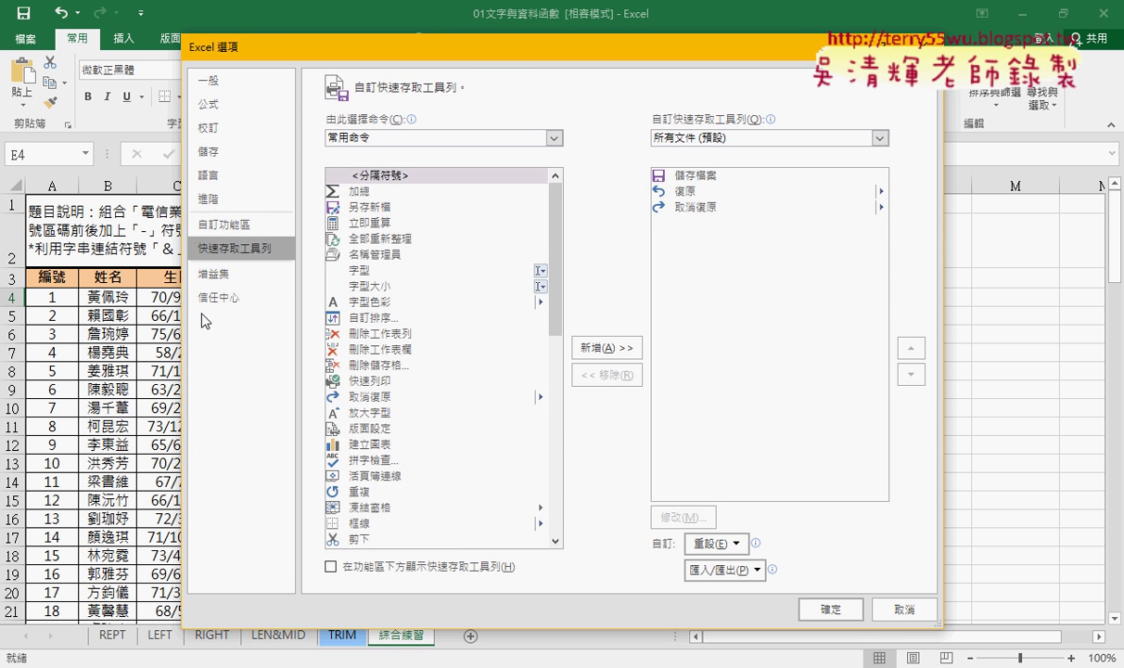
pyautogui.click(223, 224)
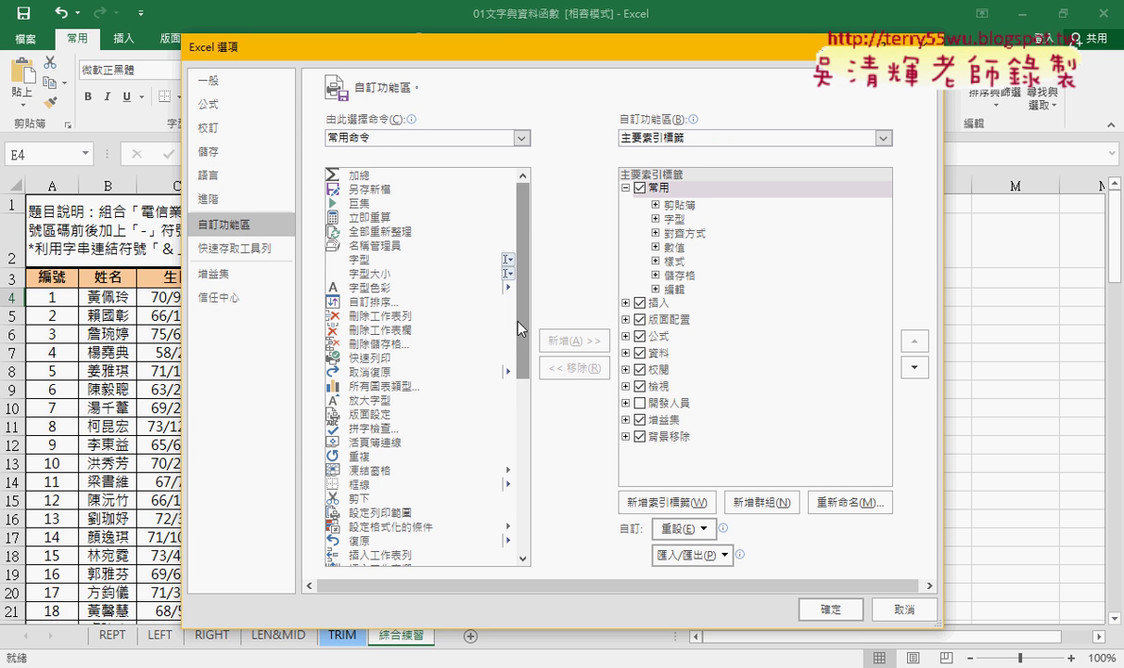
pyautogui.click(639, 403)
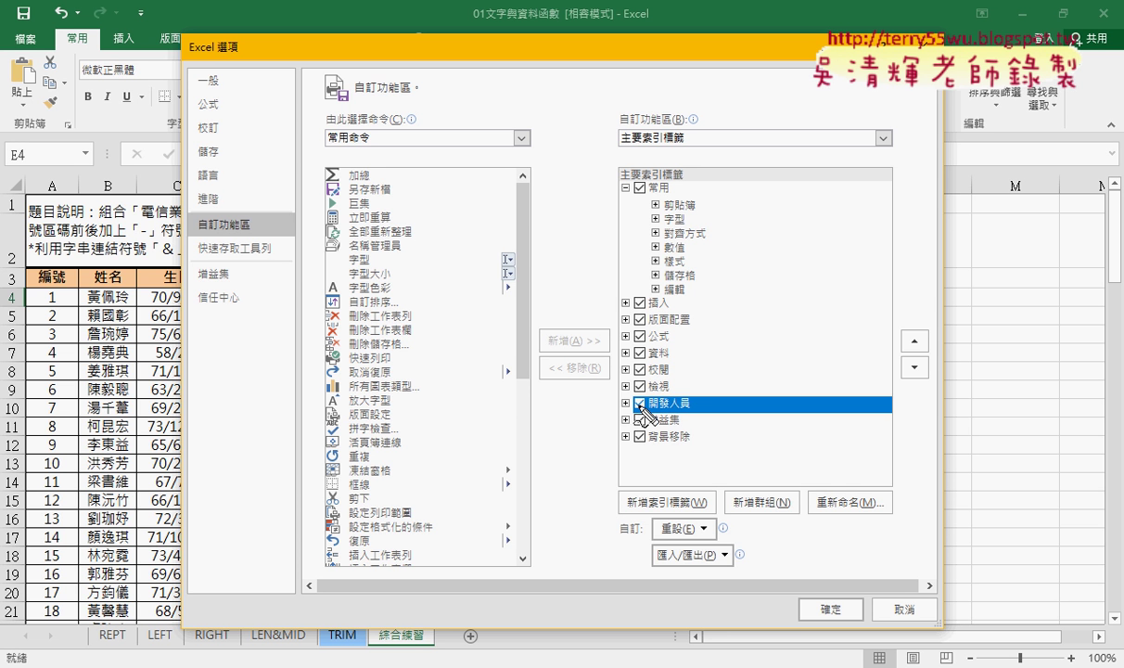
# Mark the Developer option, 自訂功能區 and 確定 in red ink, then confirm the dialog
pyautogui.moveTo(691, 392); pyautogui.dragTo(704, 429)
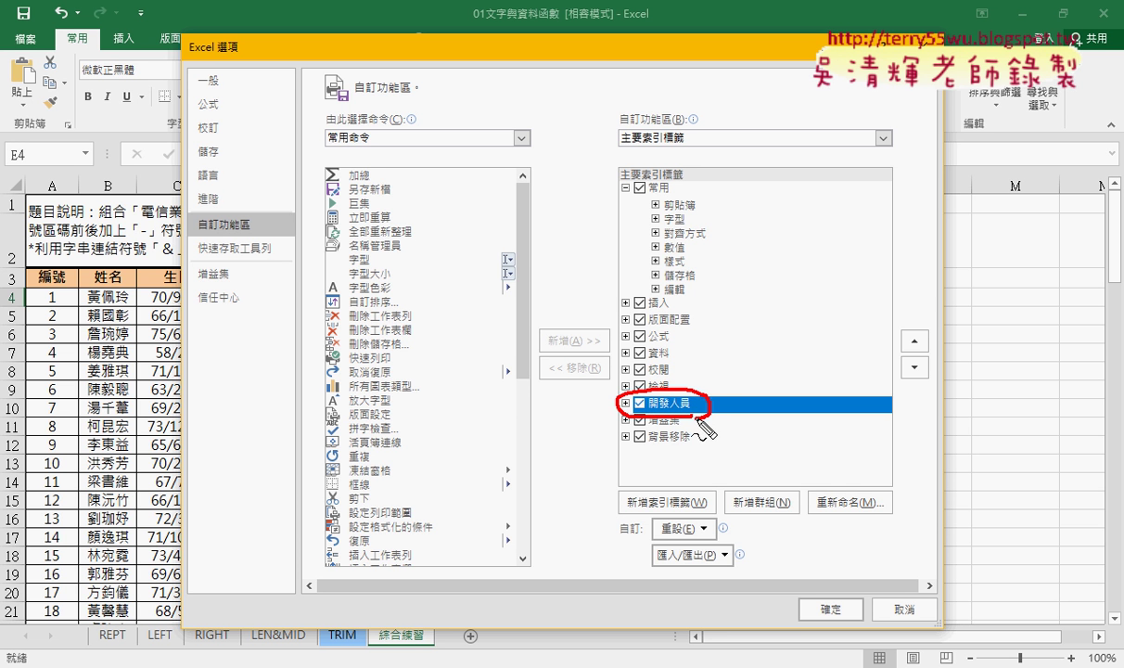
pyautogui.moveTo(816, 591); pyautogui.dragTo(851, 647)
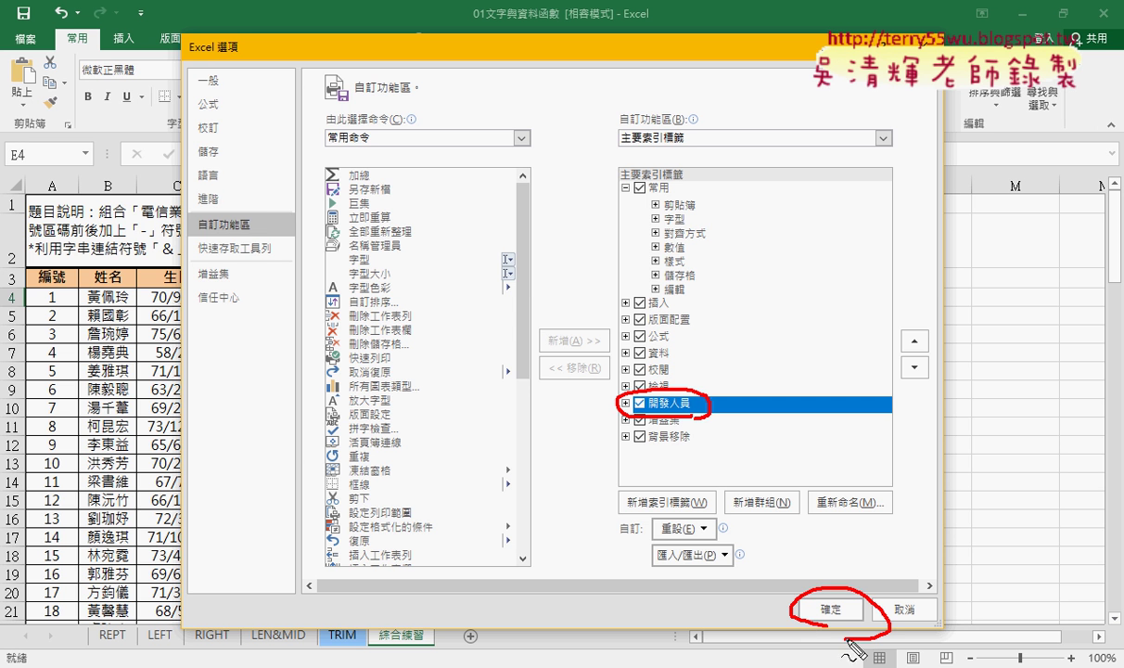
pyautogui.moveTo(191, 227); pyautogui.dragTo(260, 218)
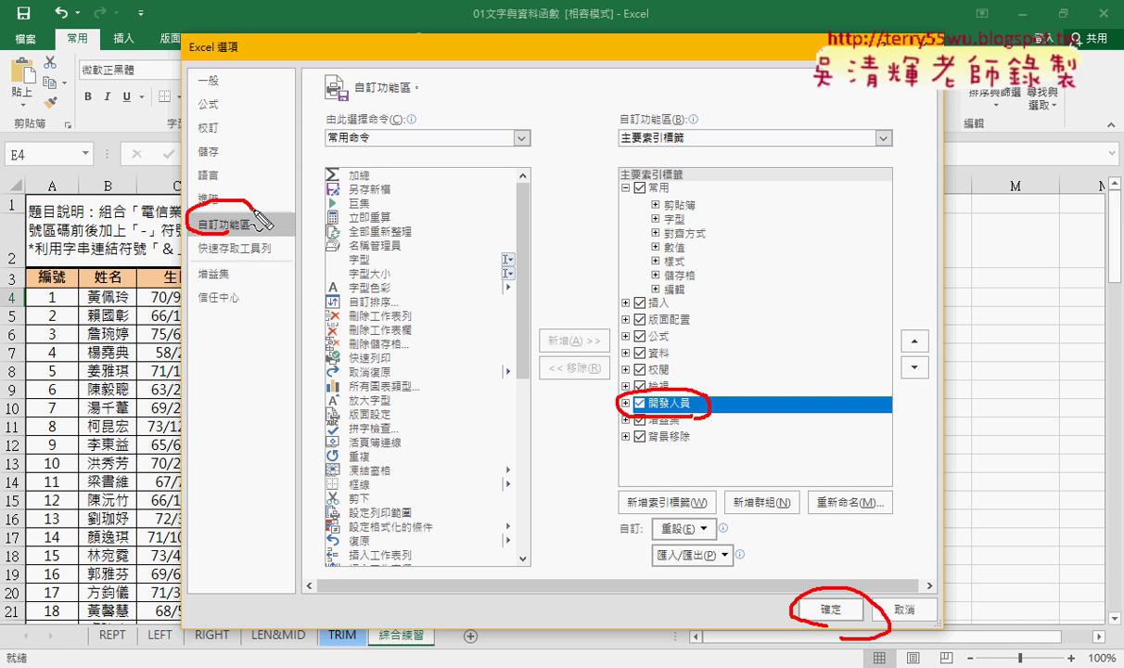
pyautogui.press('Escape')
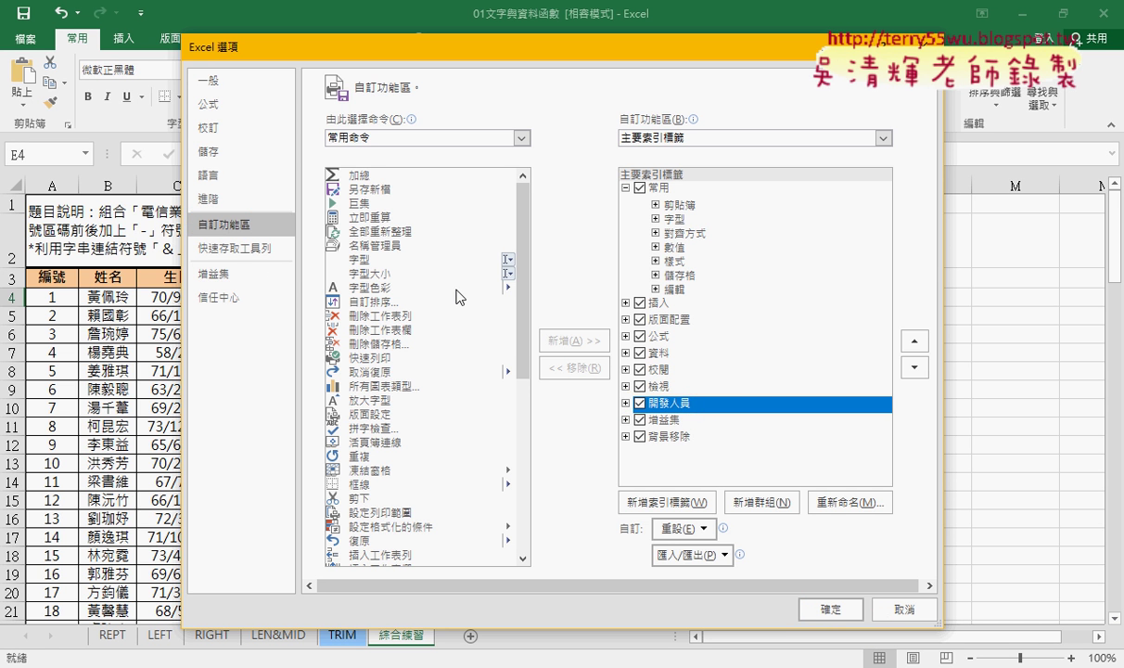
pyautogui.click(816, 608)
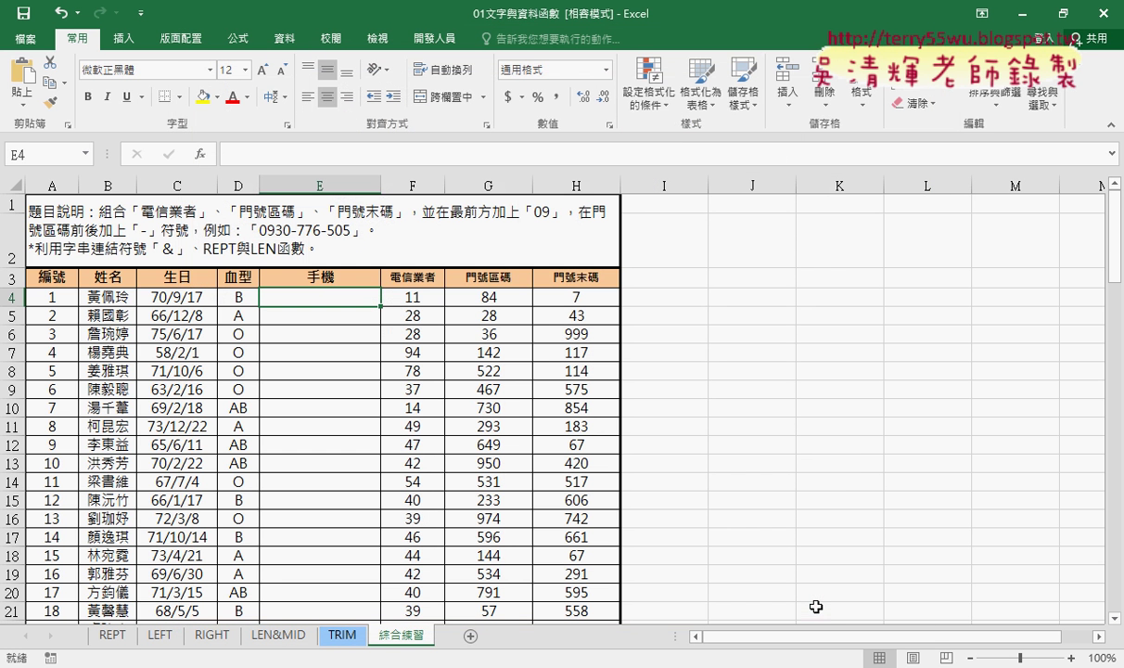
# Show the 開發人員 ribbon, ink-mark 錄製巨集, 巨集 and Visual Basic, then return to PowerPoint
pyautogui.click(449, 44)
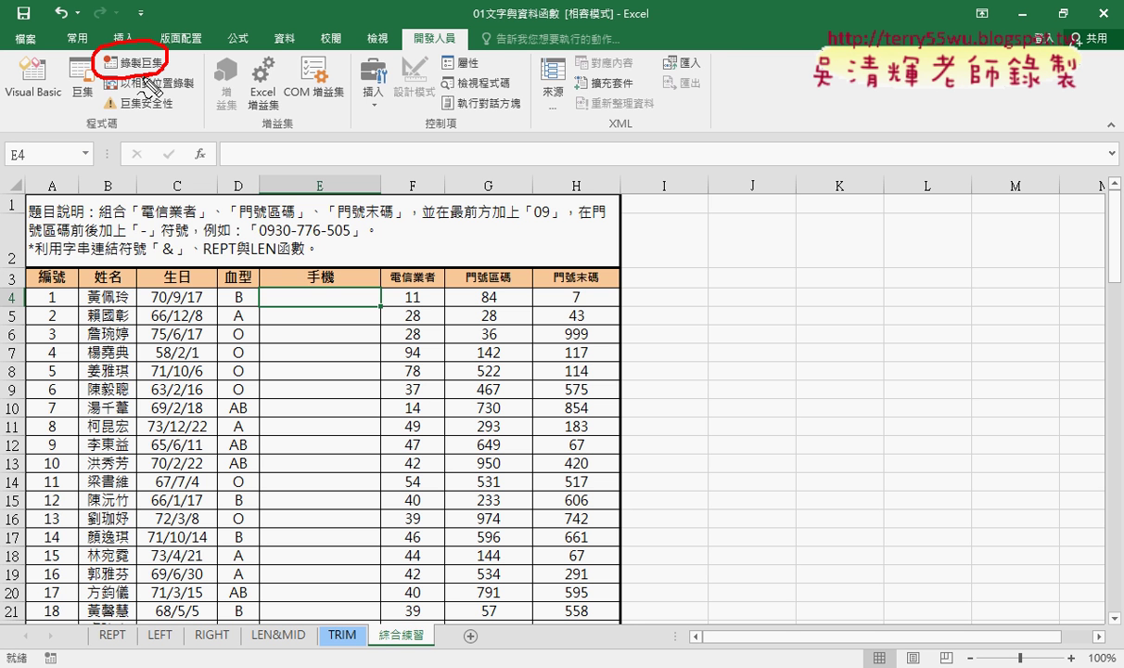
pyautogui.moveTo(100, 119); pyautogui.dragTo(104, 89)
pyautogui.moveTo(37, 116)
pyautogui.mouseDown()
pyautogui.moveTo(13, 67)
pyautogui.moveTo(49, 115)
pyautogui.mouseUp()
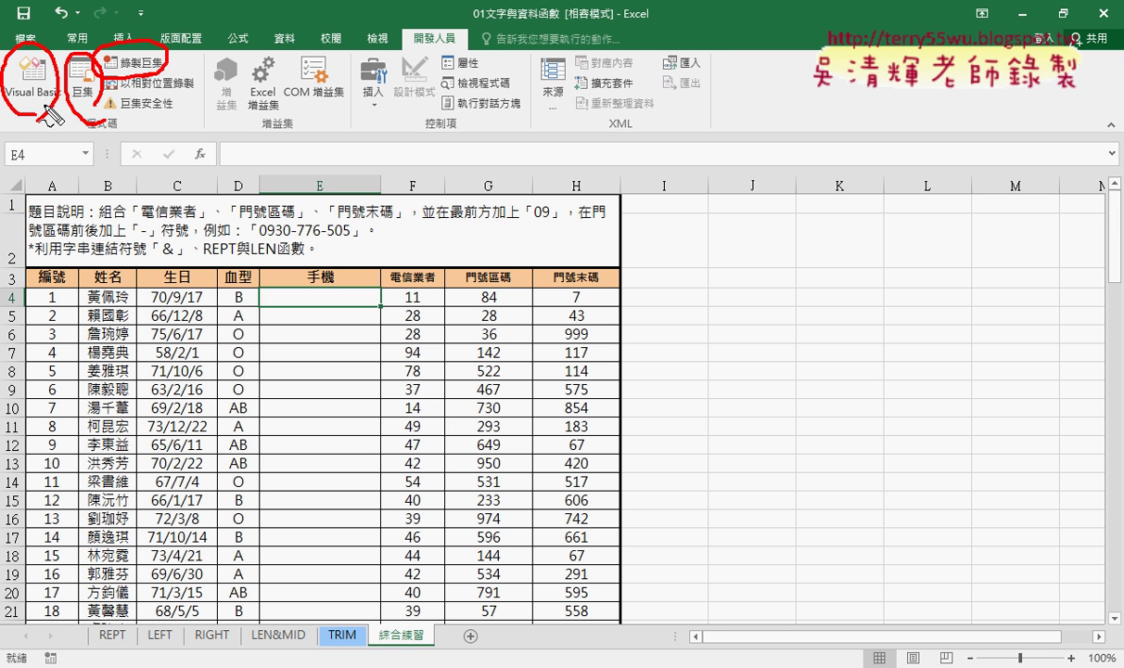
pyautogui.moveTo(461, 63); pyautogui.dragTo(447, 73)
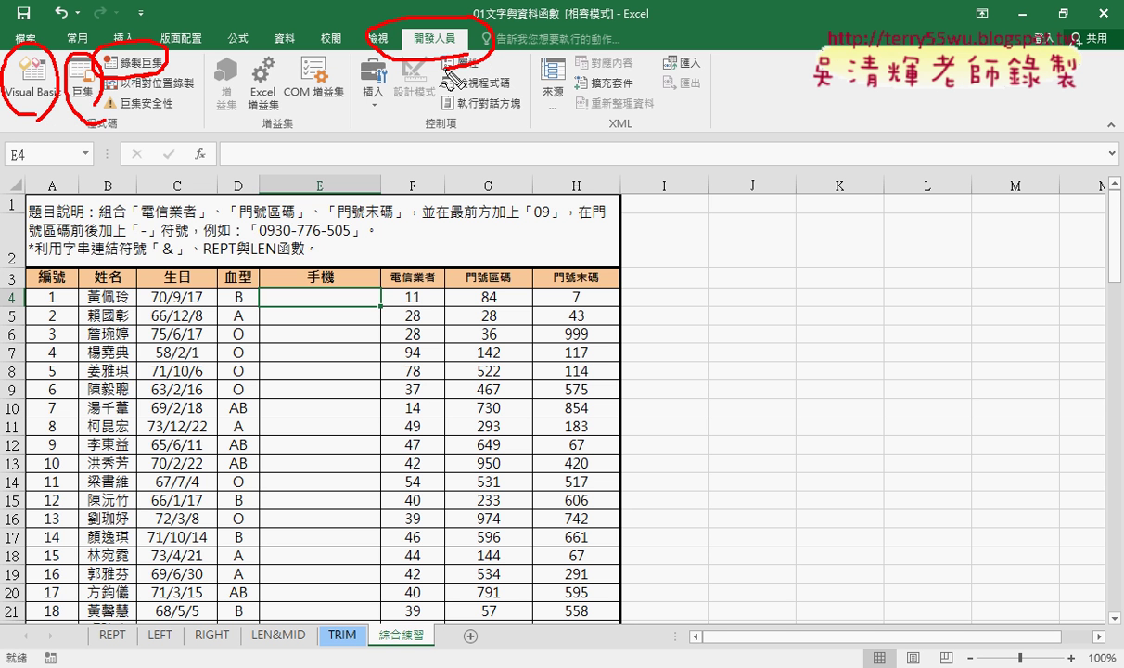
pyautogui.moveTo(450, 244); pyautogui.dragTo(450, 88)
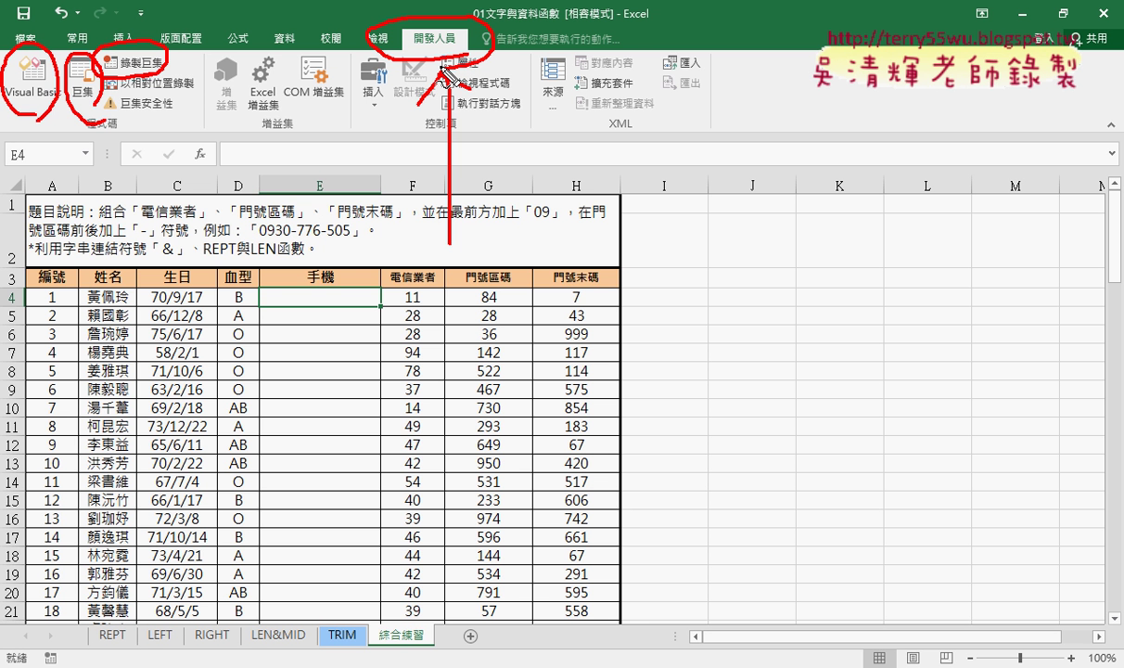
pyautogui.press('Escape')
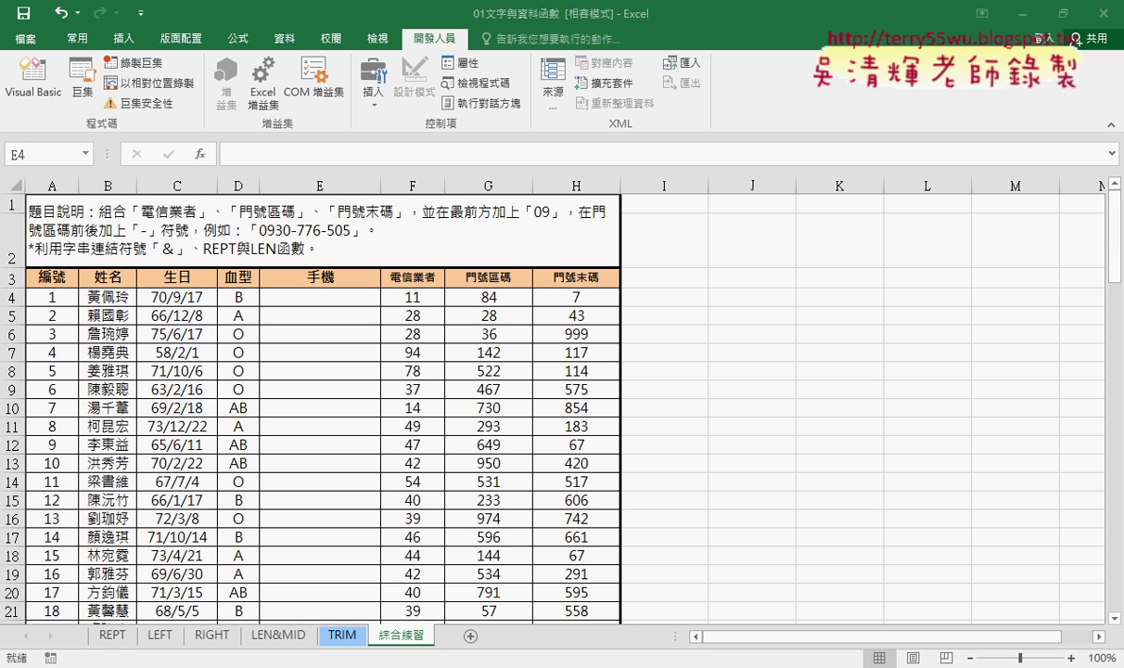
pyautogui.hotkey('alt', 'Tab')
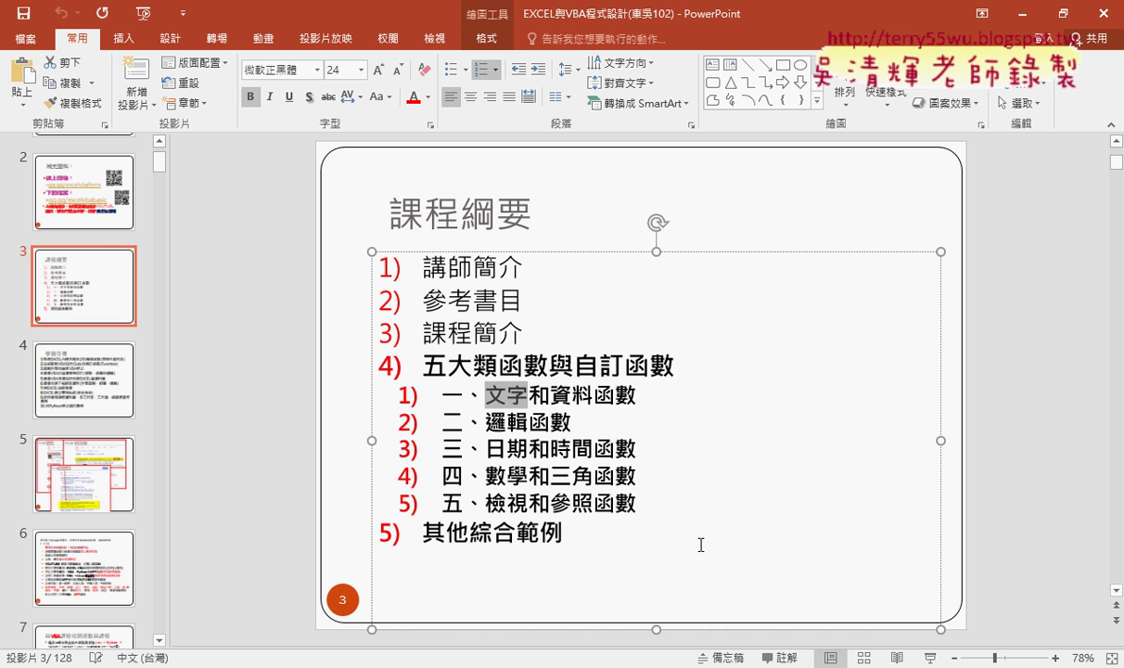
# Highlight 其他綜合範例 in the slide 3 outline, then move on to slide 4
pyautogui.scroll(-1, 701, 545)
pyautogui.scroll(1, 607, 518)
pyautogui.moveTo(568, 534); pyautogui.dragTo(435, 538)
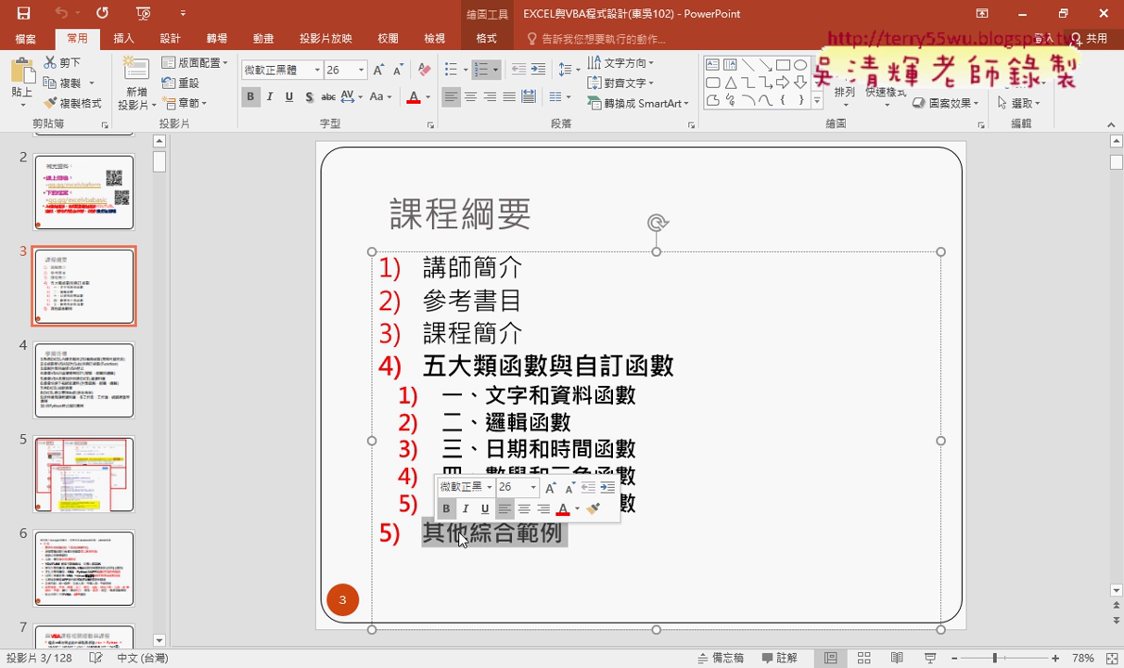
pyautogui.scroll(-1, 461, 538)
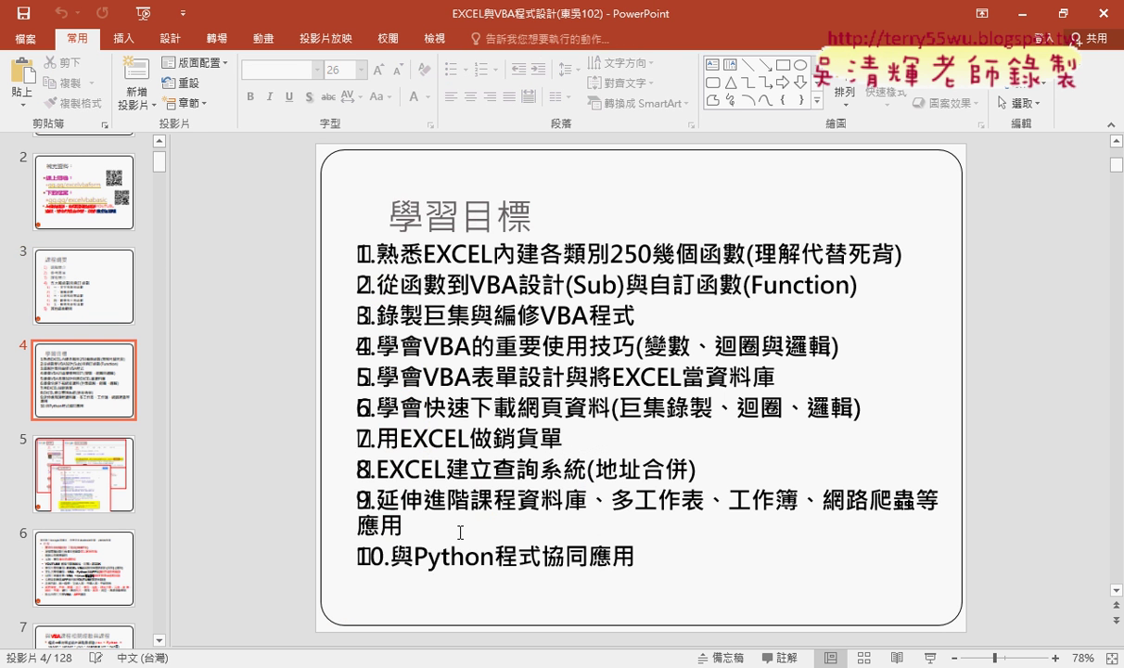
# Highlight 內建各類別250幾個函數, 理解代替死背 and VBA設計, underline (Sub), and sketch a mark beside
pyautogui.moveTo(492, 252); pyautogui.dragTo(739, 259)
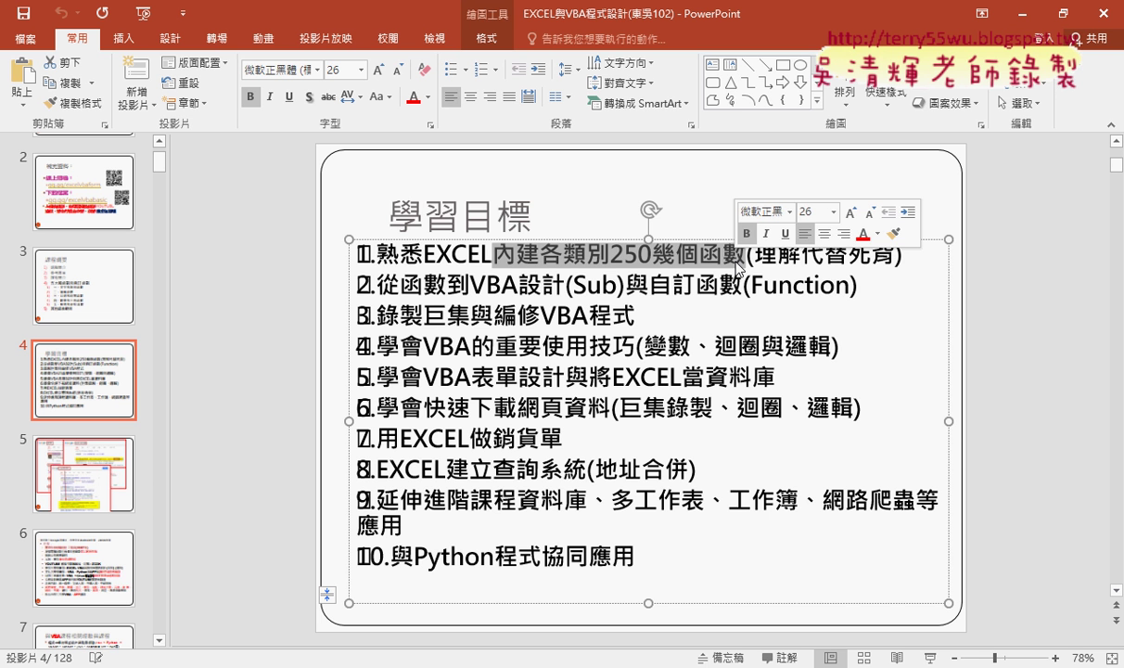
pyautogui.moveTo(753, 252); pyautogui.dragTo(891, 257)
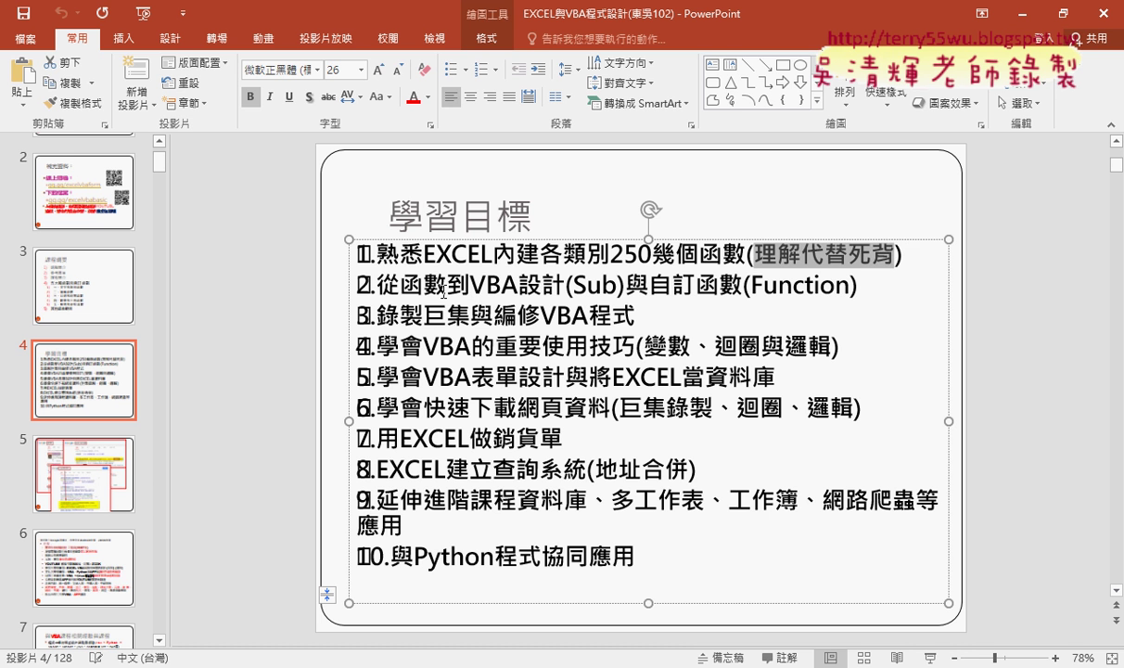
pyautogui.moveTo(401, 284); pyautogui.dragTo(567, 285)
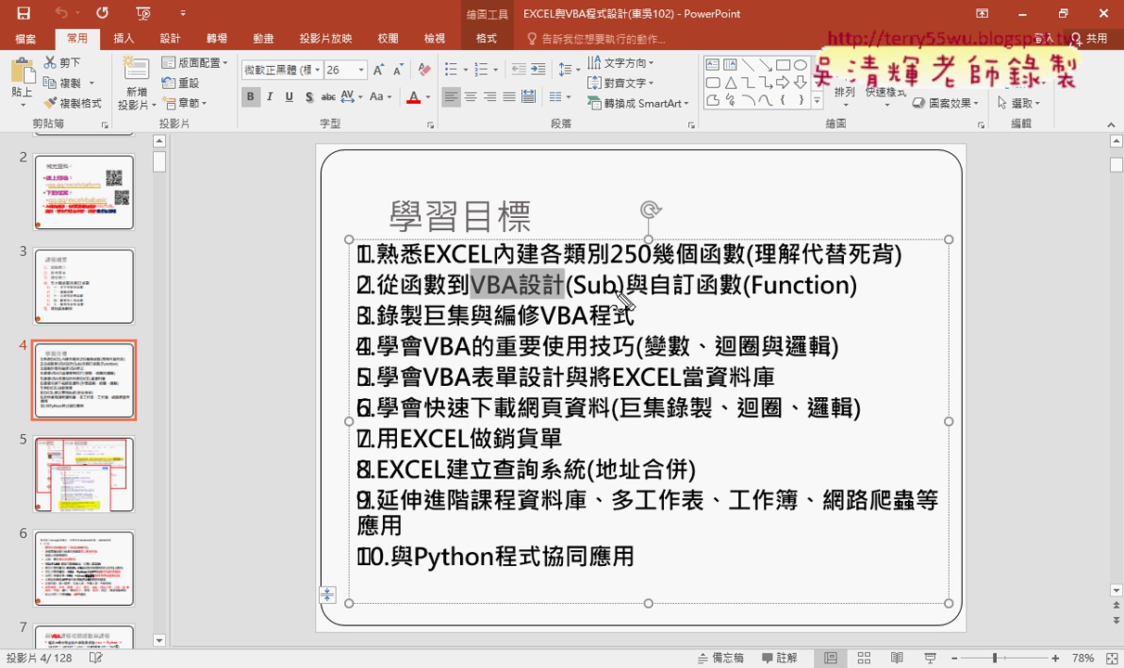
pyautogui.moveTo(577, 302); pyautogui.dragTo(621, 297)
pyautogui.moveTo(987, 262)
pyautogui.mouseDown()
pyautogui.moveTo(1068, 250)
pyautogui.moveTo(981, 258)
pyautogui.moveTo(987, 304)
pyautogui.mouseUp()
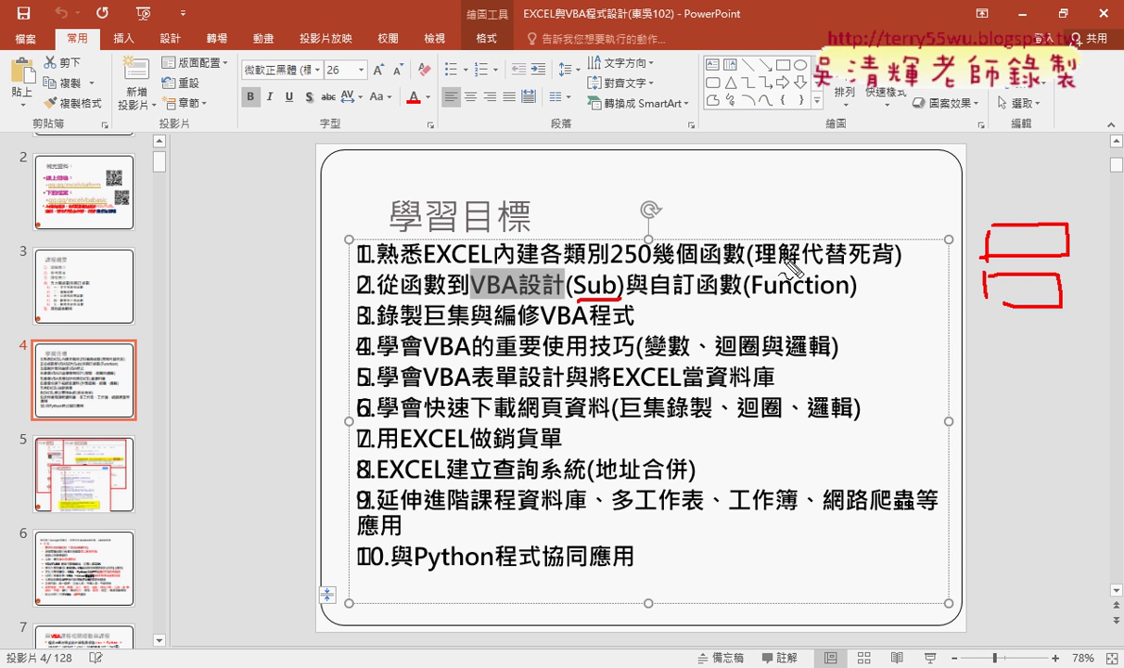
# Ink-underline 自訂函數, 250幾個函數, (Function) and VBA, box Sub, then erase all ink
pyautogui.moveTo(651, 298); pyautogui.dragTo(739, 297)
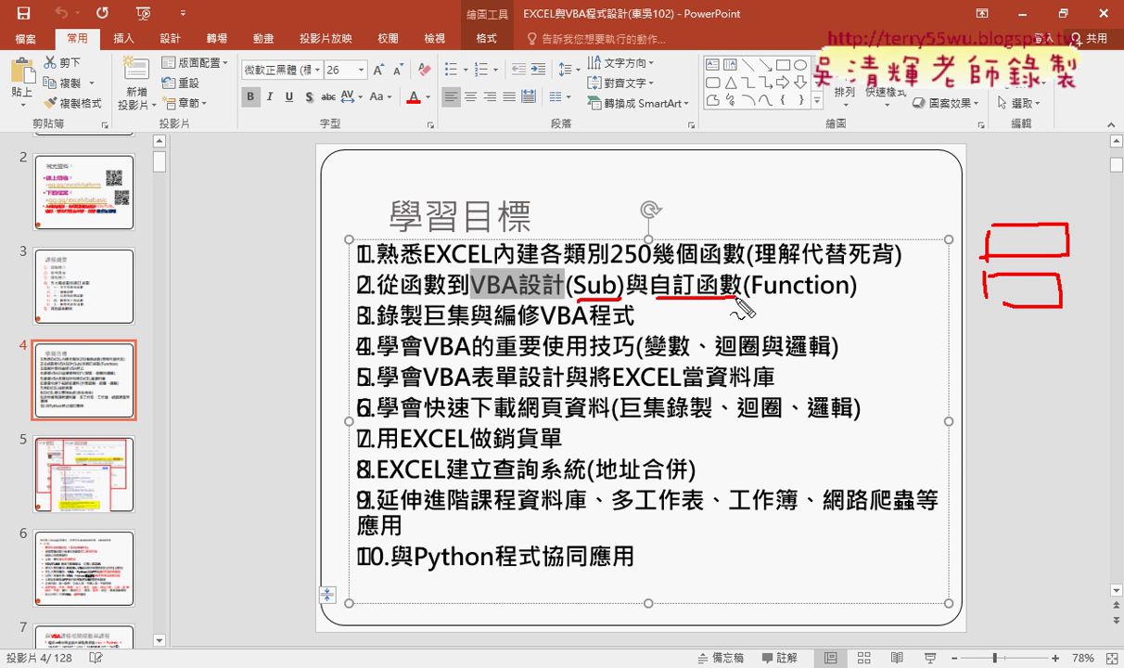
pyautogui.moveTo(651, 302); pyautogui.dragTo(738, 303)
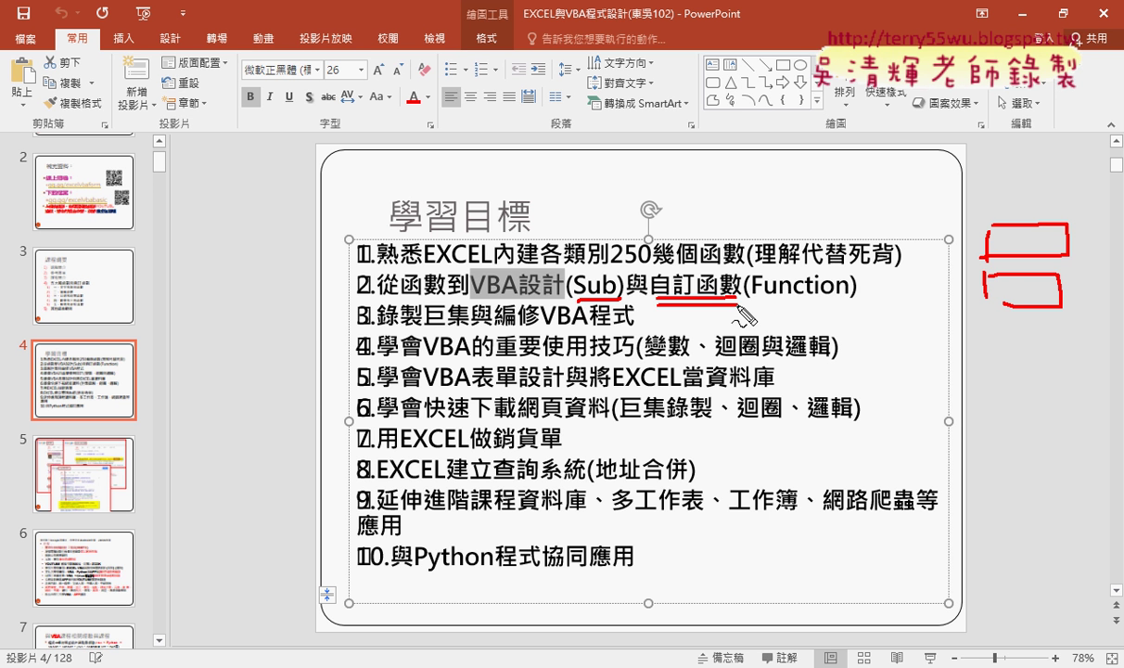
pyautogui.moveTo(610, 270); pyautogui.dragTo(779, 271)
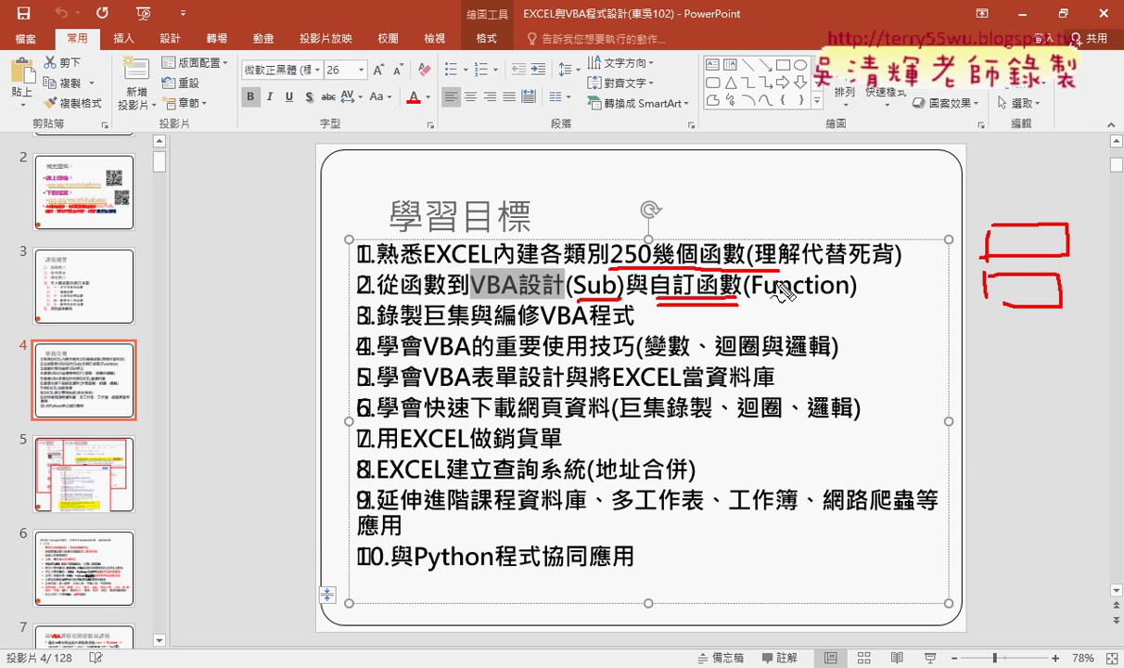
pyautogui.moveTo(753, 302); pyautogui.dragTo(841, 301)
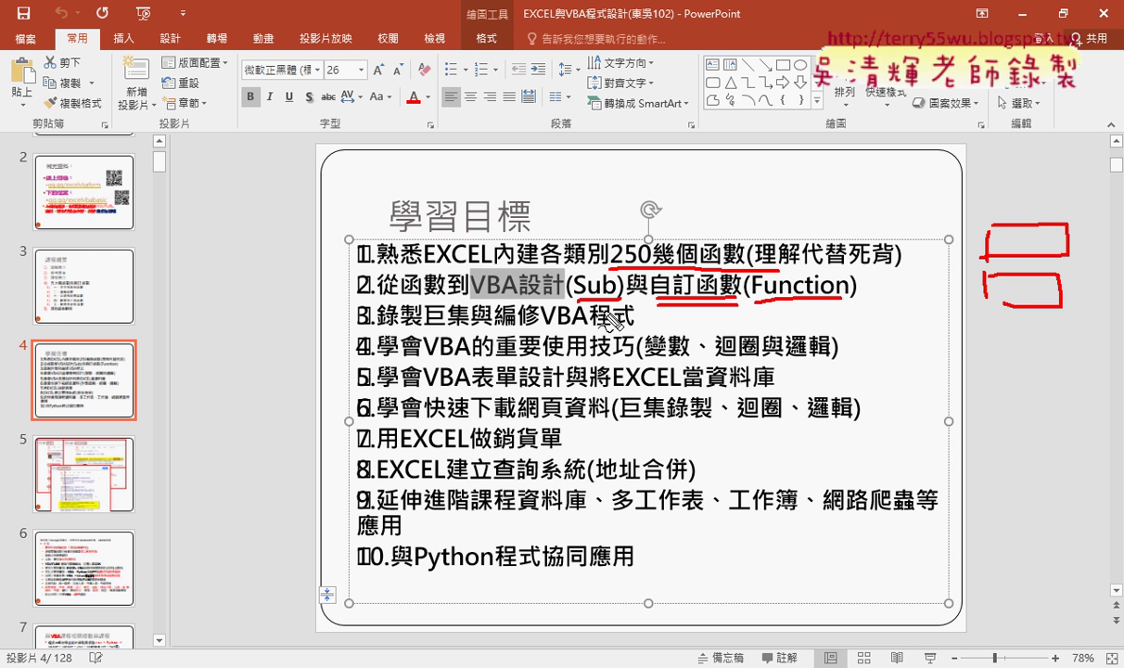
pyautogui.moveTo(471, 300); pyautogui.dragTo(509, 298)
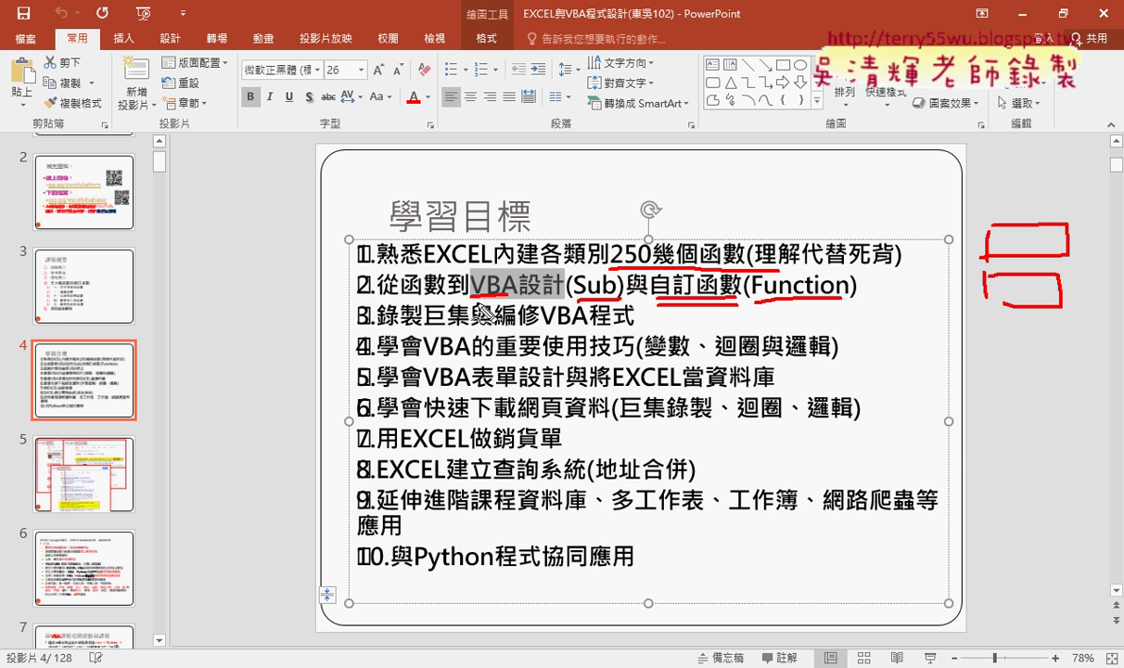
pyautogui.moveTo(572, 269); pyautogui.dragTo(588, 296)
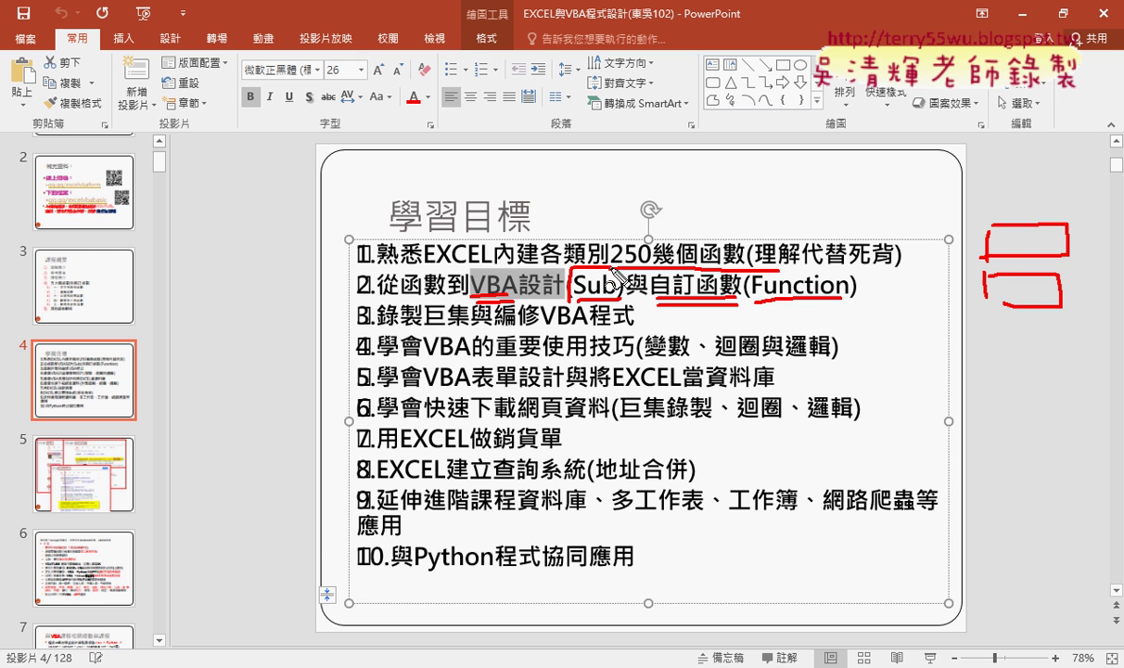
pyautogui.moveTo(923, 293)
pyautogui.mouseDown()
pyautogui.moveTo(930, 219)
pyautogui.moveTo(921, 274)
pyautogui.mouseUp()
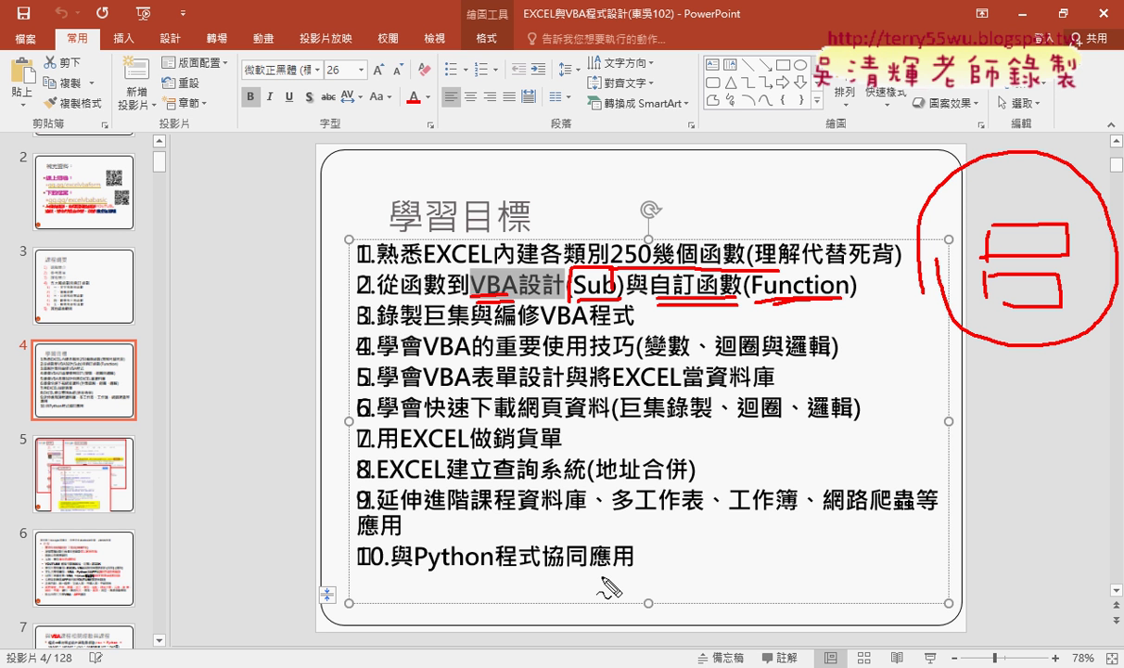
pyautogui.press('Escape')
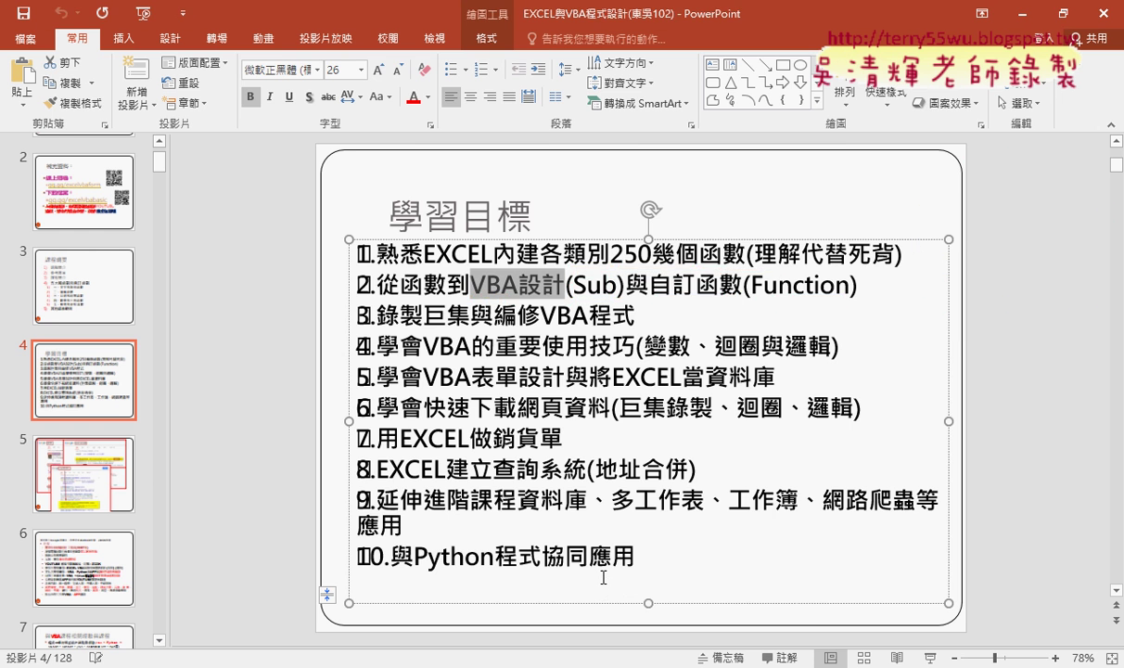
# Advance from slide 4 to slide 5's Google search screenshots
pyautogui.scroll(-1, 648, 542)
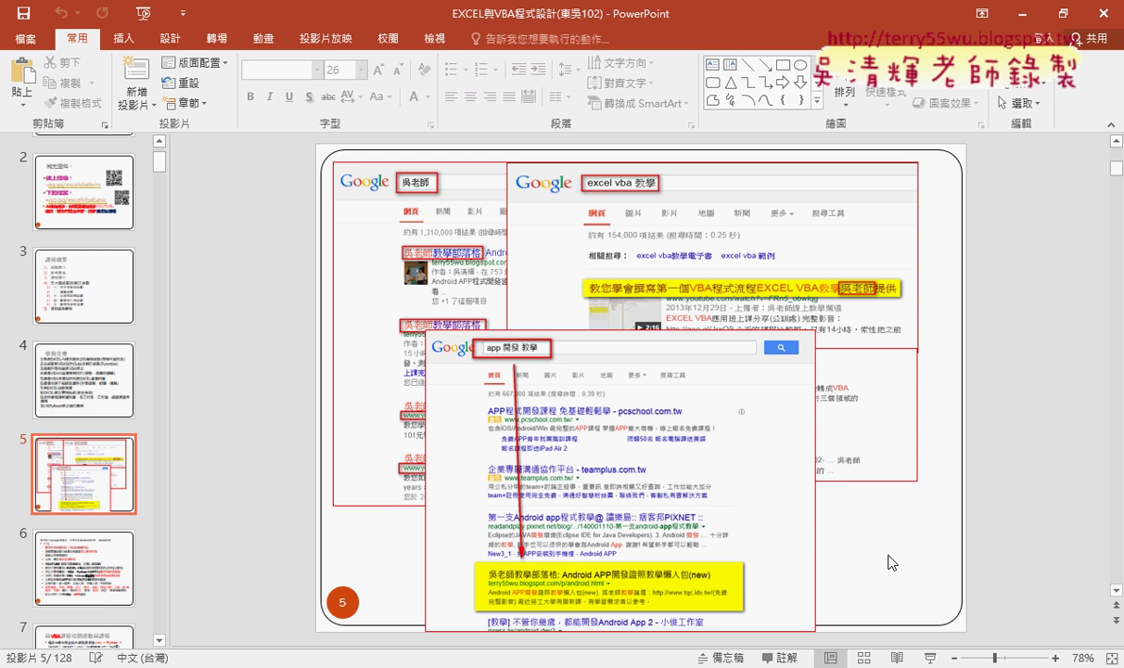
# Show slide 6, the instructor's experience list with 5 million YouTube views and 23K subscribers
pyautogui.click(105, 573)
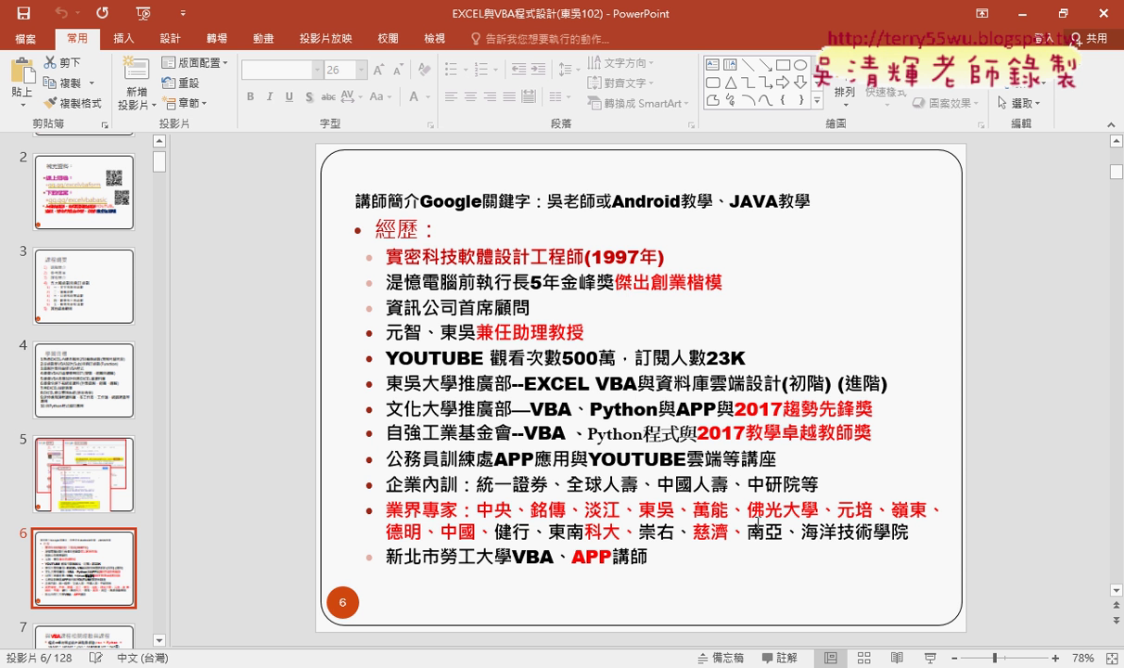
# Scroll from slide 7 through the deck to land on slide 11, the 證照 certifications list
pyautogui.scroll(-1, 758, 522)
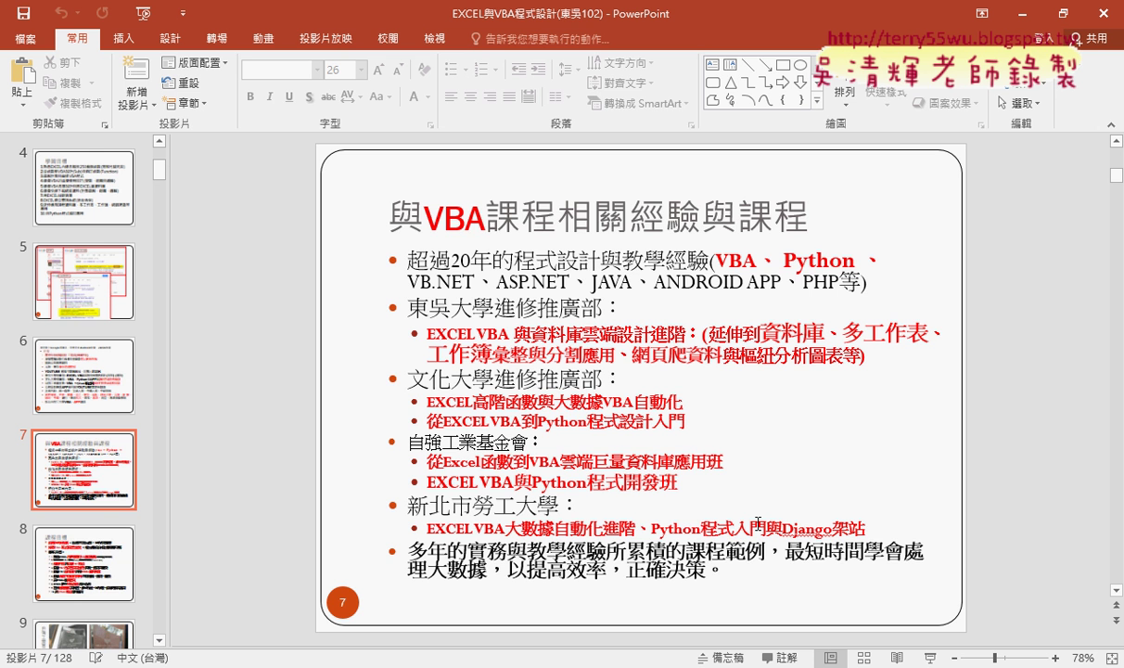
pyautogui.scroll(-1, 758, 524)
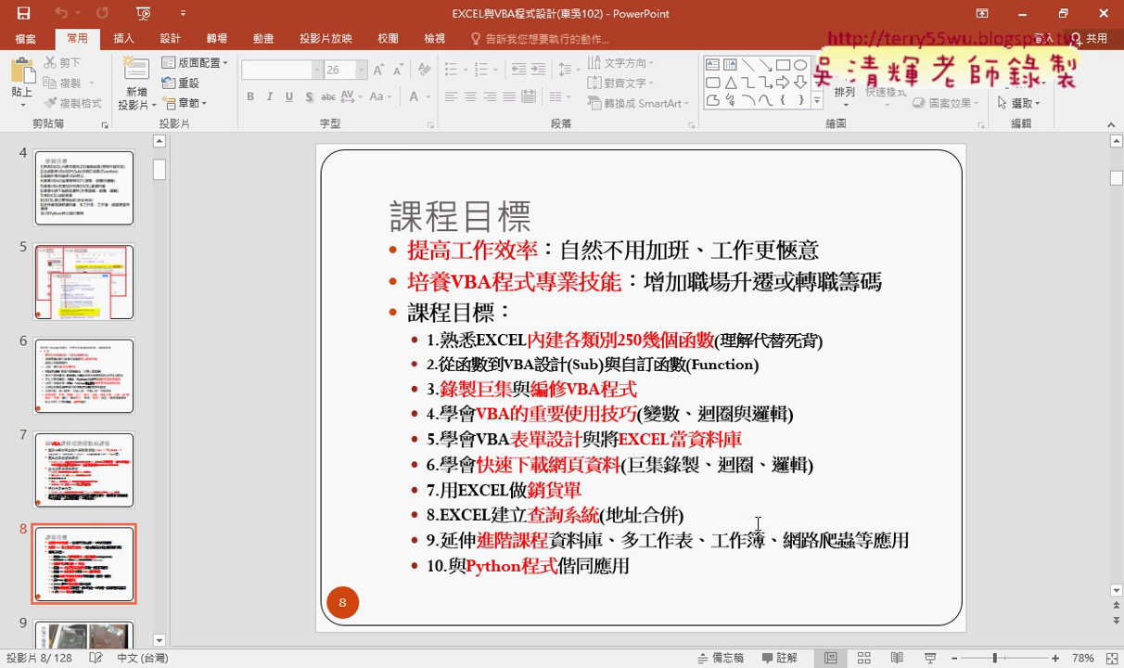
pyautogui.scroll(-1, 758, 523)
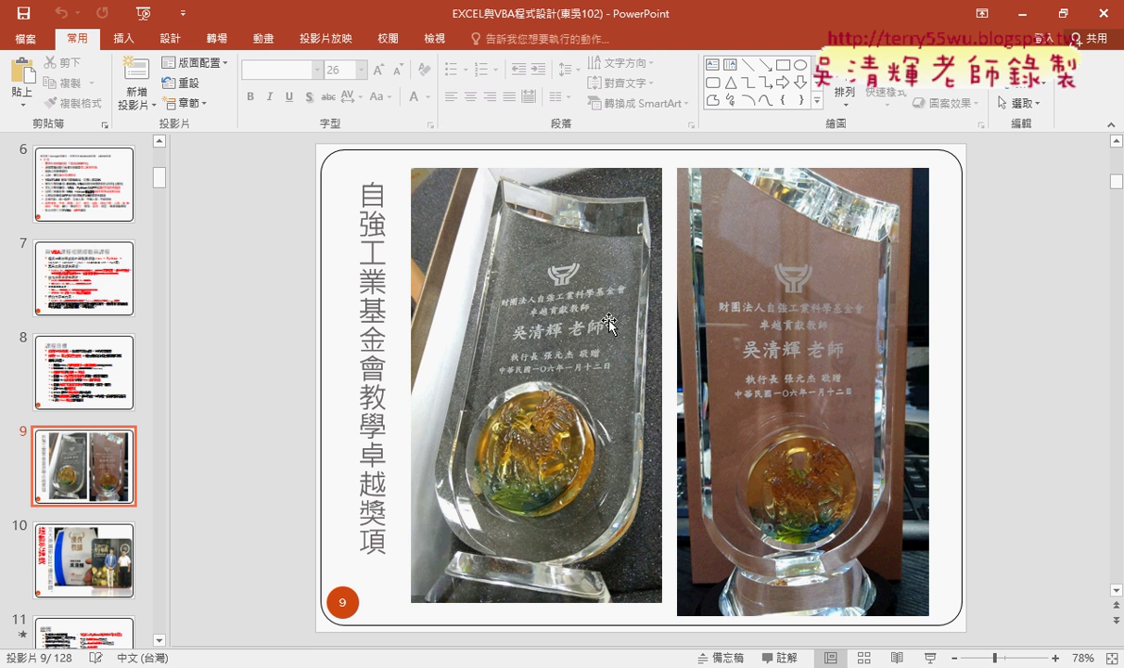
pyautogui.scroll(-1, 608, 323)
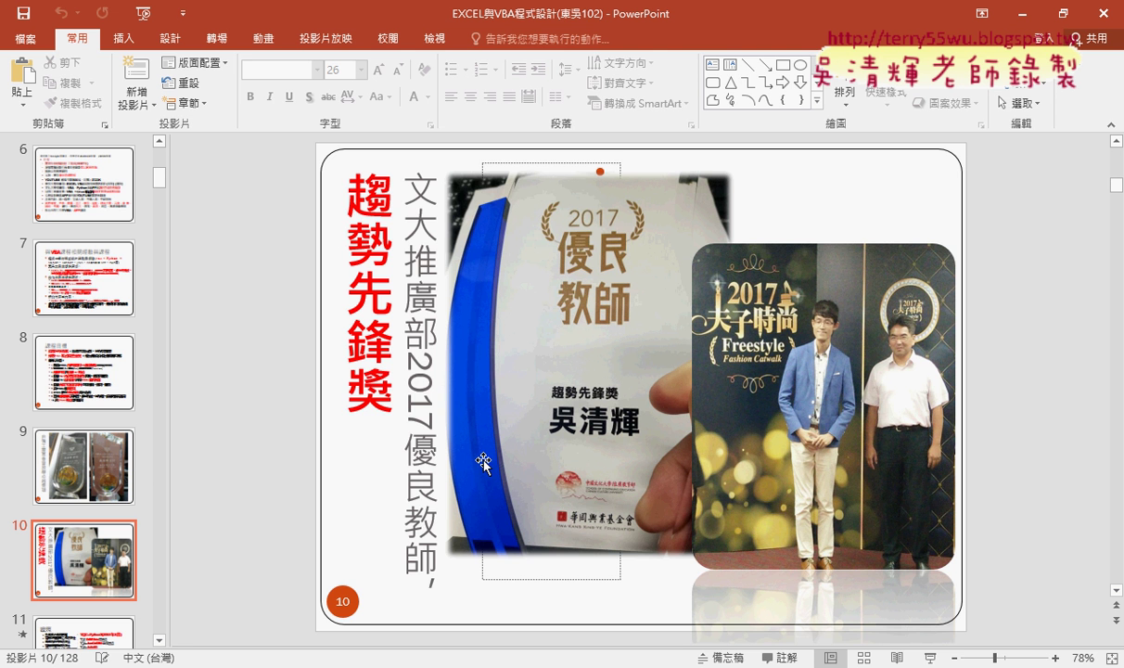
pyautogui.scroll(-2, 483, 462)
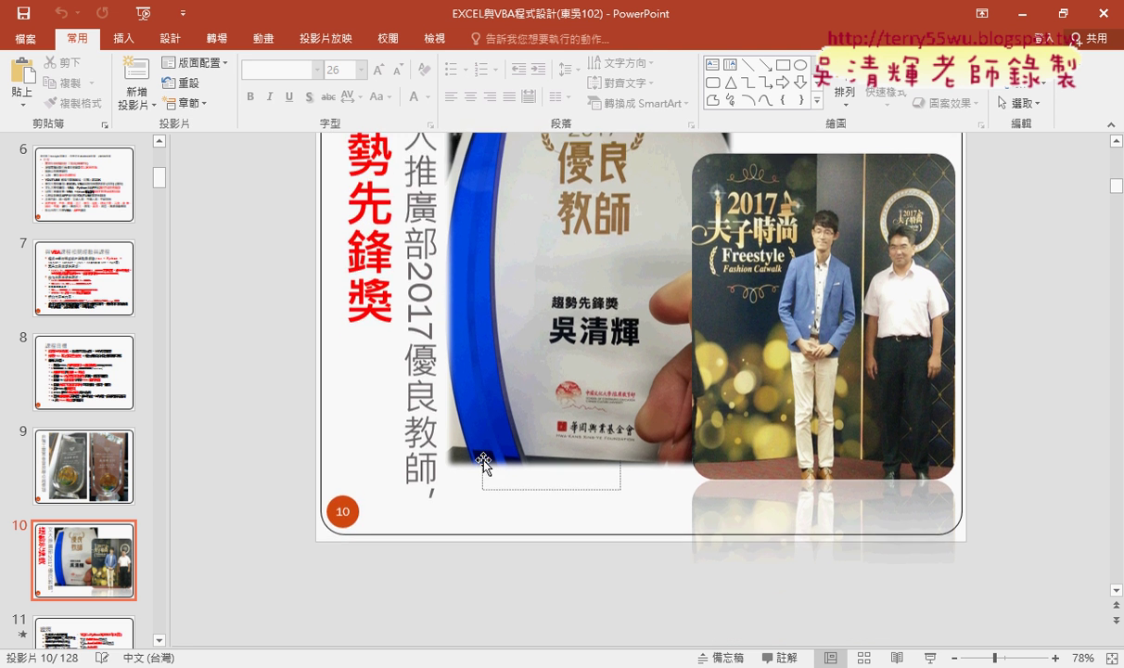
pyautogui.scroll(-2, 483, 462)
pyautogui.scroll(-2, 484, 462)
pyautogui.scroll(-2, 483, 462)
pyautogui.scroll(-10, 484, 462)
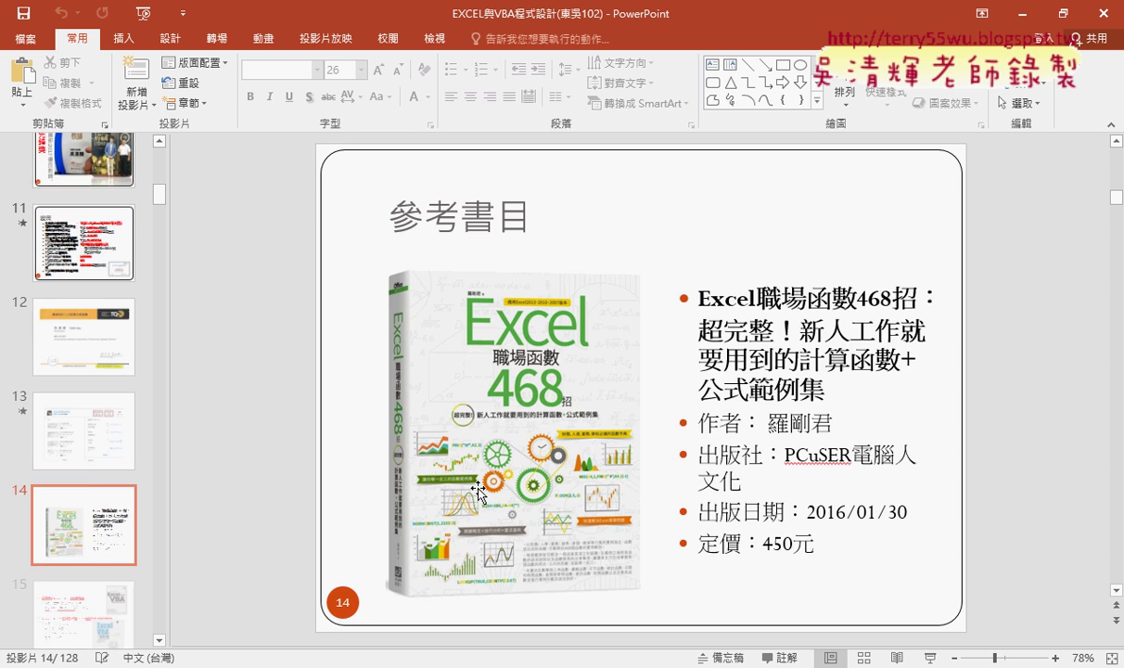
pyautogui.scroll(5, 479, 494)
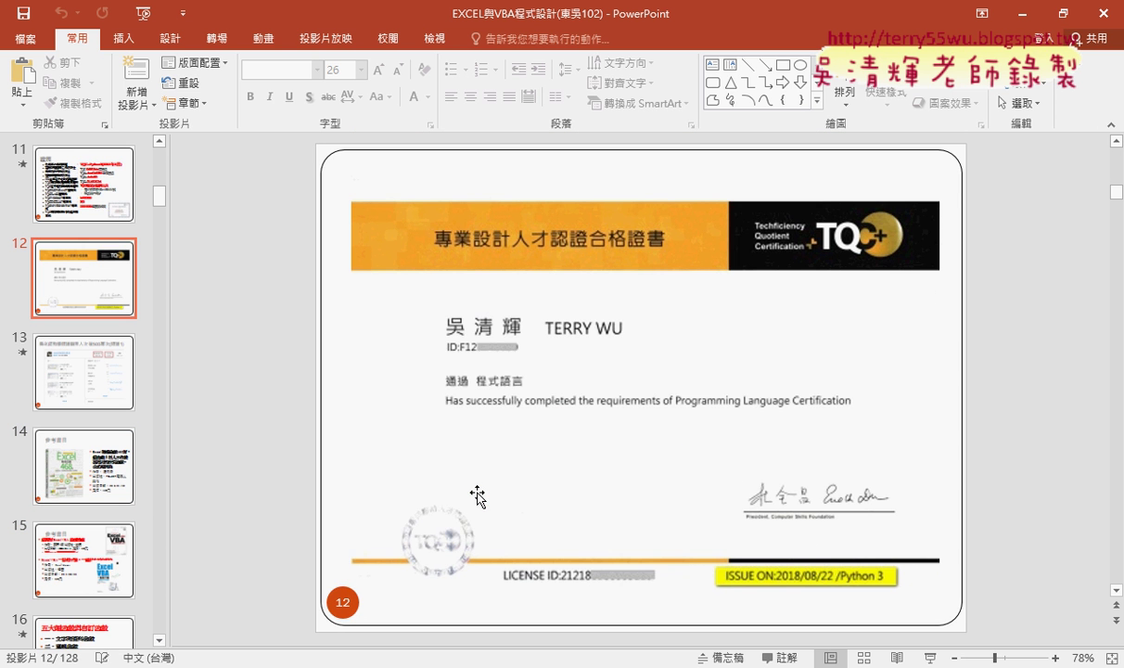
pyautogui.scroll(-2, 476, 493)
pyautogui.scroll(2, 477, 493)
pyautogui.scroll(2, 477, 493)
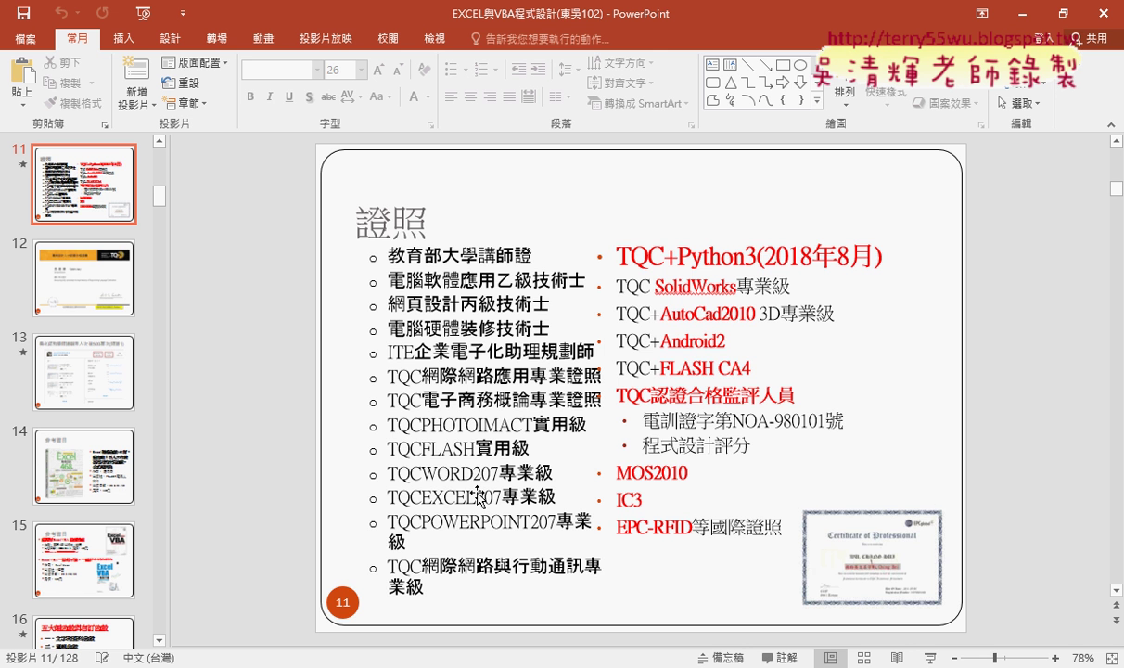
# Scroll past slides 12 and 13 to slide 14, presenting the Excel職場函數468招 book
pyautogui.scroll(-1, 479, 492)
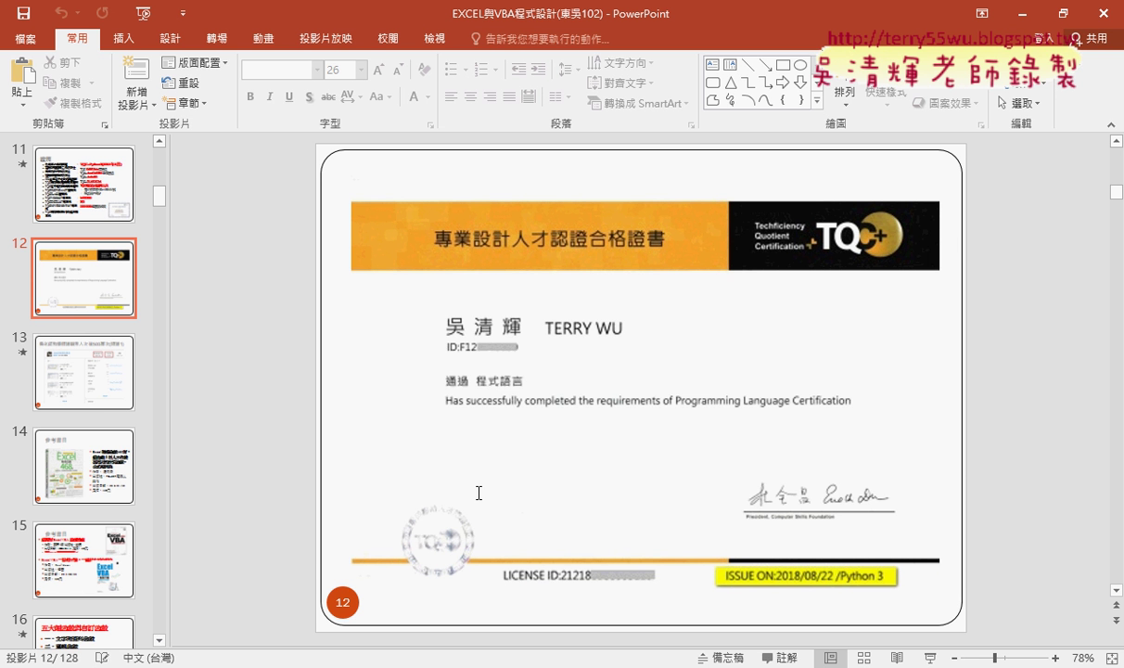
pyautogui.scroll(-2, 478, 492)
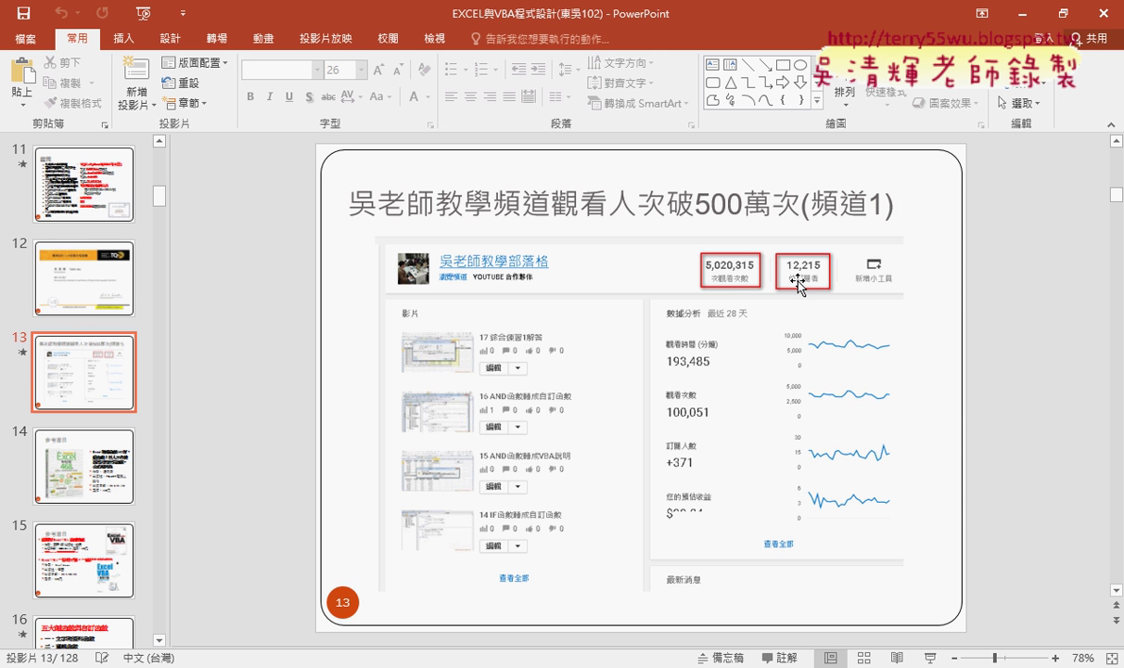
pyautogui.scroll(-1, 796, 283)
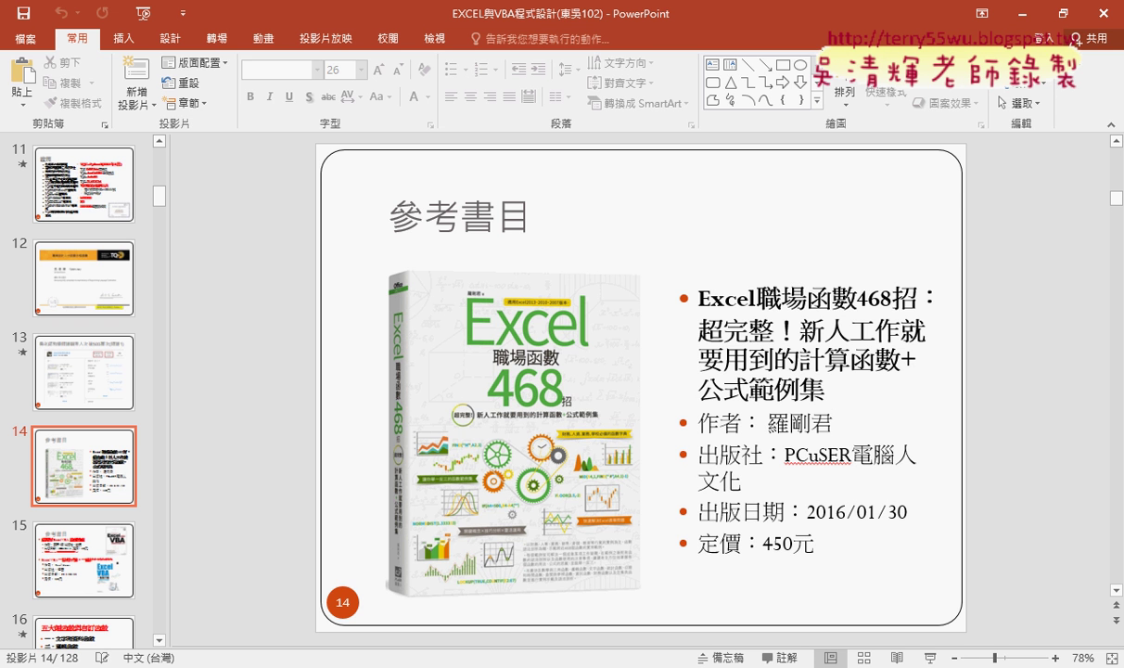
# Start the slide show from slide 14, the 參考書目 reference-book slide
pyautogui.click(930, 656)
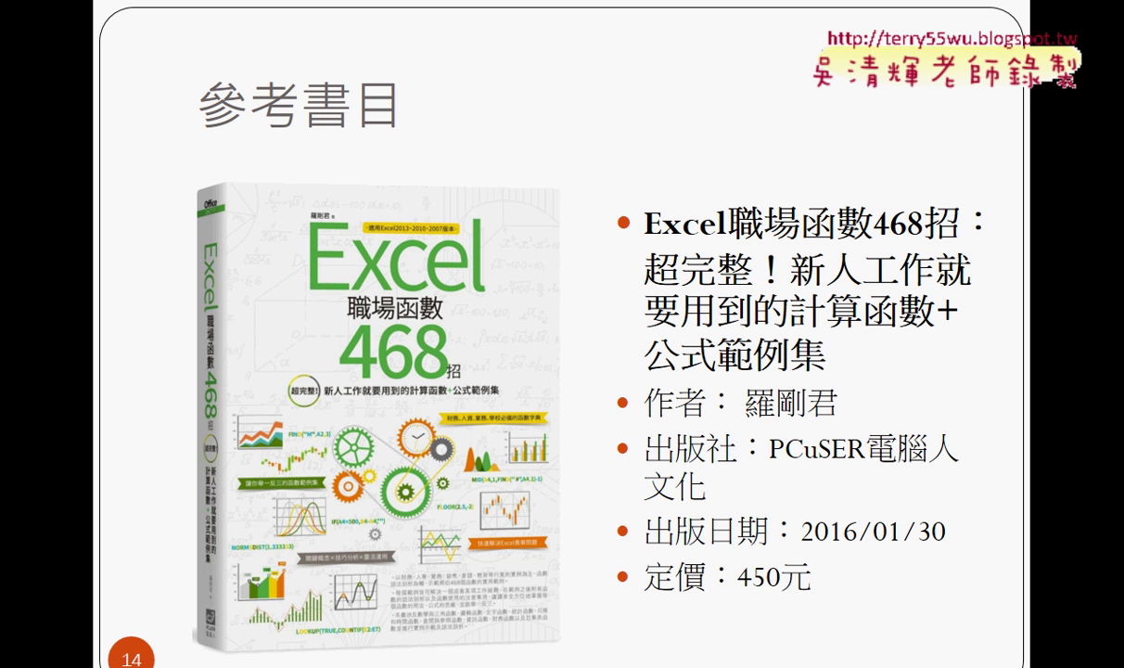
# Advance the slide show to slide 15, listing the two Excel VBA reference books
pyautogui.press('pagedown')
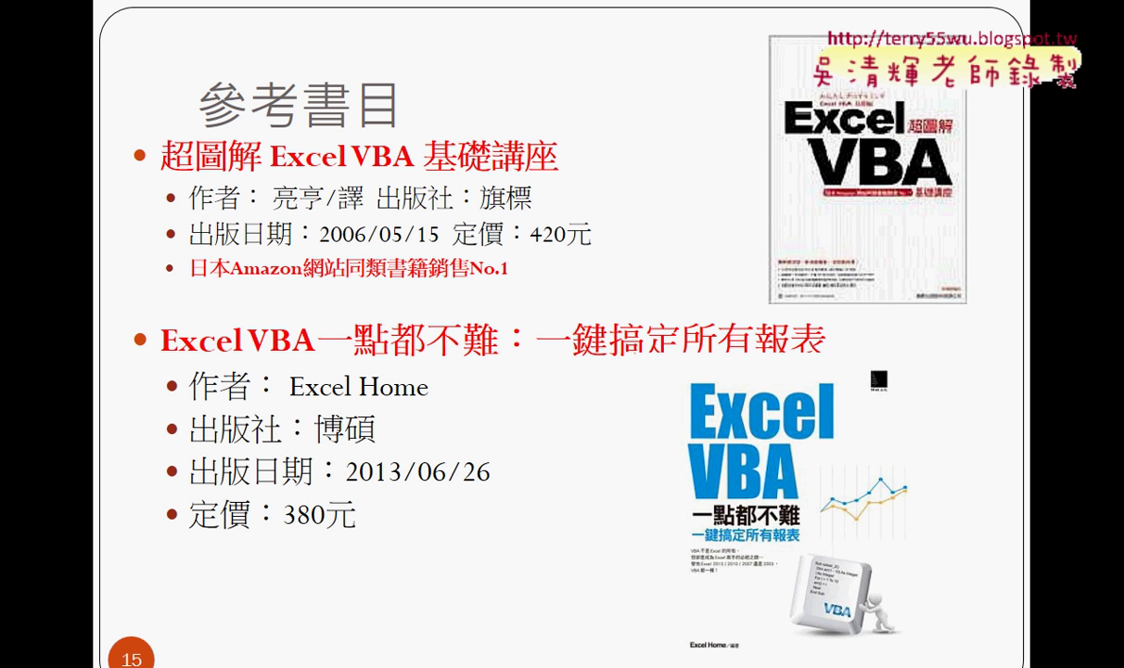
# Advance to slide 17, return to slide 16's five function categories, and end the show
pyautogui.press('pagedown')
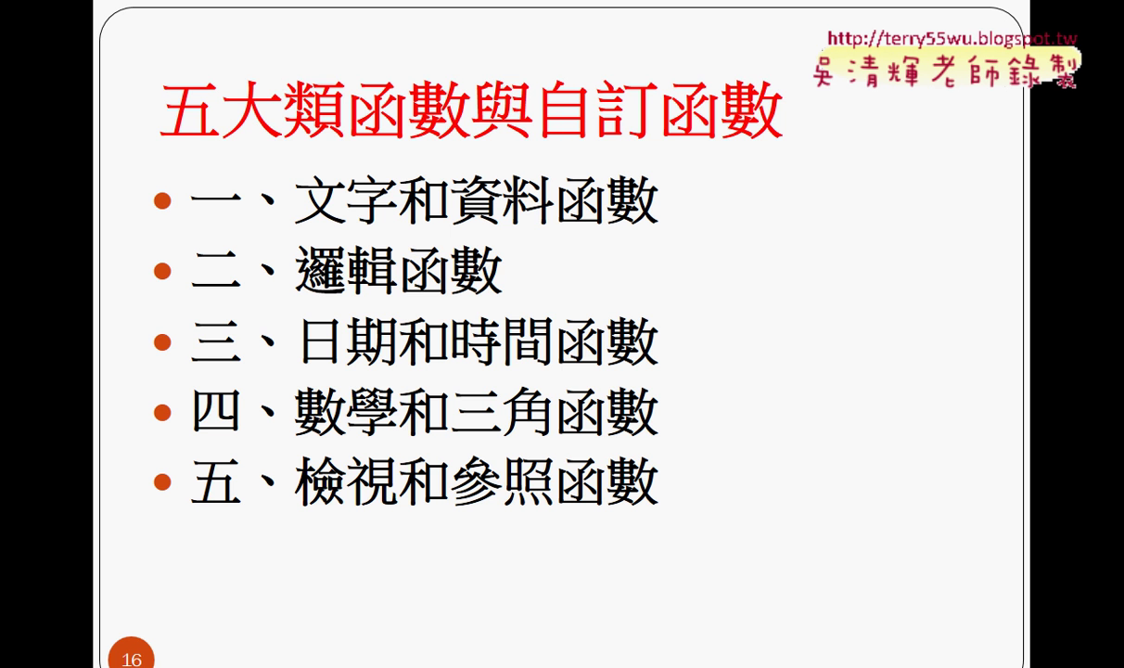
pyautogui.press('Right')
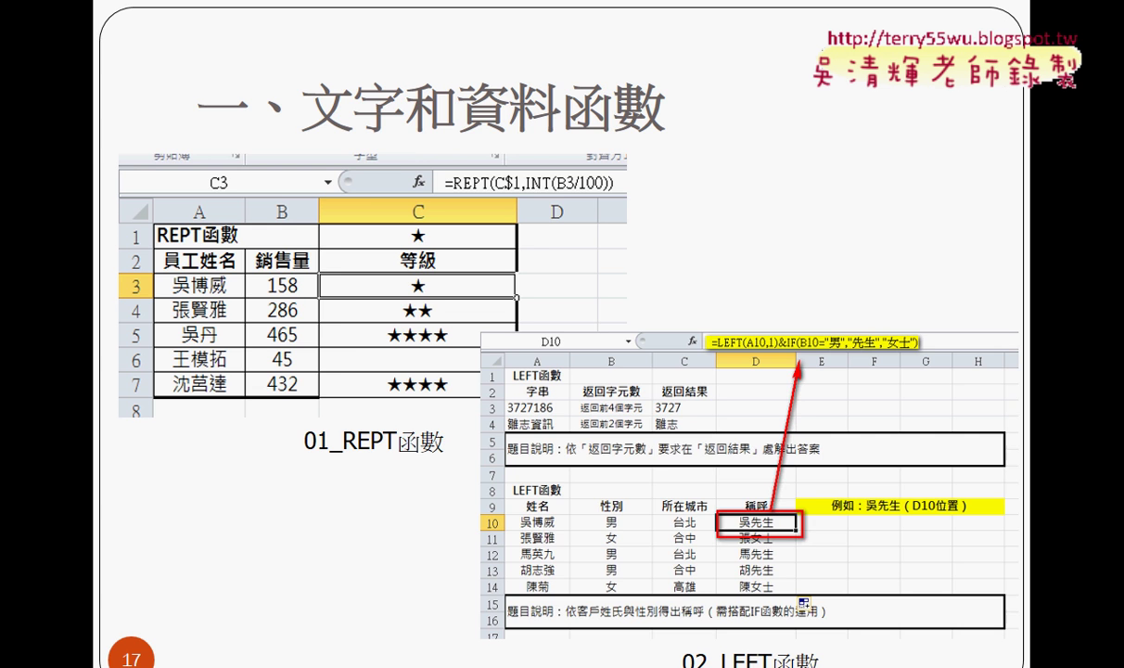
pyautogui.press('Left')
pyautogui.press('Escape')
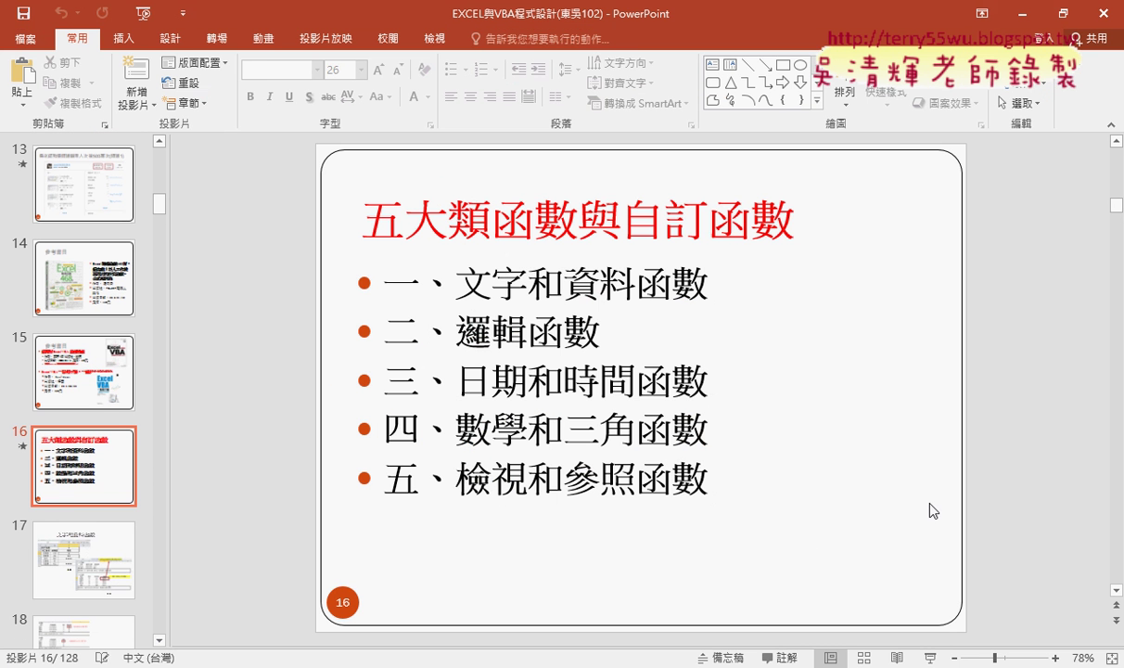
# Back in Excel, widen column E and underline the phone number, &, REPT and LEN in red
pyautogui.hotkey('alt', 'Tab')
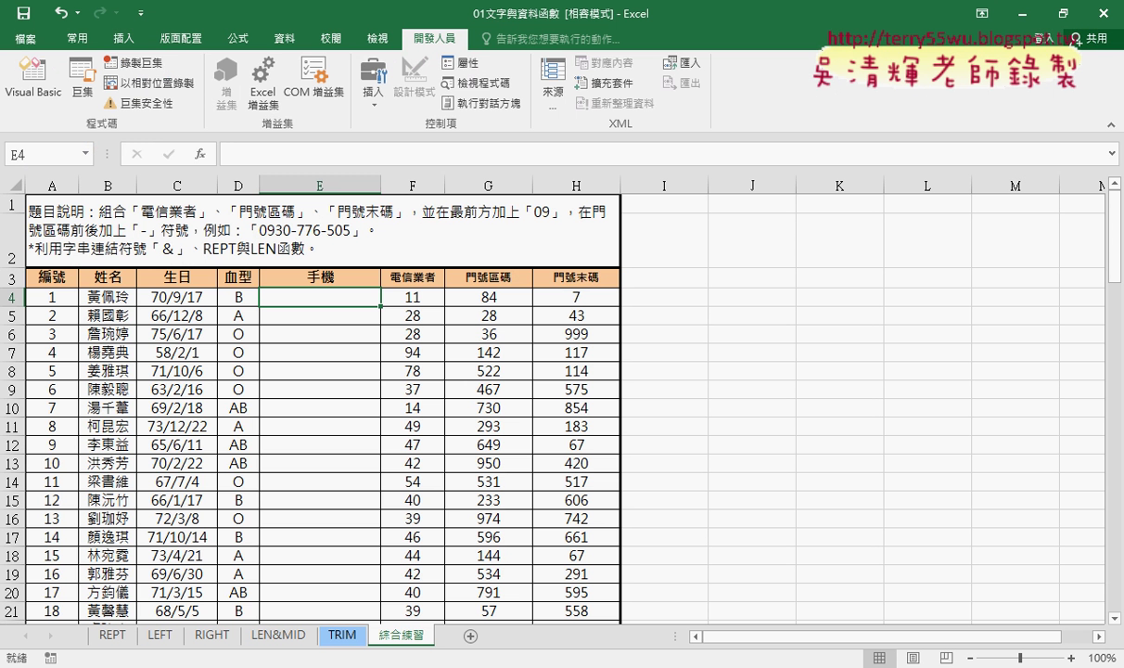
pyautogui.moveTo(381, 185); pyautogui.dragTo(413, 184)
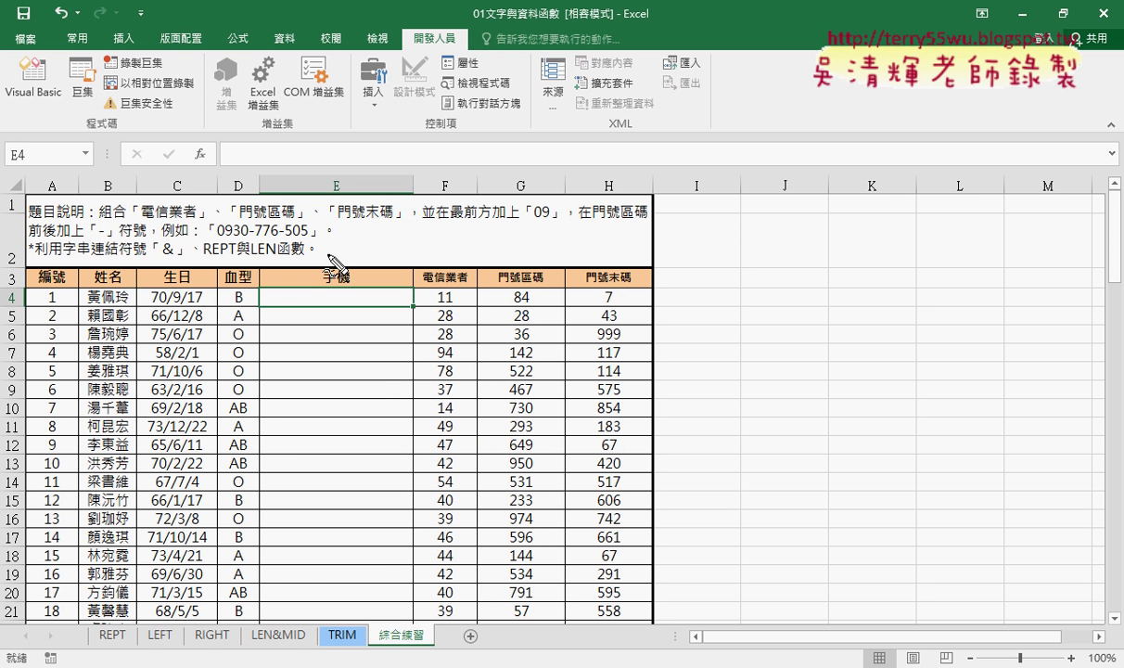
pyautogui.moveTo(424, 304); pyautogui.dragTo(609, 303)
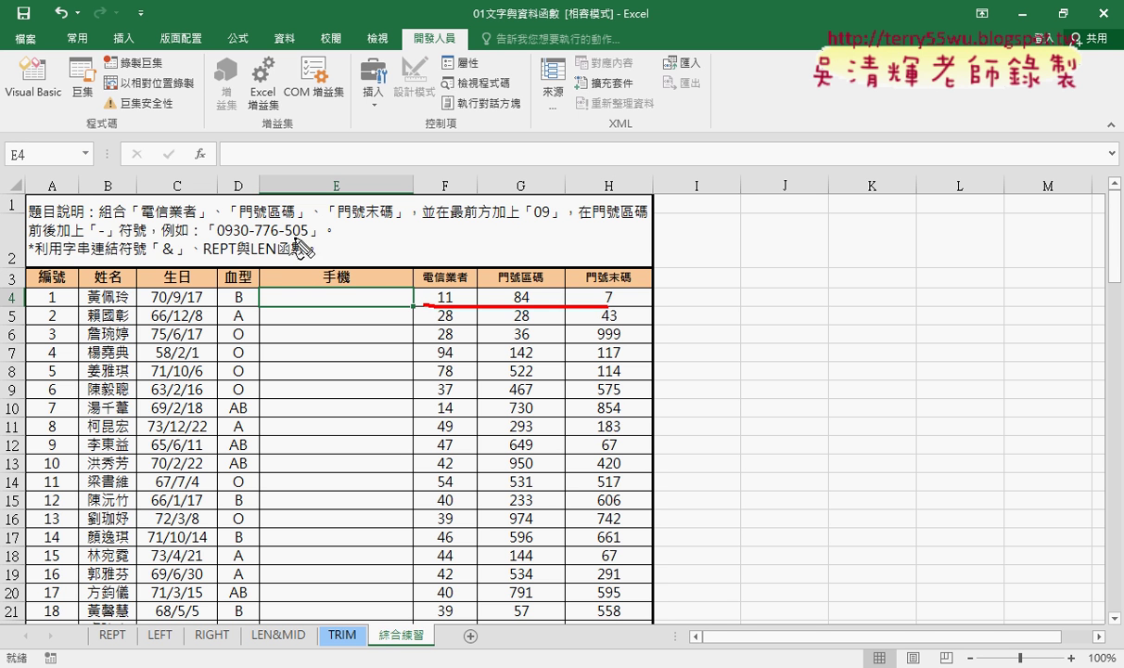
pyautogui.moveTo(306, 246); pyautogui.dragTo(218, 247)
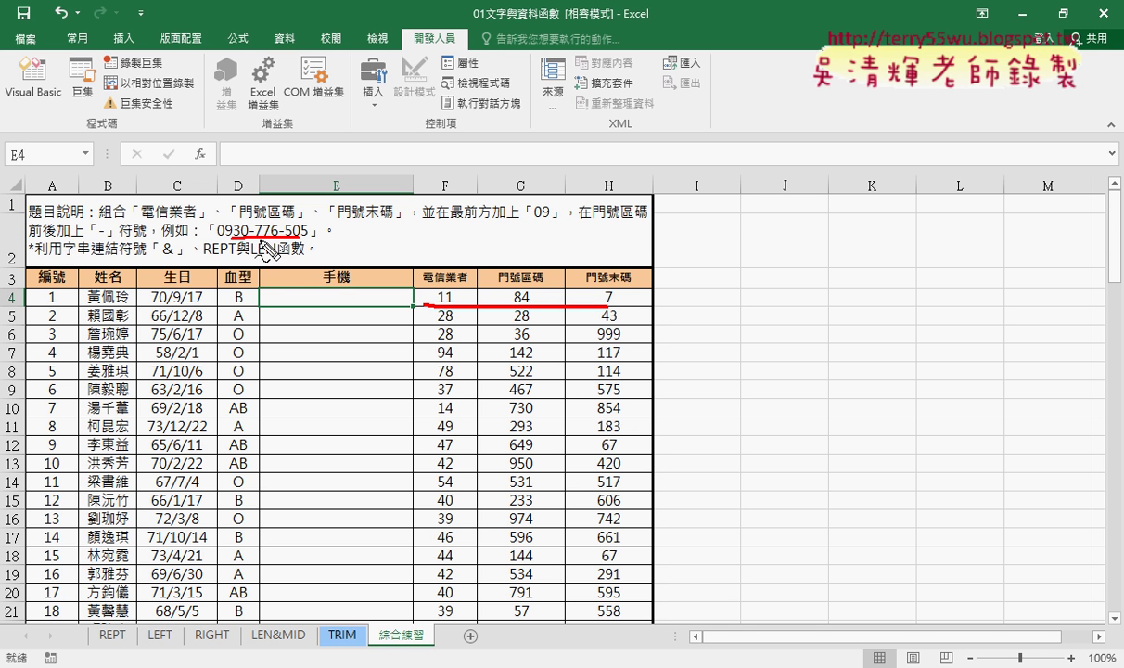
pyautogui.moveTo(152, 261); pyautogui.dragTo(178, 266)
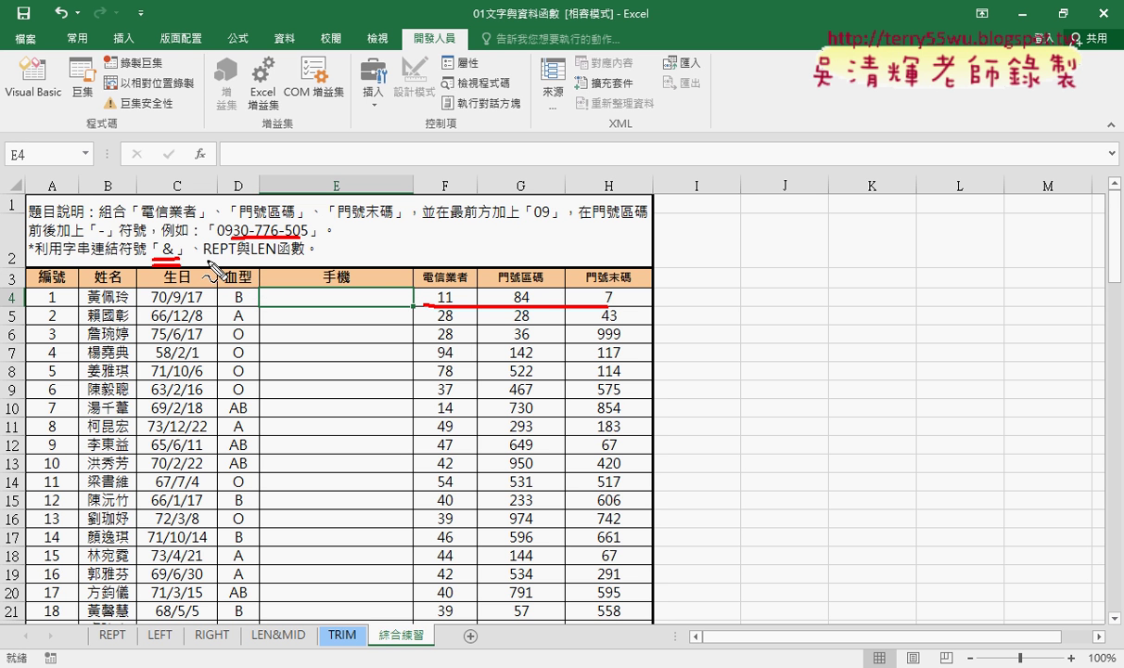
pyautogui.moveTo(205, 263); pyautogui.dragTo(233, 261)
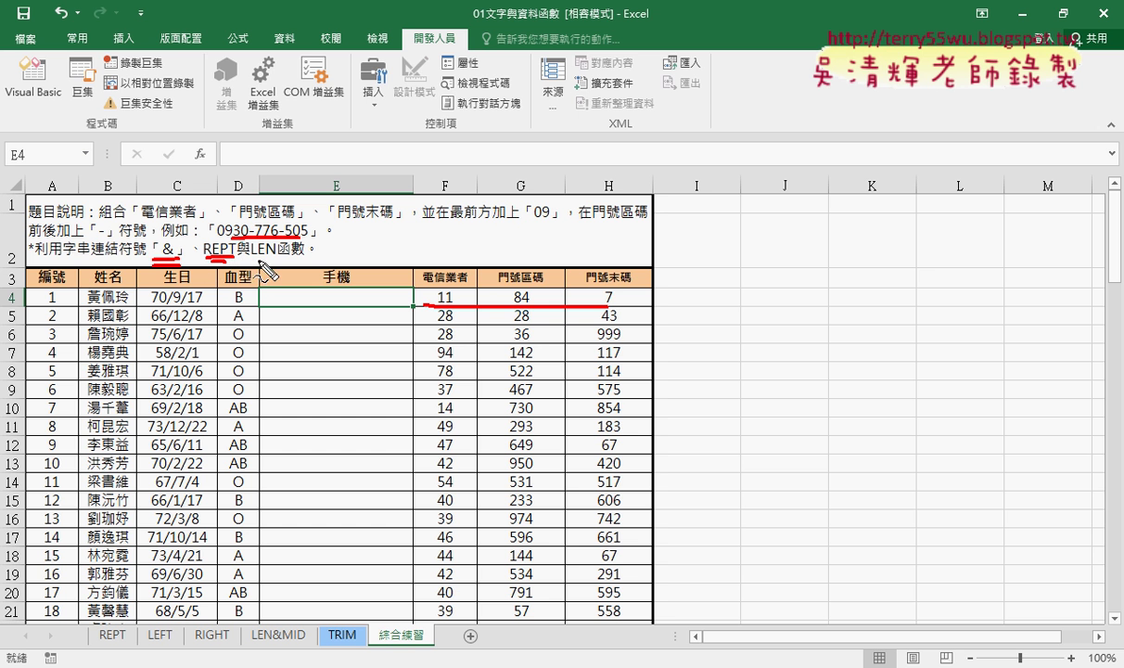
pyautogui.moveTo(253, 263); pyautogui.dragTo(272, 262)
# Write '3-2=1' and '2' by the 門號 headers and draw an arrow from 姓名 toward E4
pyautogui.moveTo(513, 226); pyautogui.dragTo(516, 263)
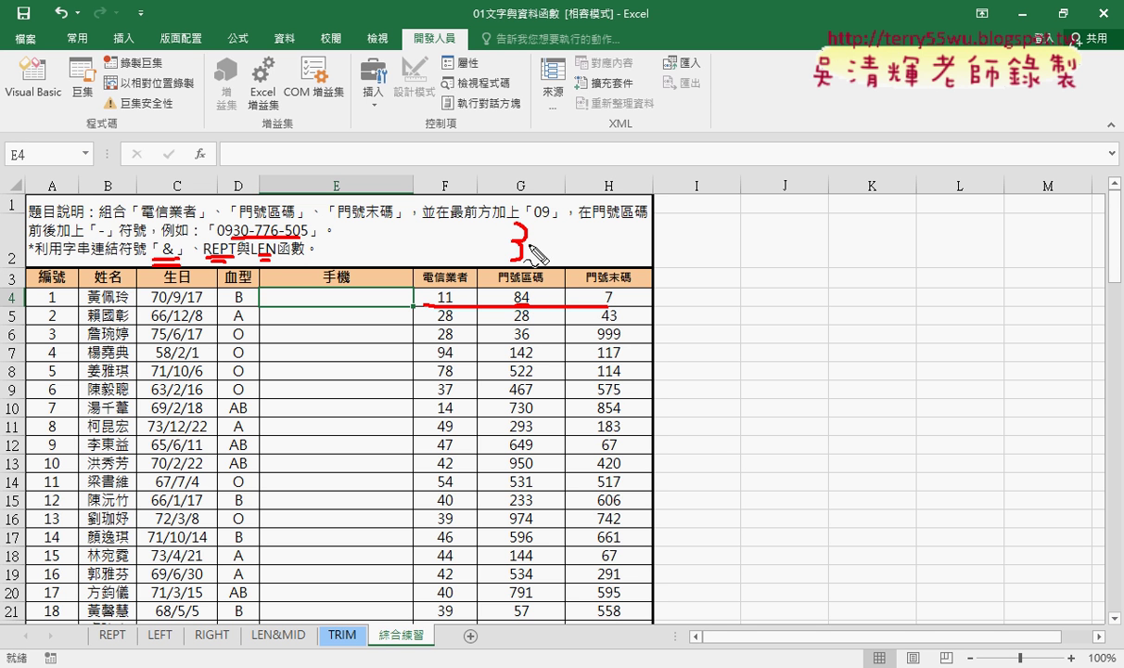
pyautogui.moveTo(530, 247)
pyautogui.mouseDown()
pyautogui.moveTo(577, 256)
pyautogui.moveTo(610, 230)
pyautogui.moveTo(628, 262)
pyautogui.mouseUp()
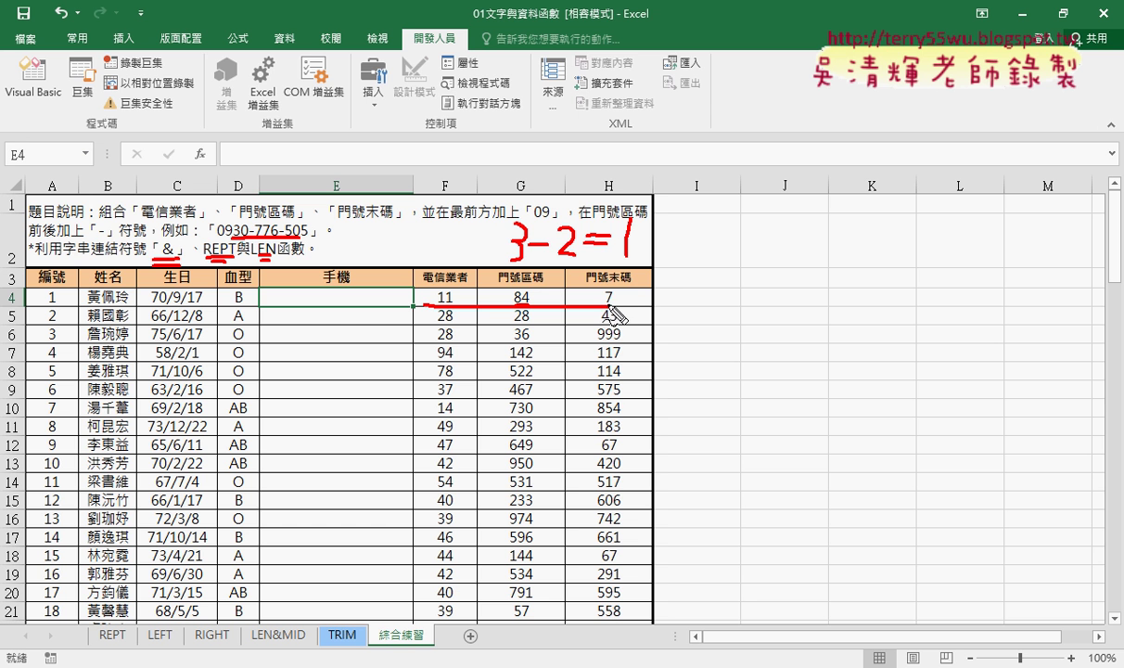
pyautogui.moveTo(659, 278); pyautogui.dragTo(709, 297)
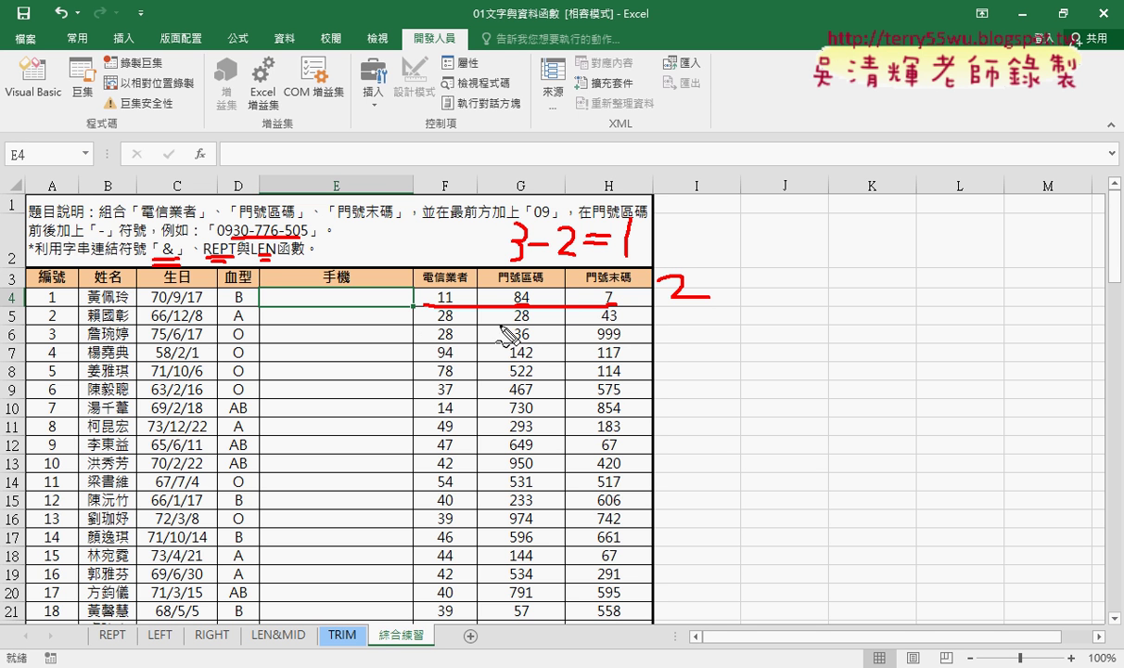
pyautogui.moveTo(320, 270); pyautogui.dragTo(111, 271)
pyautogui.moveTo(244, 291); pyautogui.dragTo(246, 305)
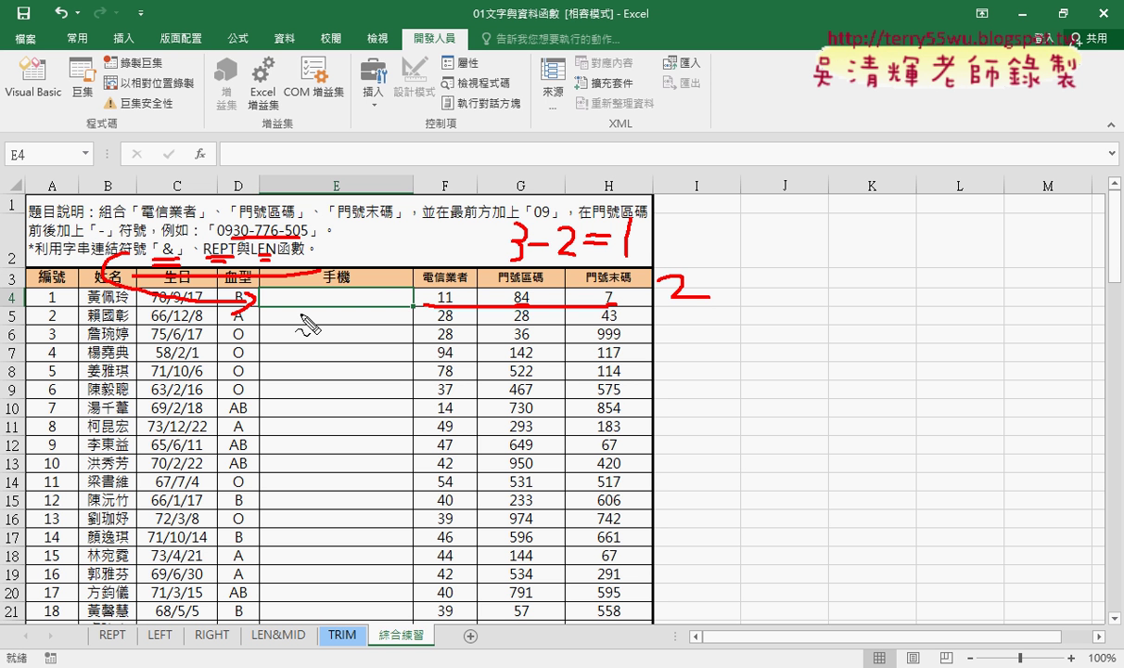
pyautogui.press('Escape')
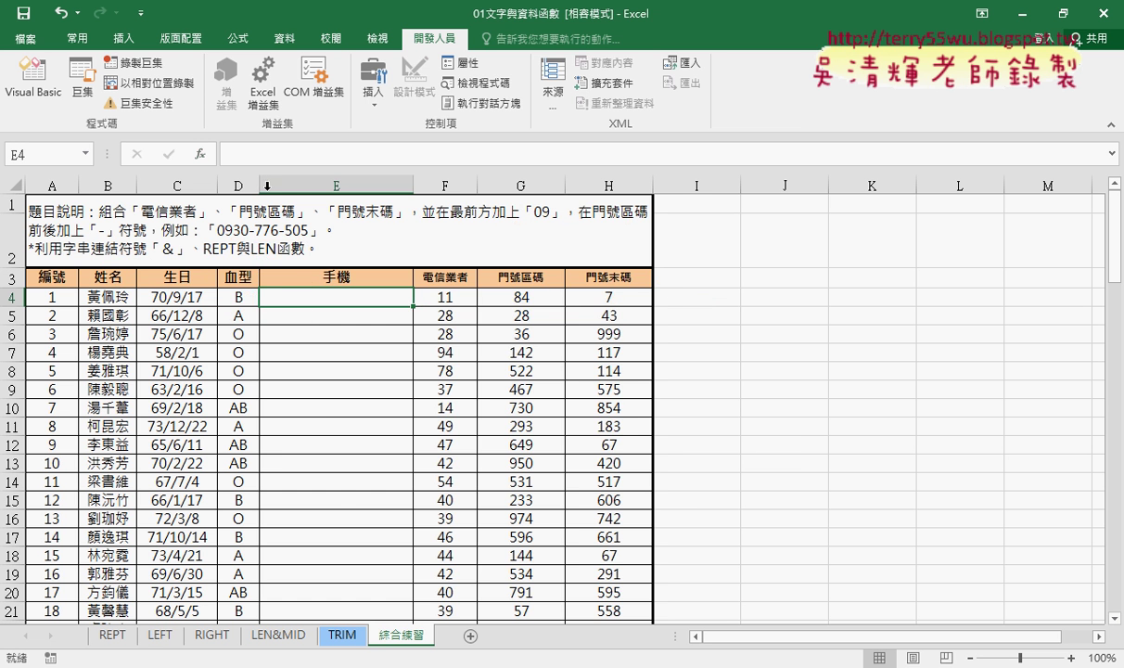
pyautogui.click(200, 153)
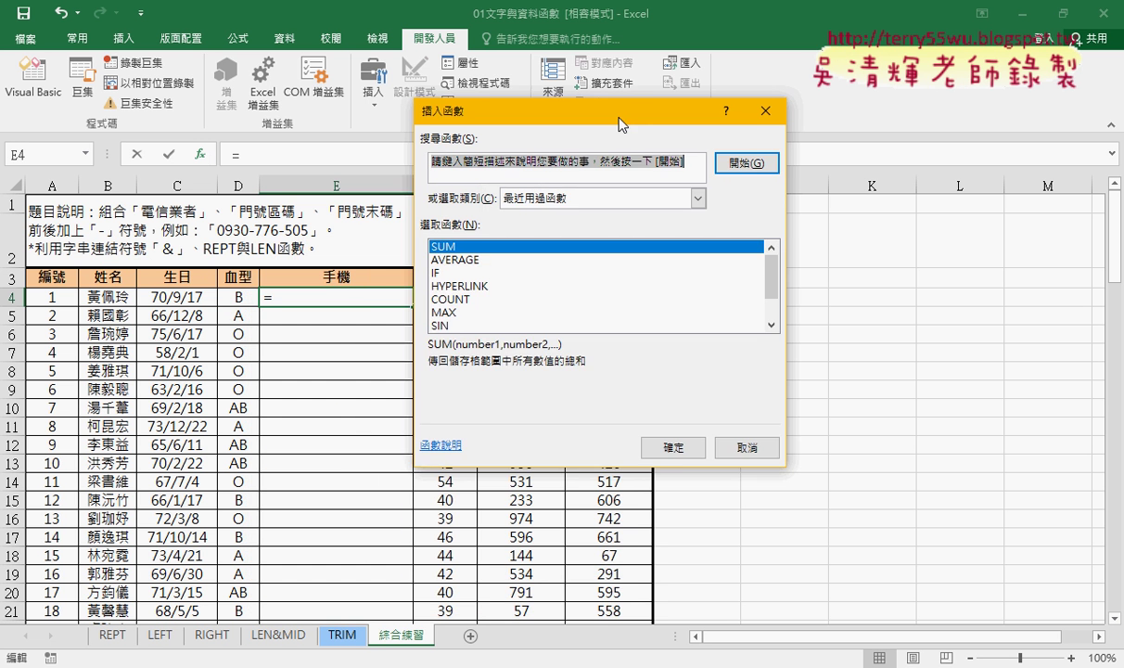
pyautogui.moveTo(454, 272); pyautogui.dragTo(626, 111)
pyautogui.click(571, 182)
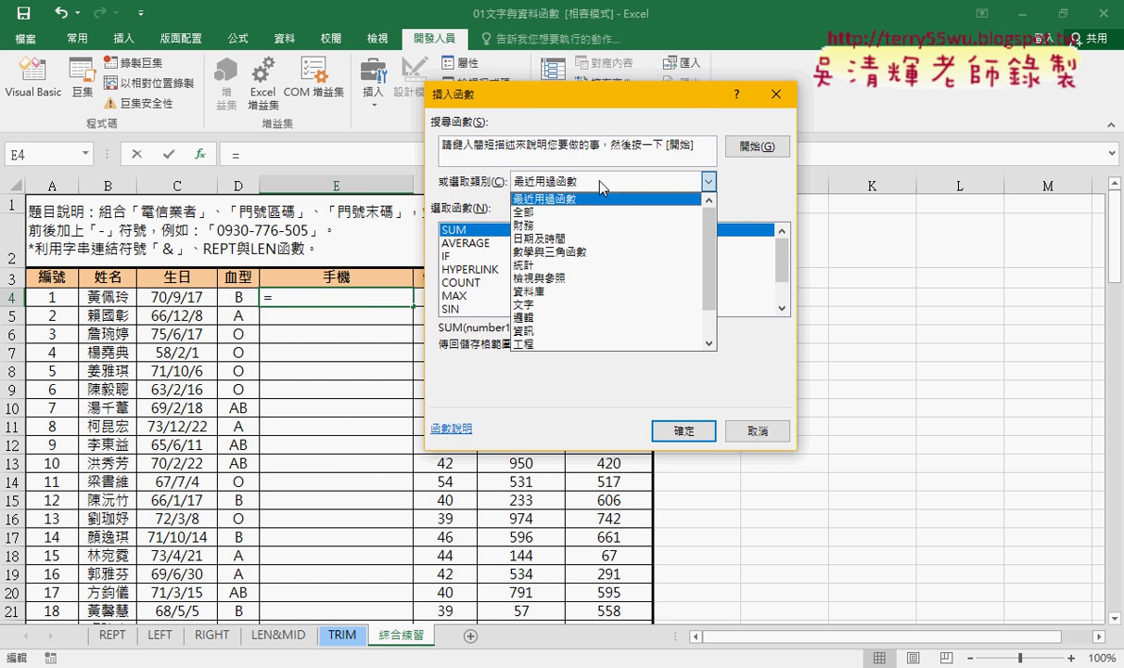
pyautogui.click(587, 307)
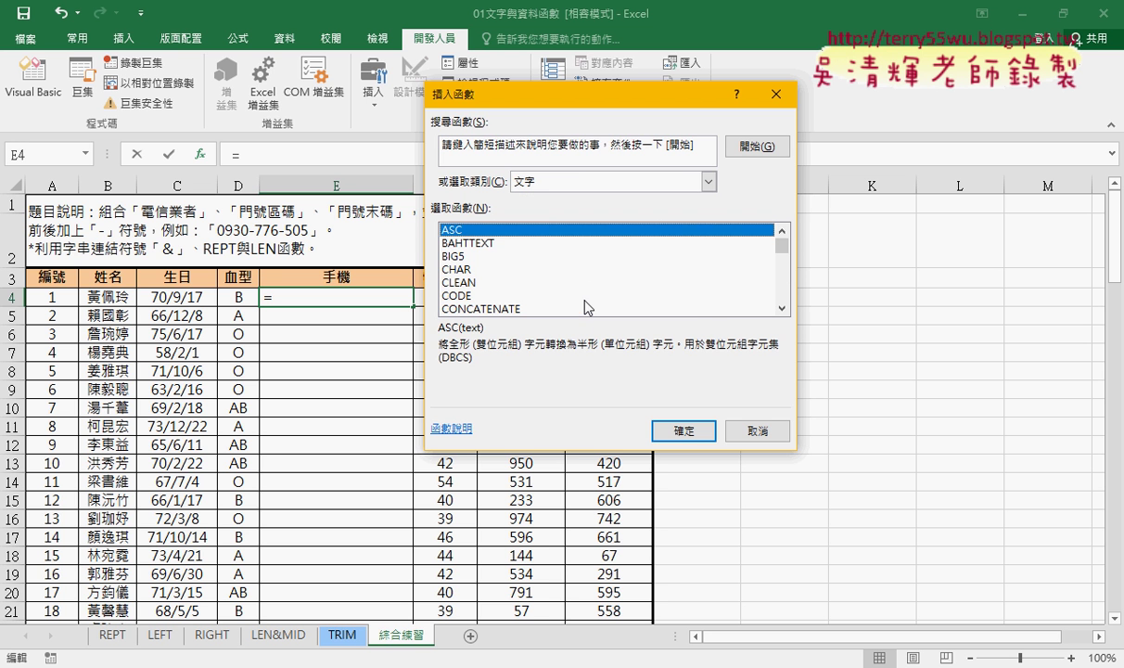
pyautogui.moveTo(785, 243); pyautogui.dragTo(781, 302)
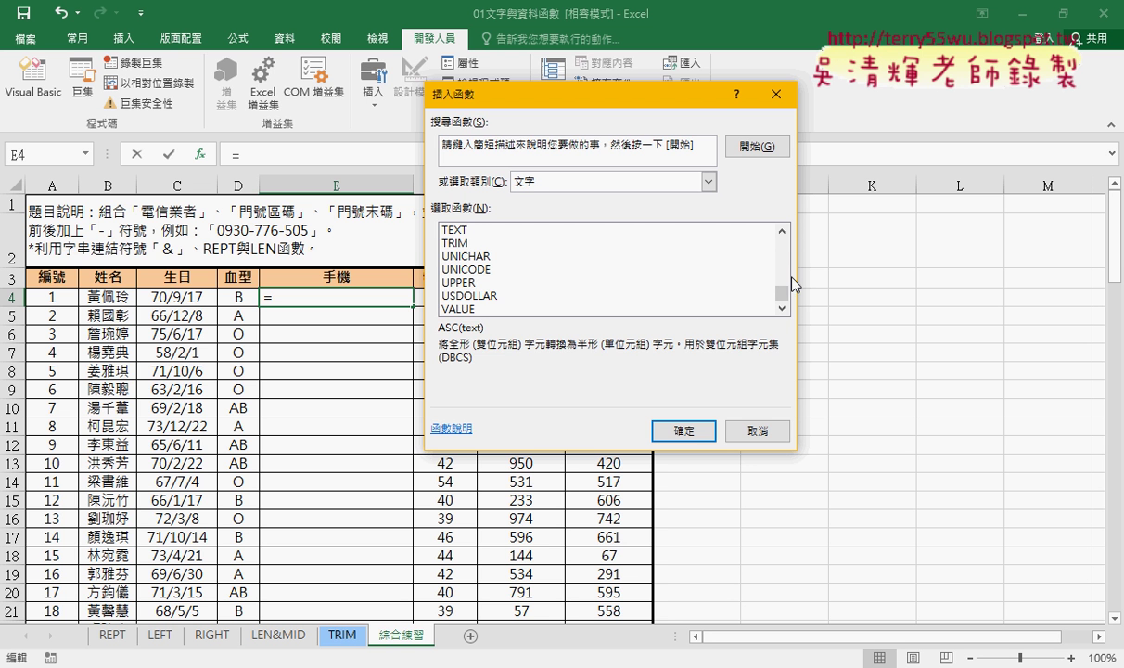
pyautogui.moveTo(782, 293); pyautogui.dragTo(750, 219)
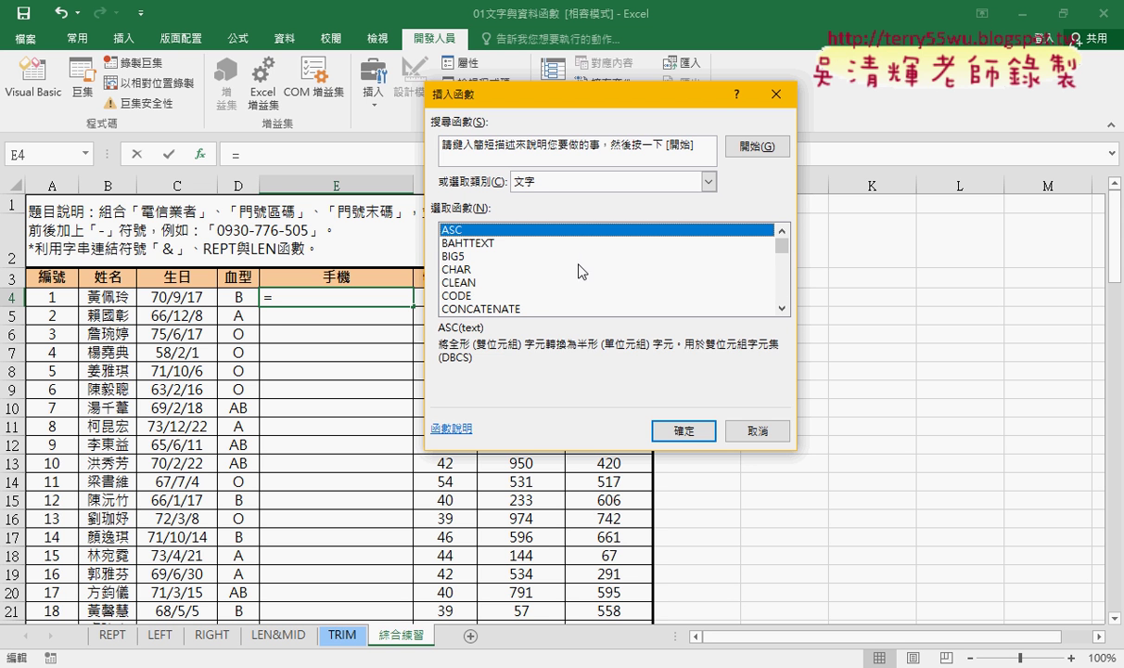
pyautogui.click(506, 256)
pyautogui.click(501, 244)
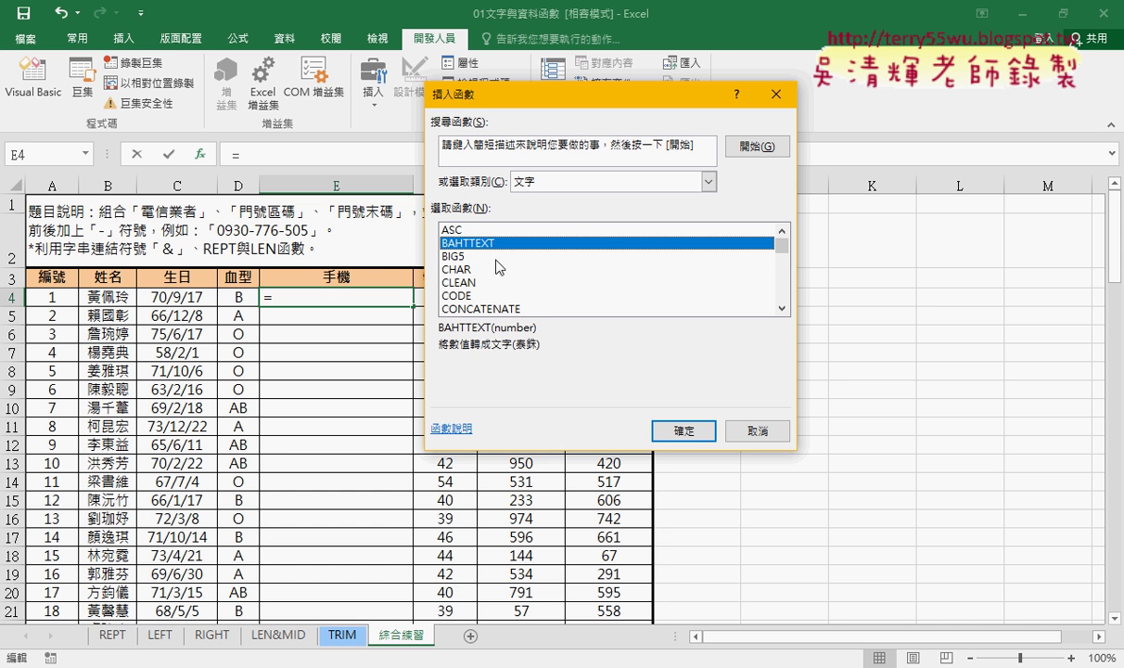
pyautogui.click(498, 256)
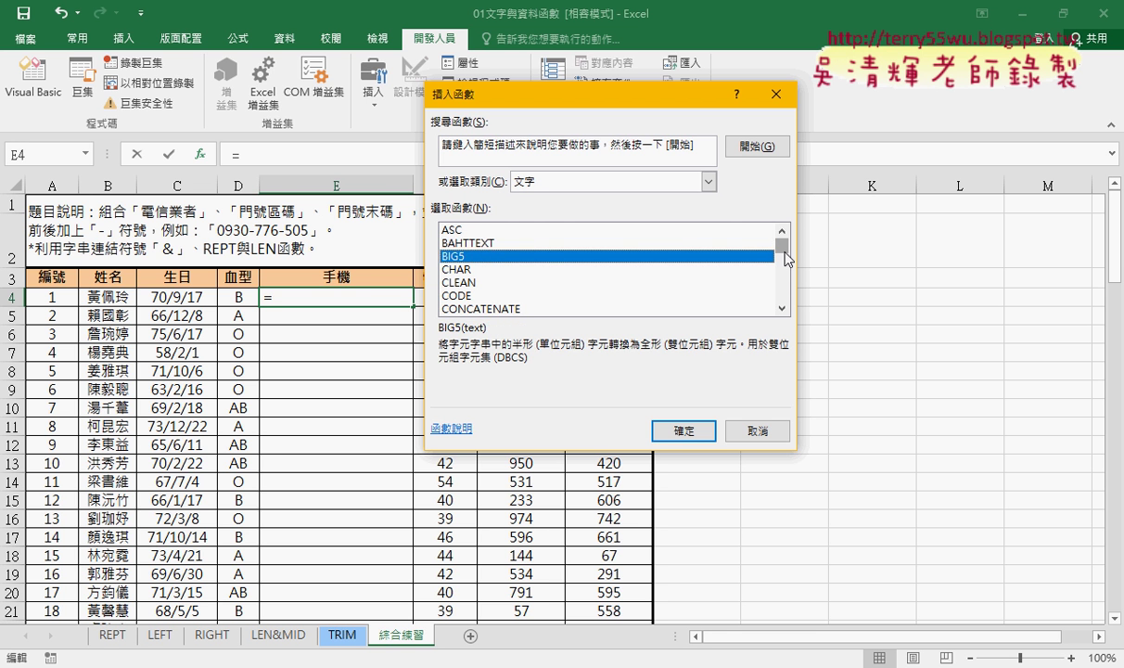
pyautogui.moveTo(782, 246); pyautogui.dragTo(786, 283)
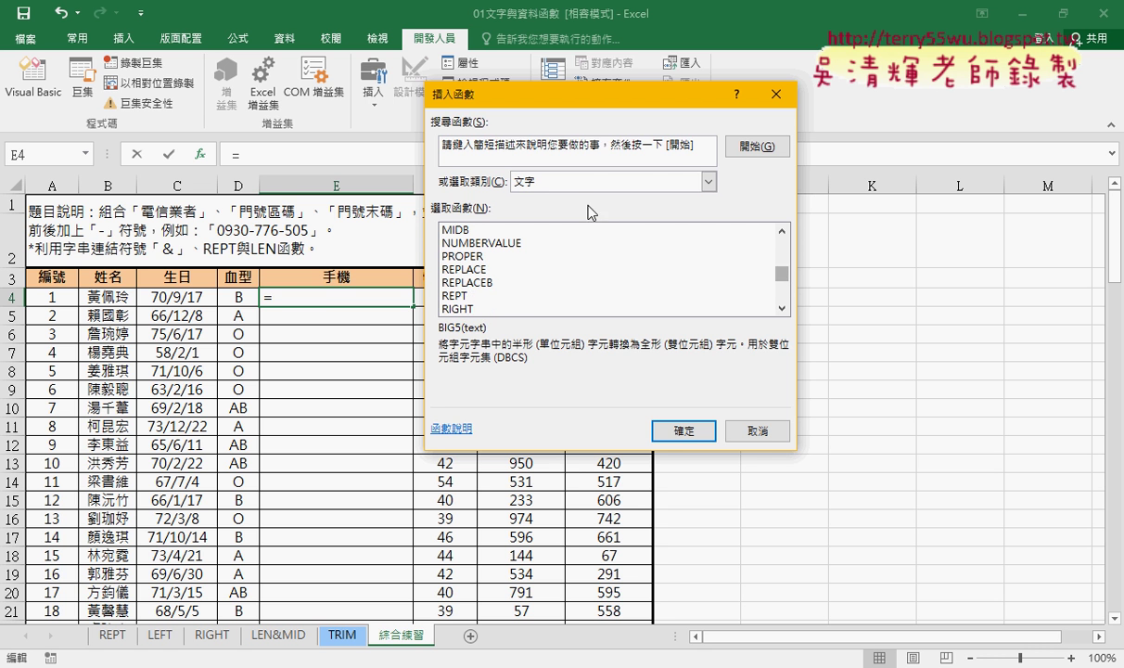
pyautogui.click(462, 296)
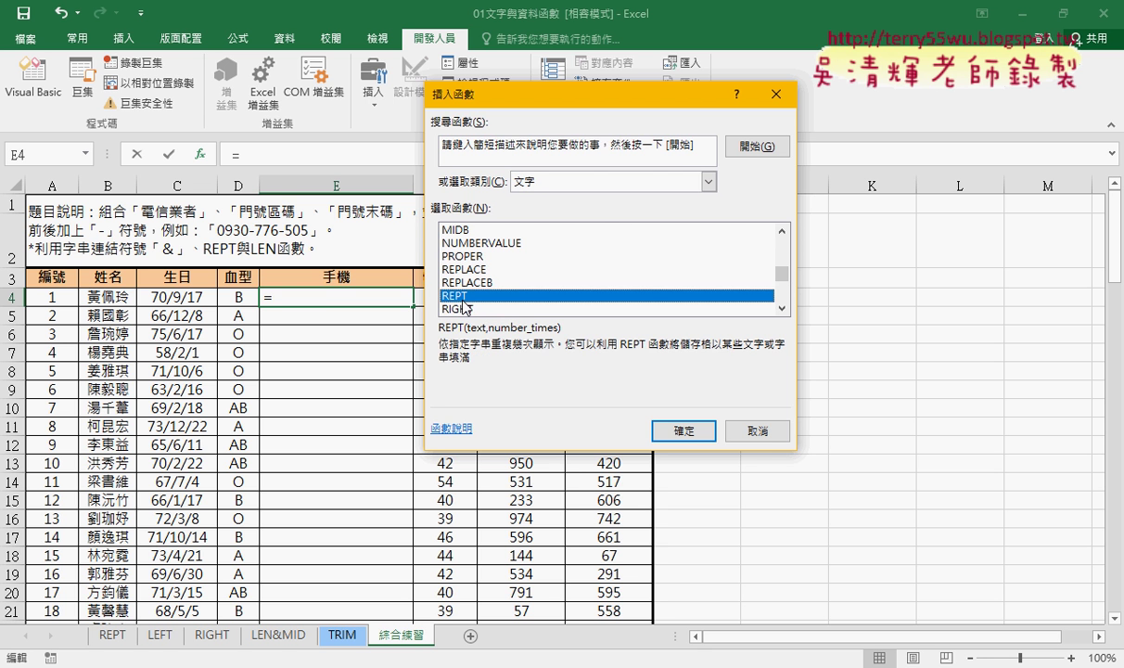
pyautogui.click(759, 432)
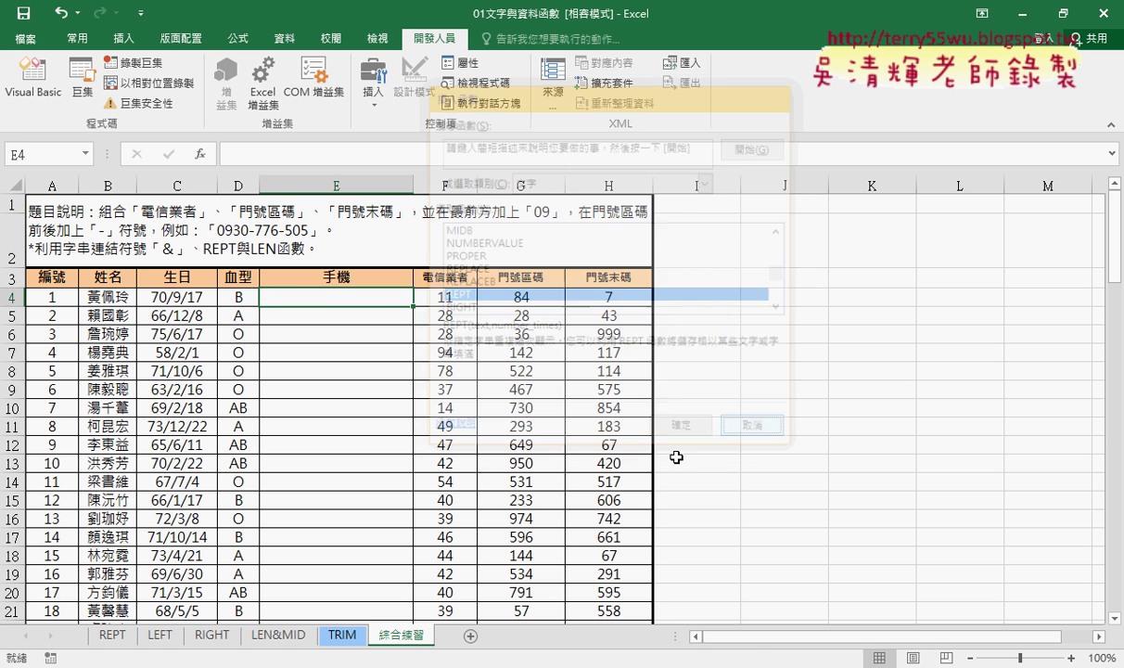
# On the REPT sheet, insert a function into C3 and pick REPT from the 文字 category
pyautogui.click(113, 636)
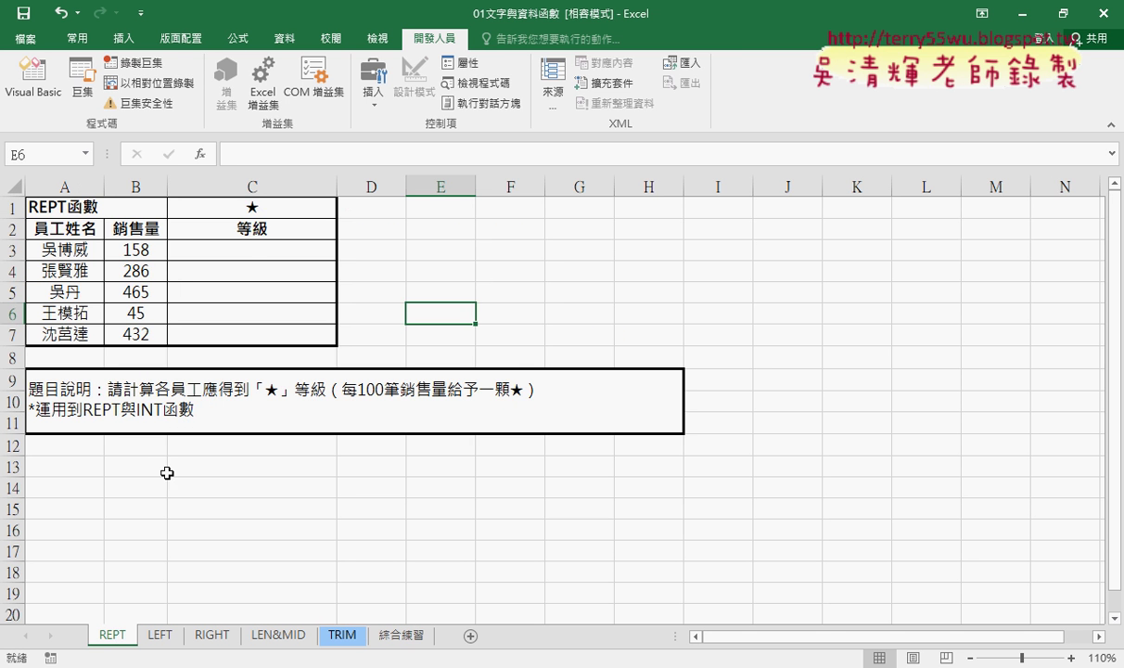
pyautogui.click(243, 250)
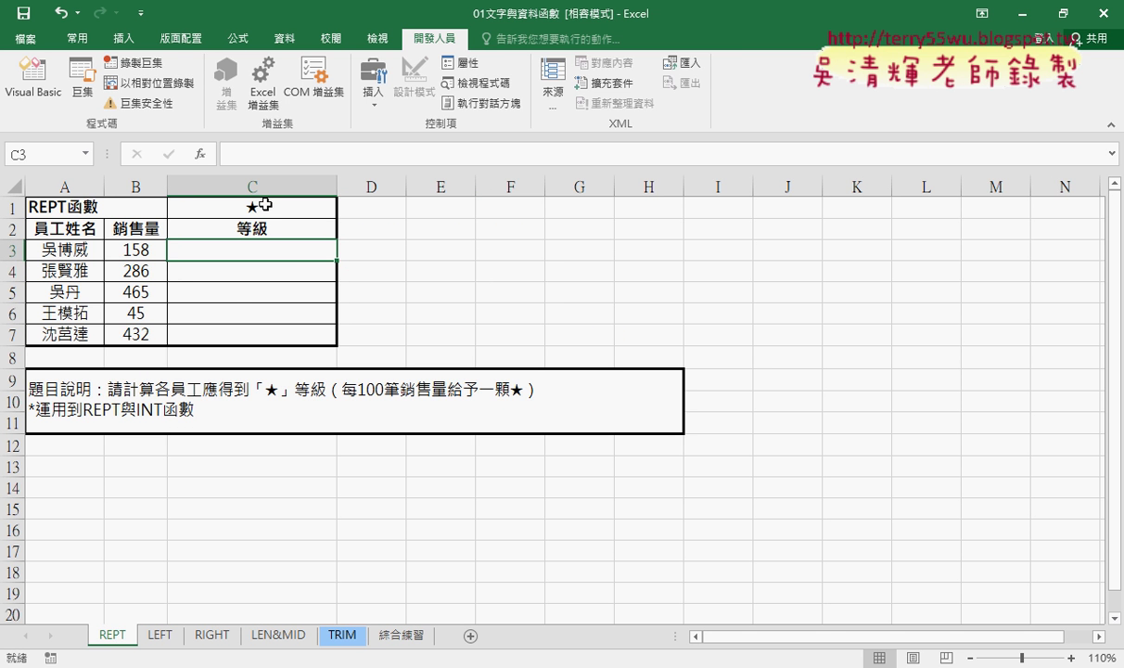
pyautogui.click(200, 154)
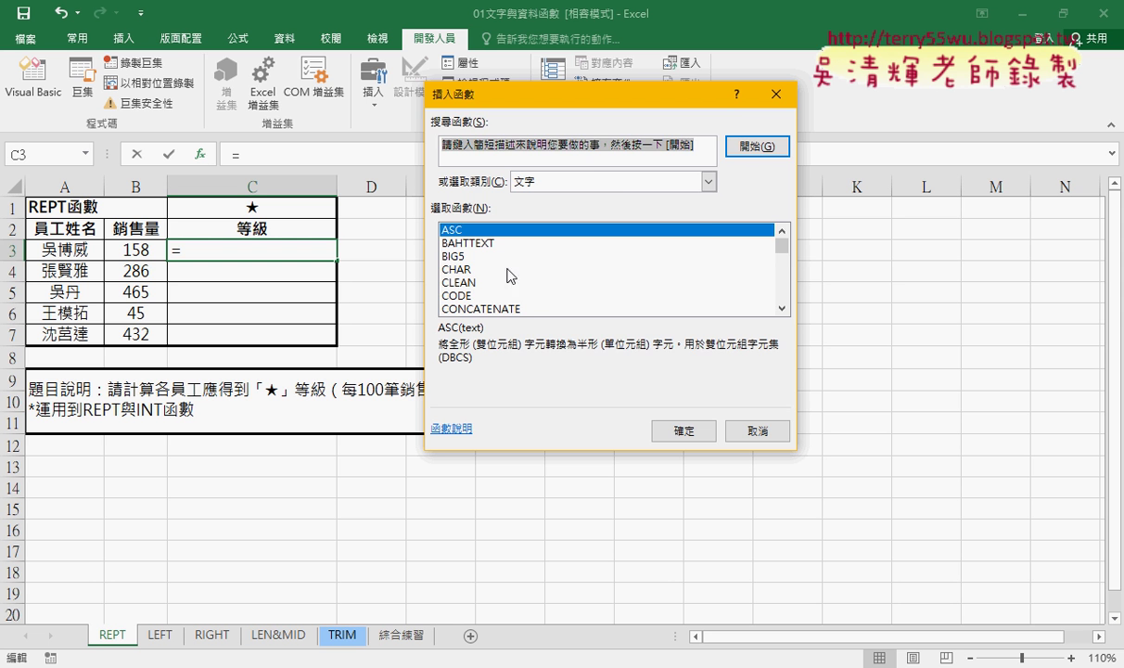
pyautogui.click(619, 182)
pyautogui.click(619, 183)
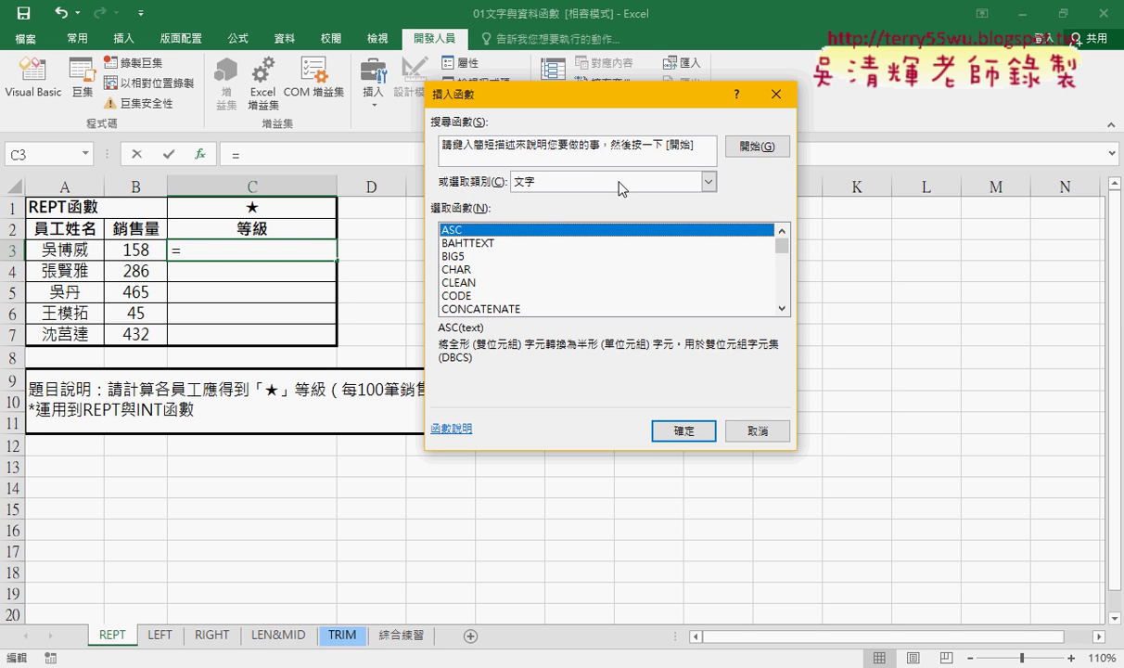
pyautogui.moveTo(782, 247); pyautogui.dragTo(780, 283)
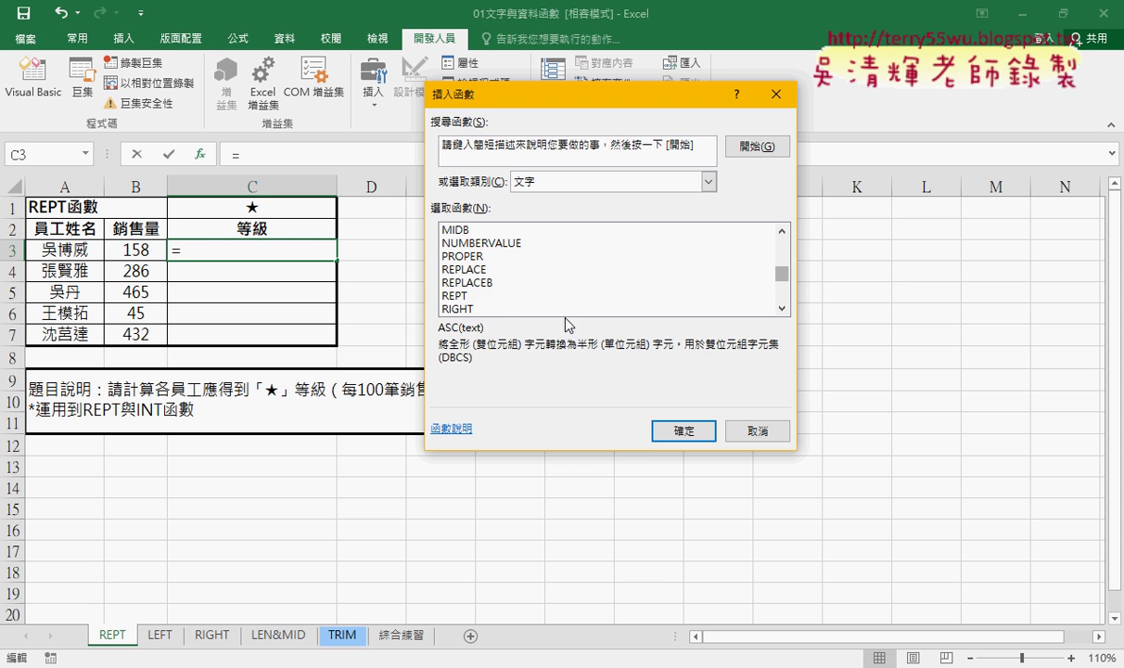
pyautogui.click(467, 294)
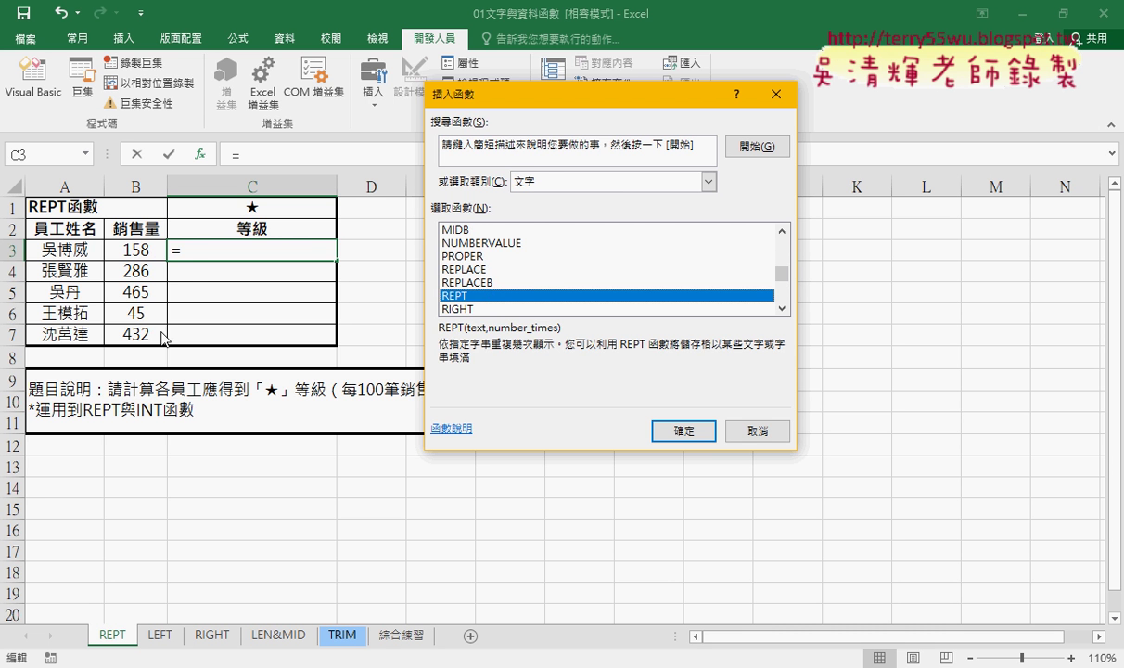
pyautogui.moveTo(519, 97); pyautogui.dragTo(609, 96)
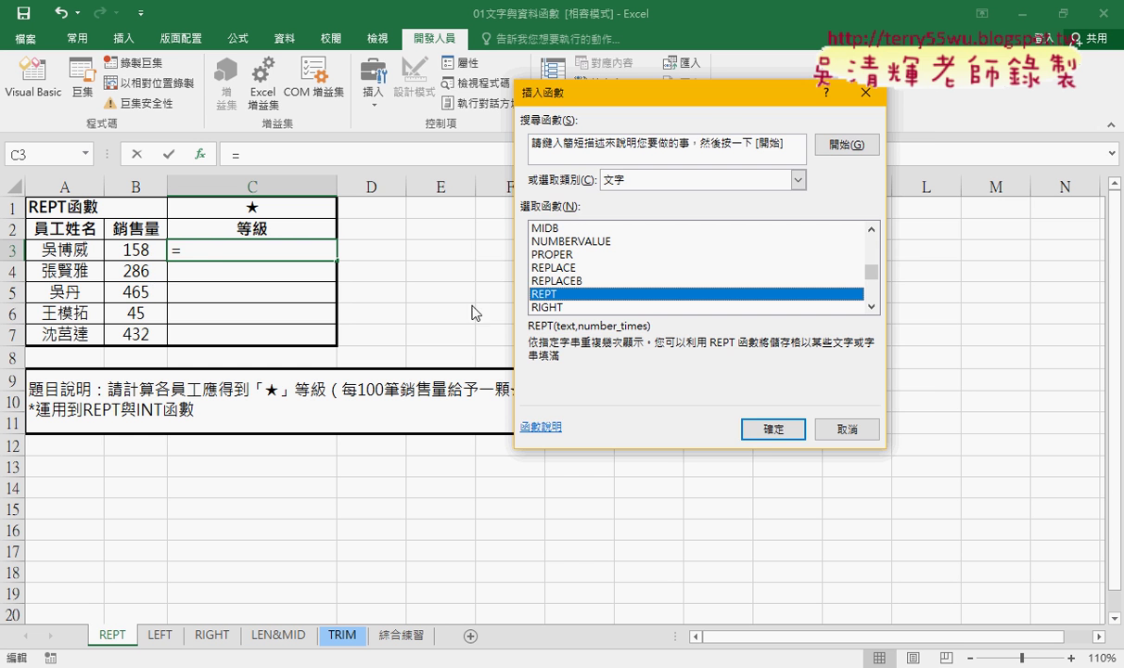
# Confirm REPT, mark up its Text and Number_times arguments in red, then clear the ink
pyautogui.click(771, 429)
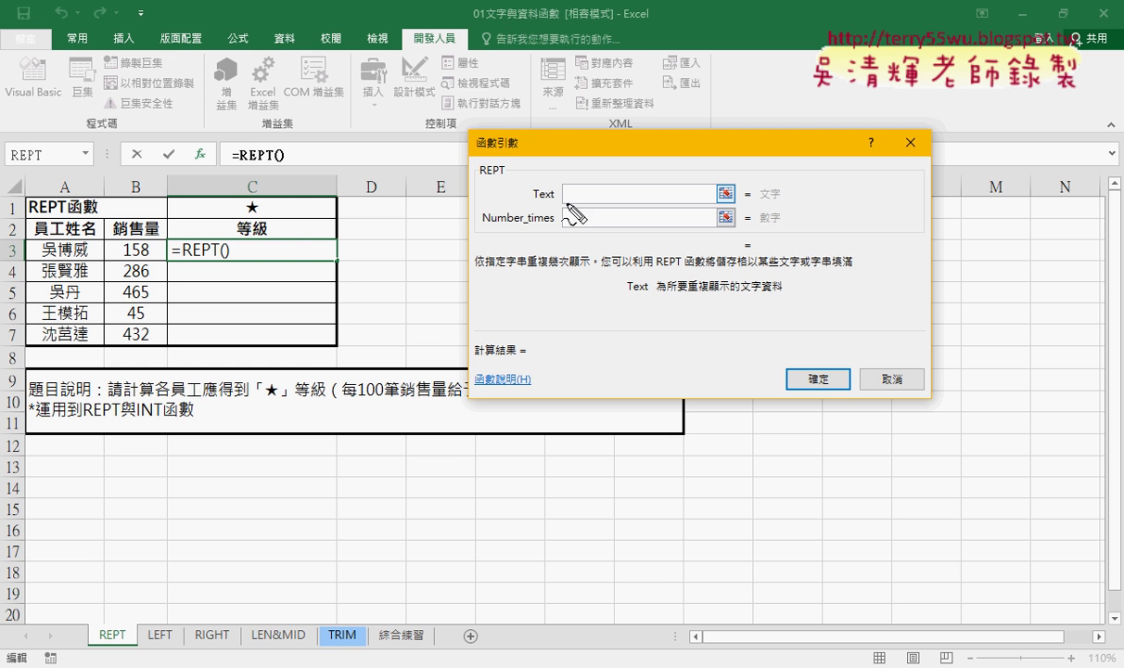
pyautogui.moveTo(501, 150); pyautogui.dragTo(476, 150)
pyautogui.moveTo(555, 201); pyautogui.dragTo(482, 225)
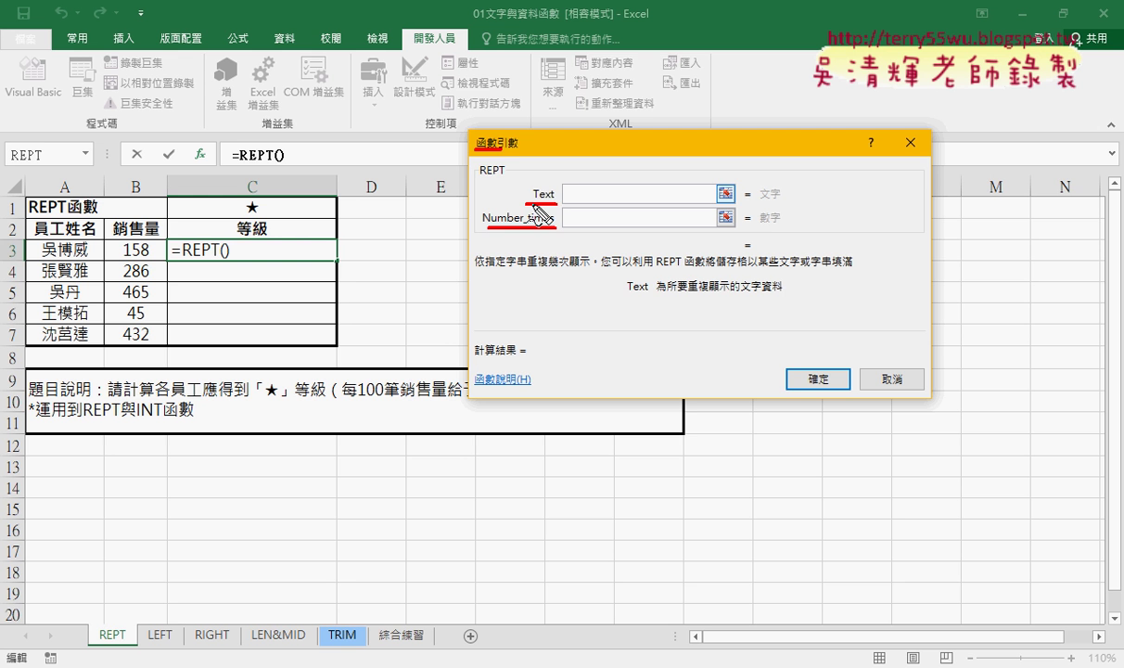
pyautogui.press('Escape')
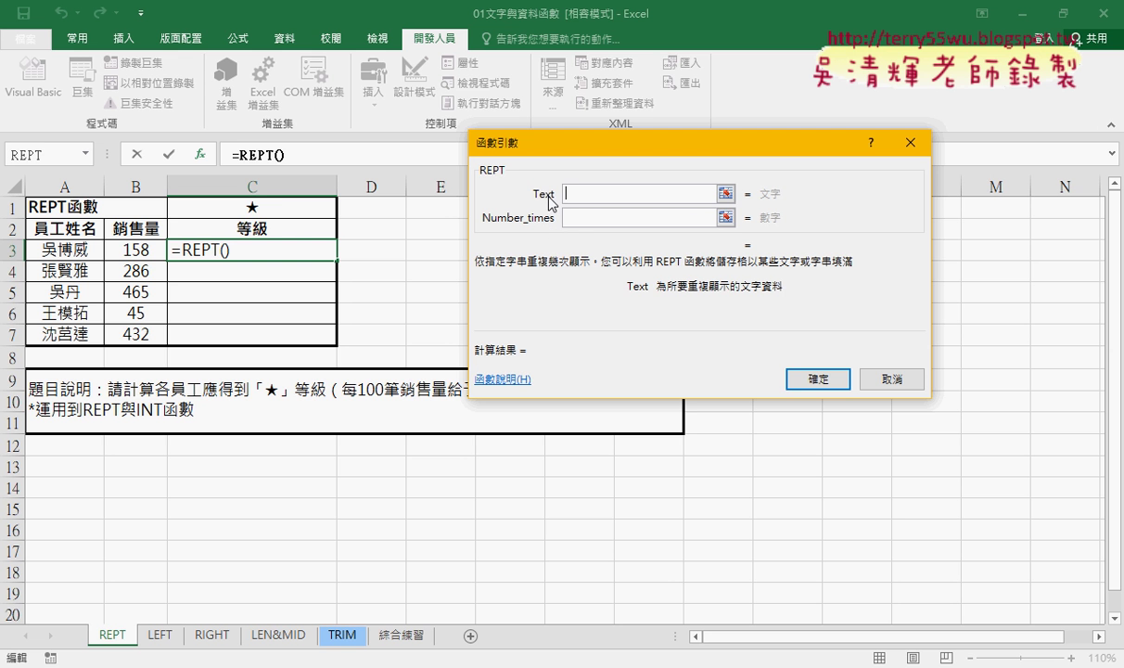
# Set REPT's Text to C1 and Number_times to B3/100
pyautogui.click(246, 204)
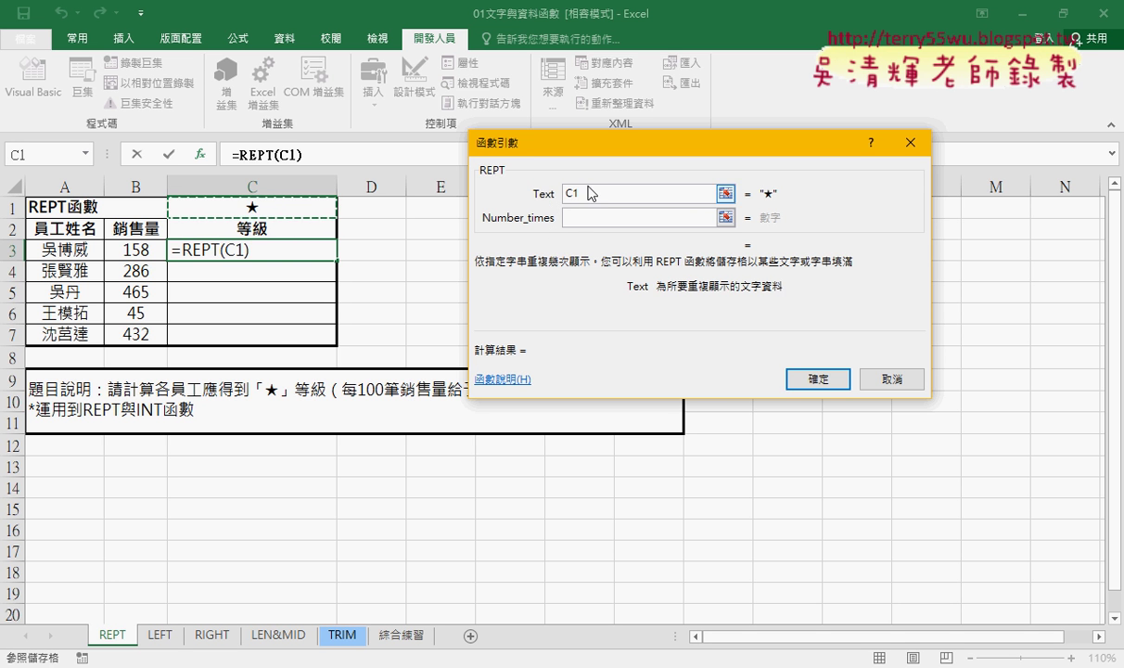
pyautogui.click(576, 223)
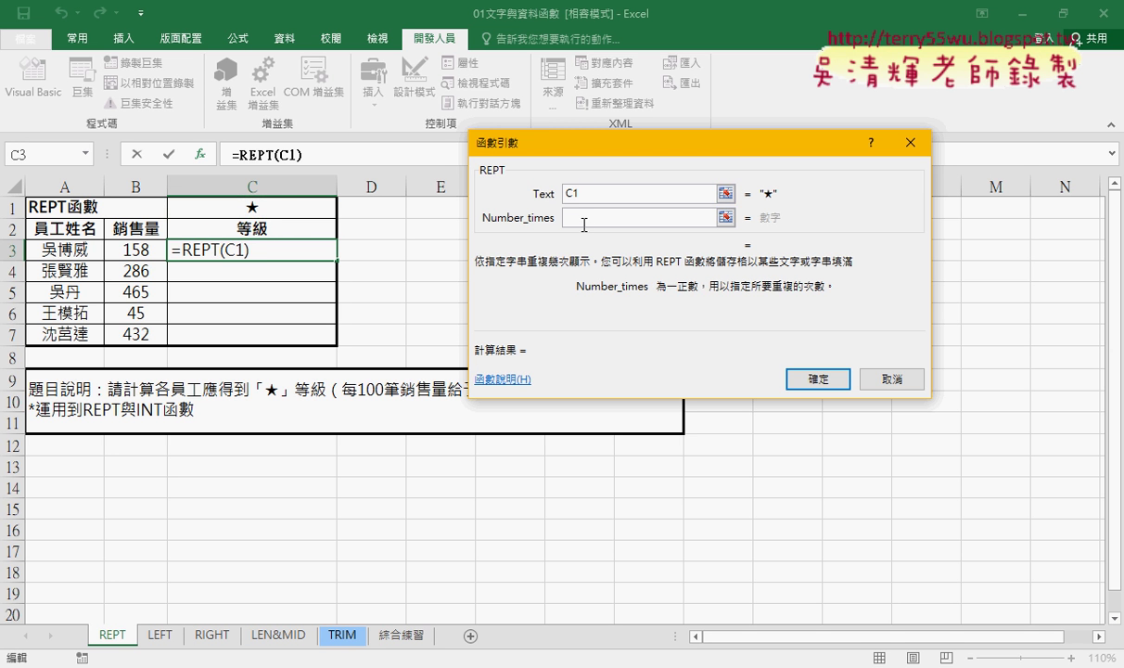
pyautogui.click(136, 251)
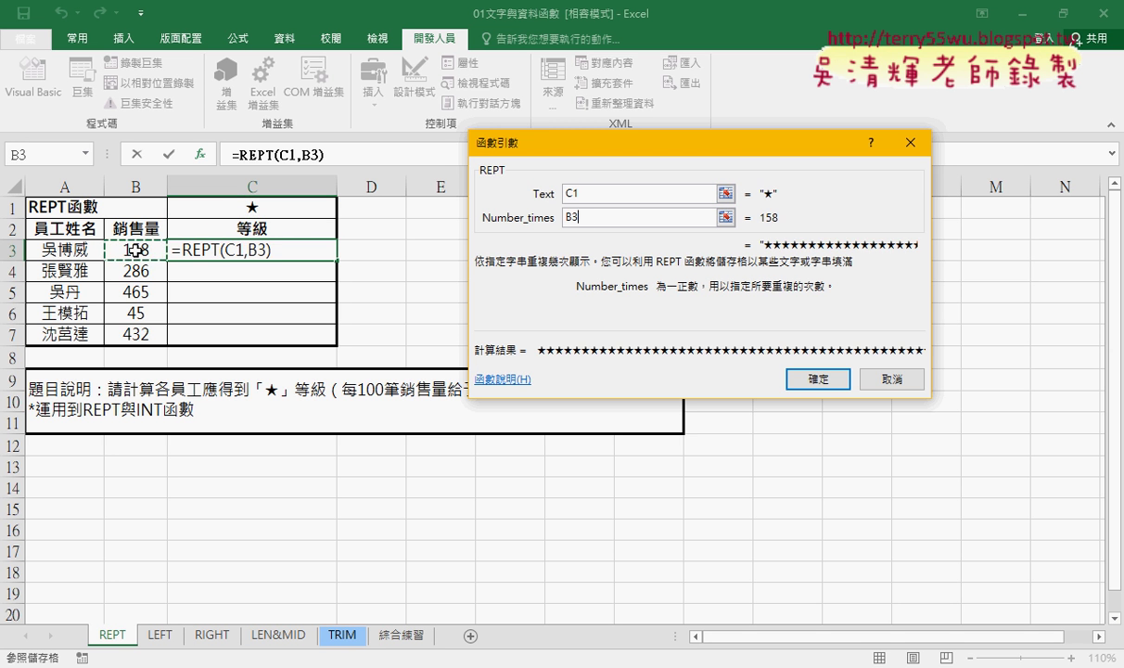
pyautogui.write('/1')
pyautogui.write('00')
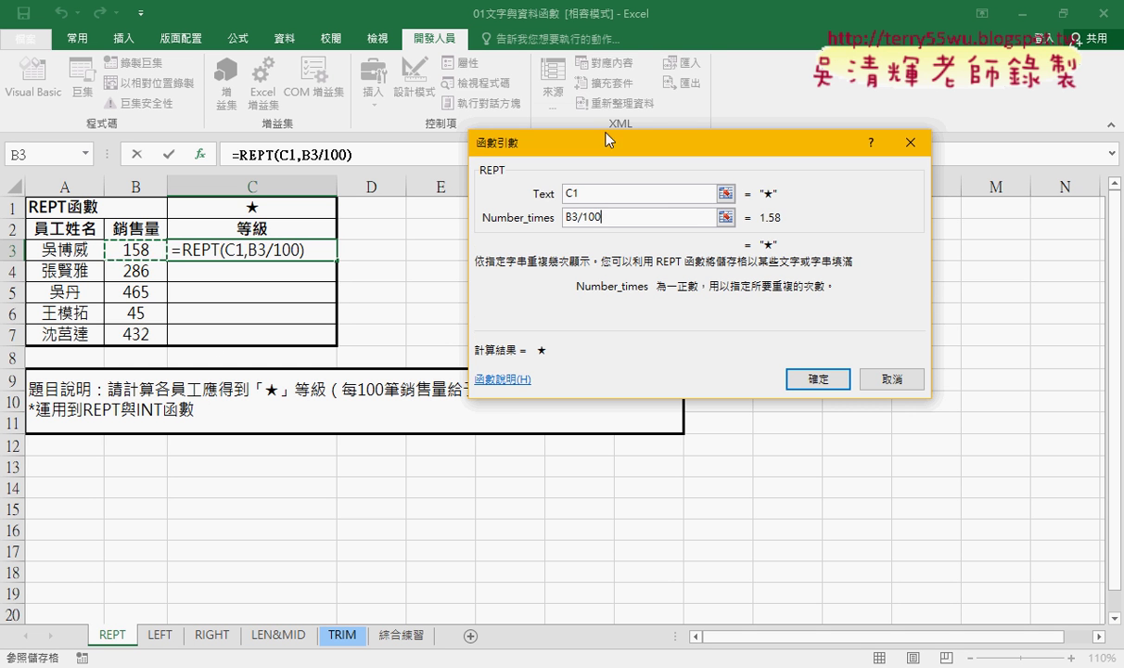
pyautogui.moveTo(606, 149); pyautogui.dragTo(607, 96)
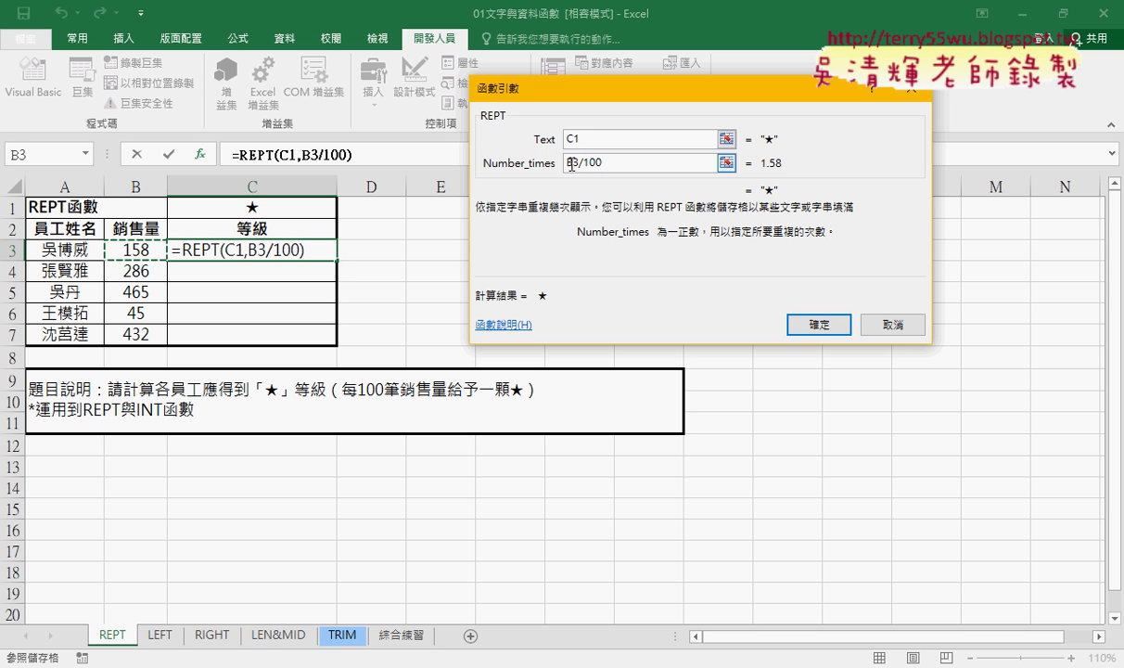
# Wrap Number_times as int(B3/100) and confirm the C3 REPT formula
pyautogui.moveTo(568, 163); pyautogui.dragTo(602, 164)
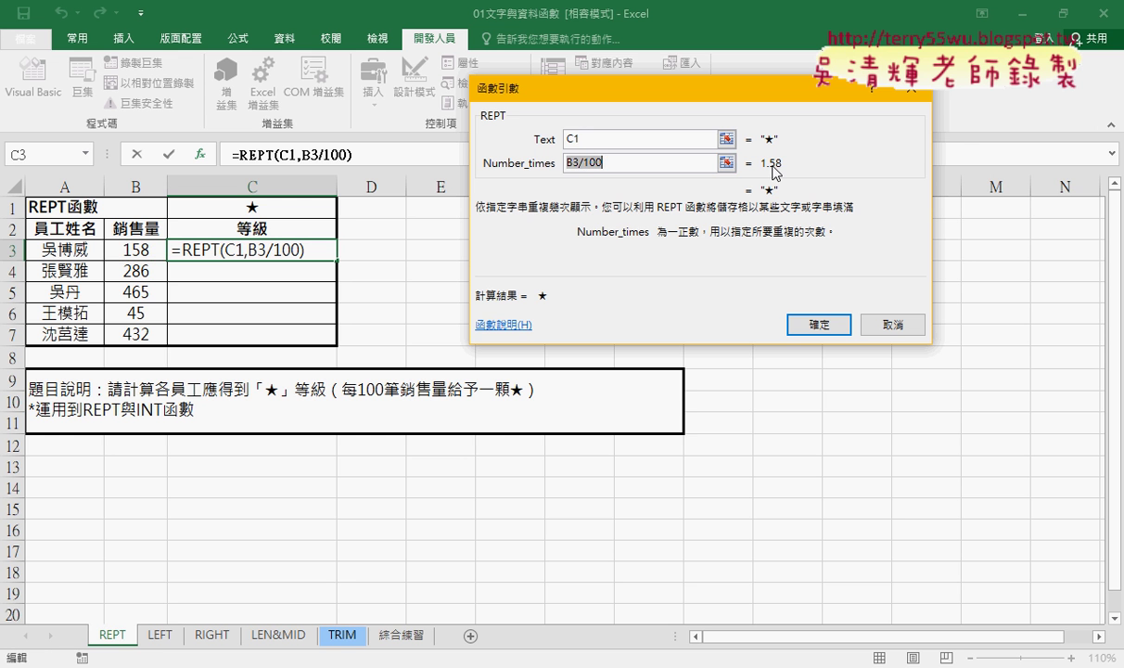
pyautogui.press('Home')
pyautogui.press('Right')
pyautogui.press('Left')
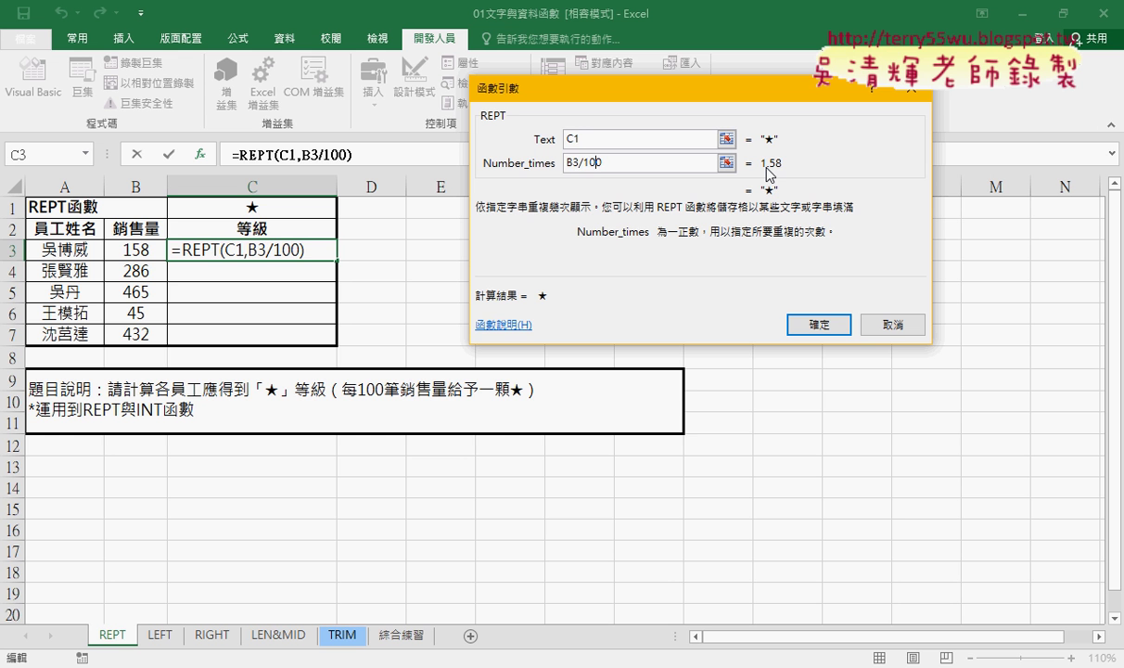
pyautogui.press('Left')
pyautogui.write('ㄛ')
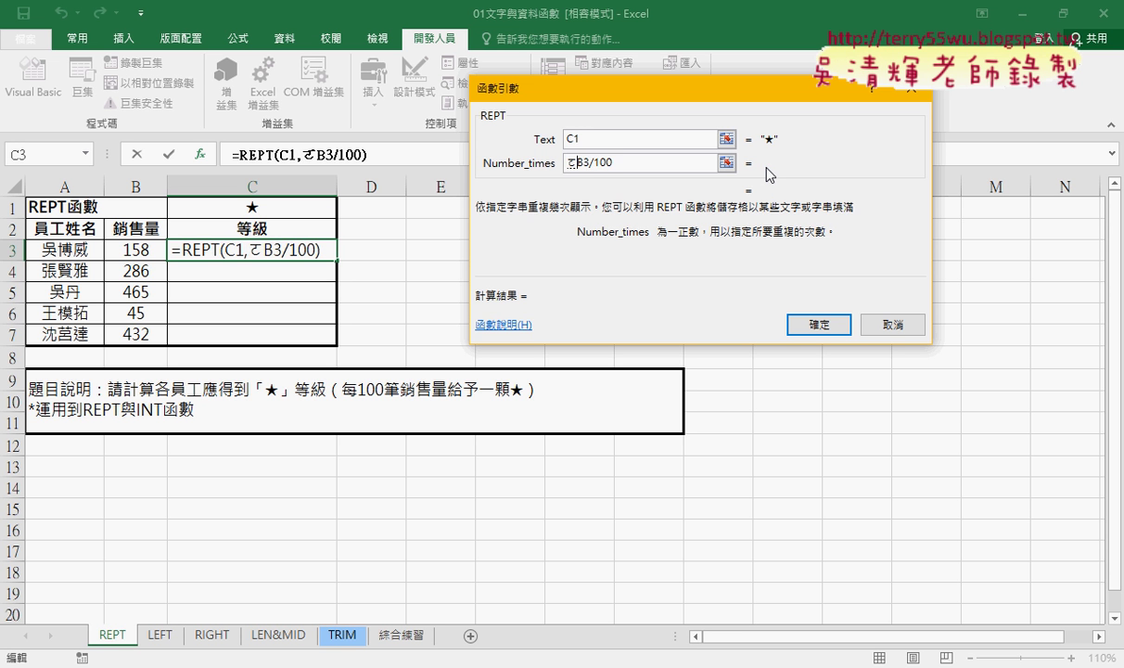
pyautogui.press('BackSpace')
pyautogui.write('int')
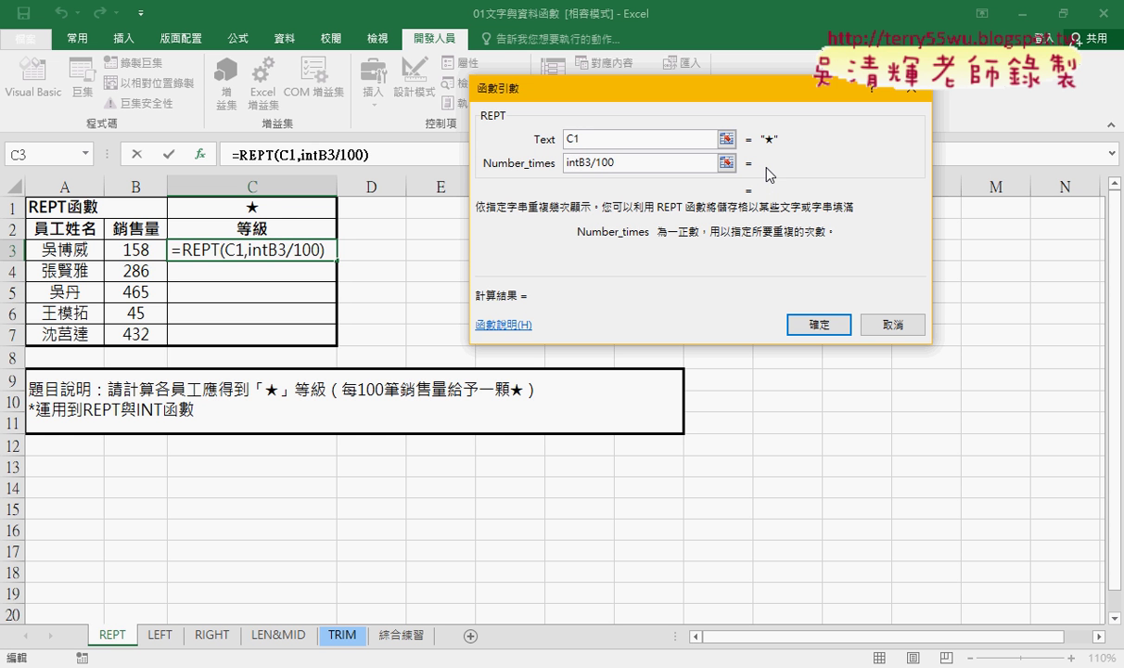
pyautogui.write('(')
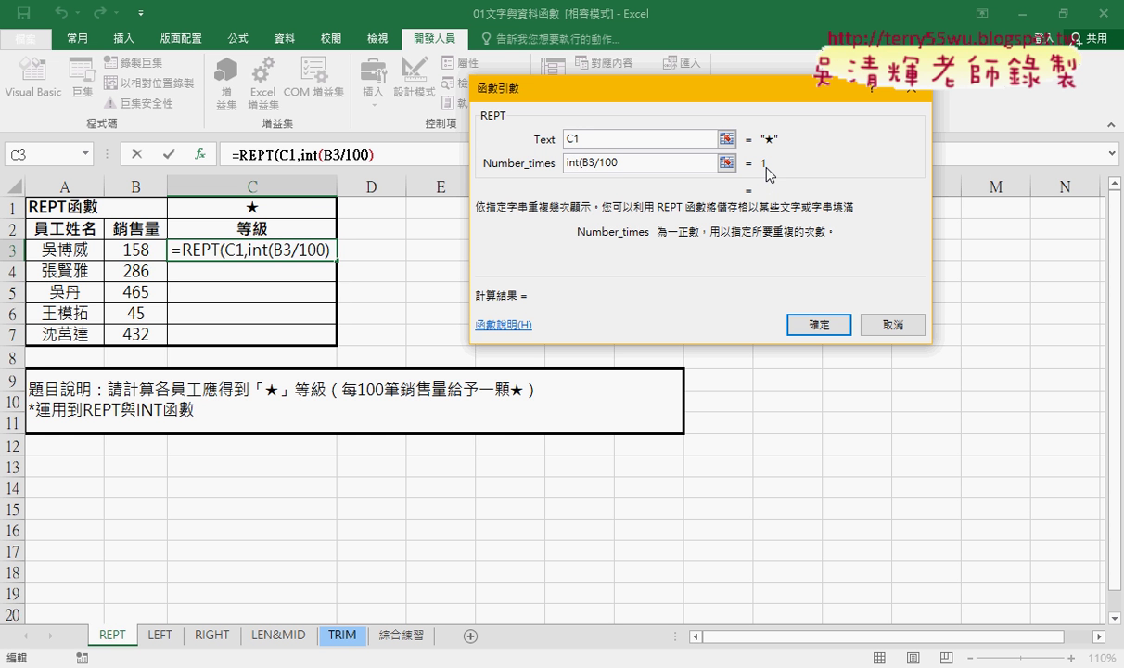
pyautogui.press('End')
pyautogui.write(')')
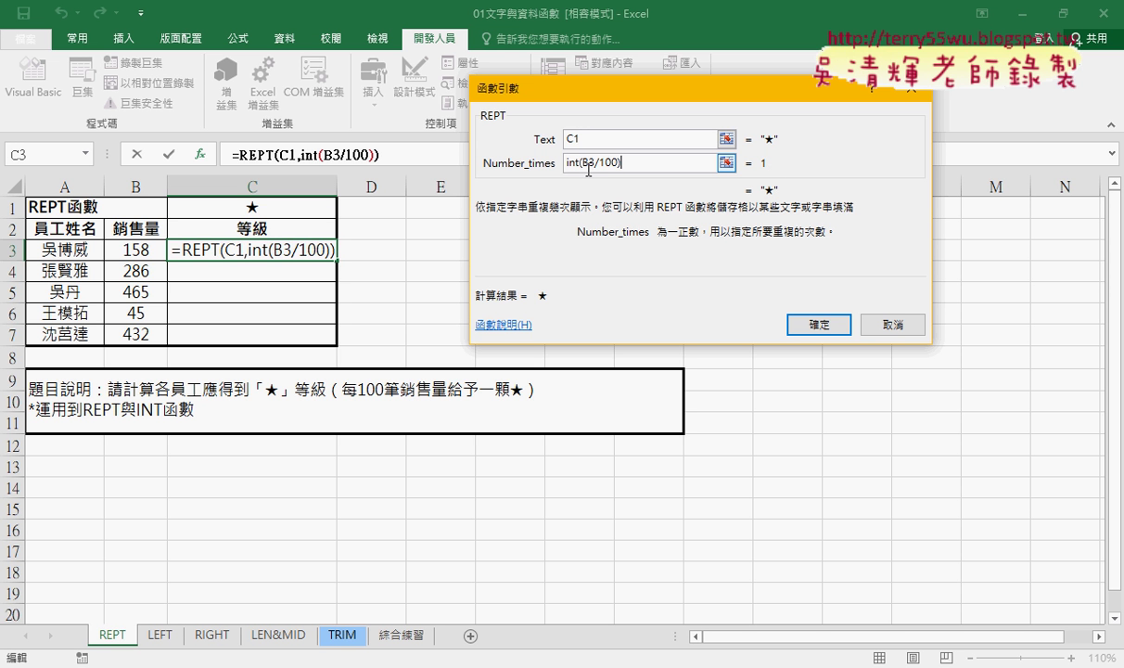
pyautogui.moveTo(582, 164); pyautogui.dragTo(526, 165)
pyautogui.click(813, 321)
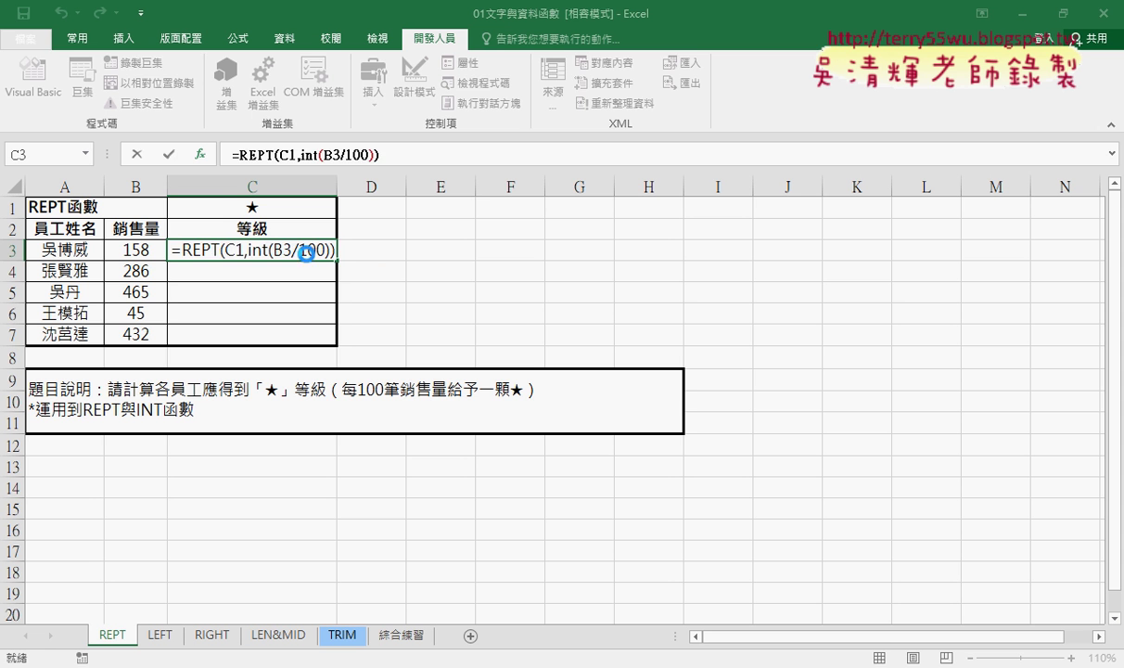
# Fill C3's star formula down to C7, which gives 等級等級 in C4 and 16 stars in C7
pyautogui.moveTo(332, 271); pyautogui.dragTo(341, 349)
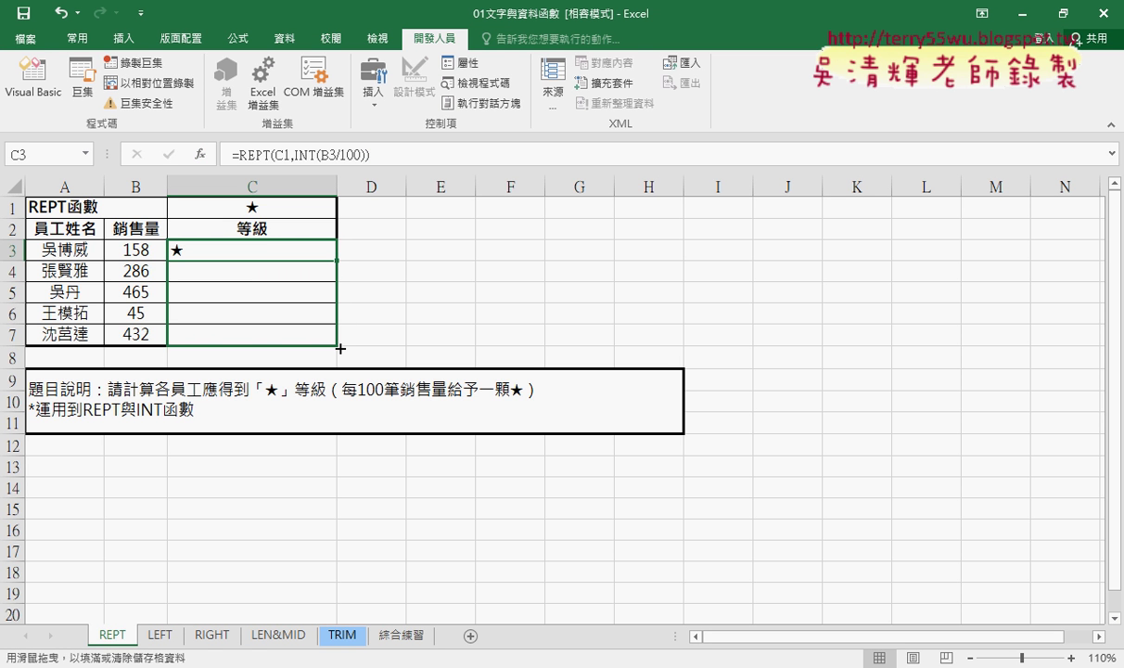
pyautogui.moveTo(341, 349); pyautogui.dragTo(340, 349)
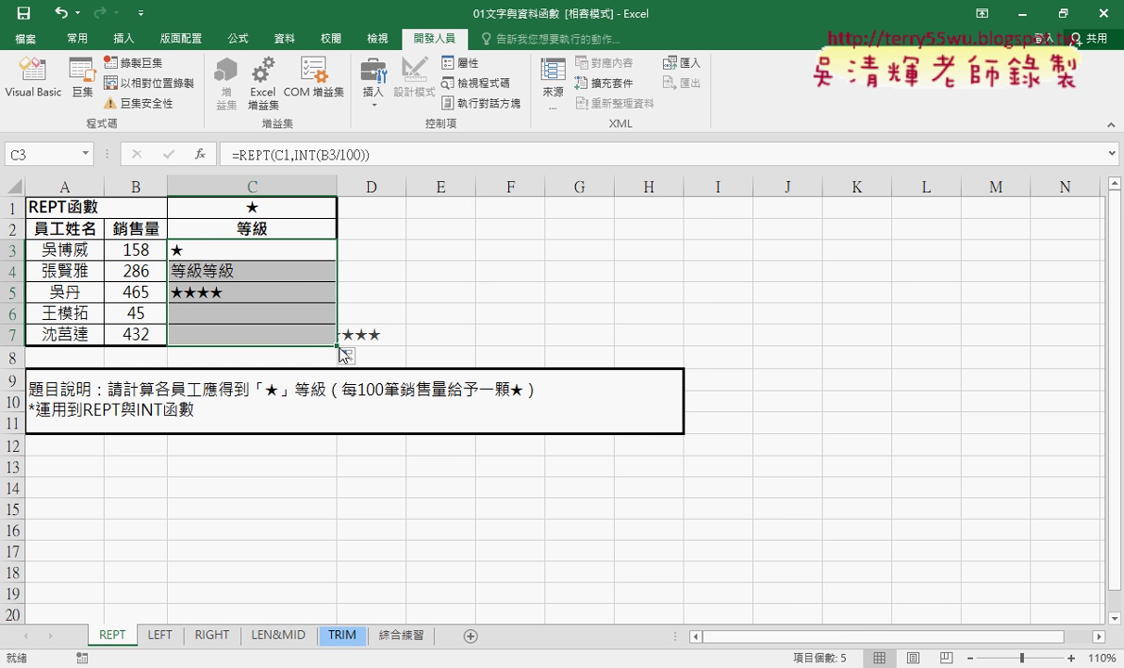
pyautogui.click(253, 249)
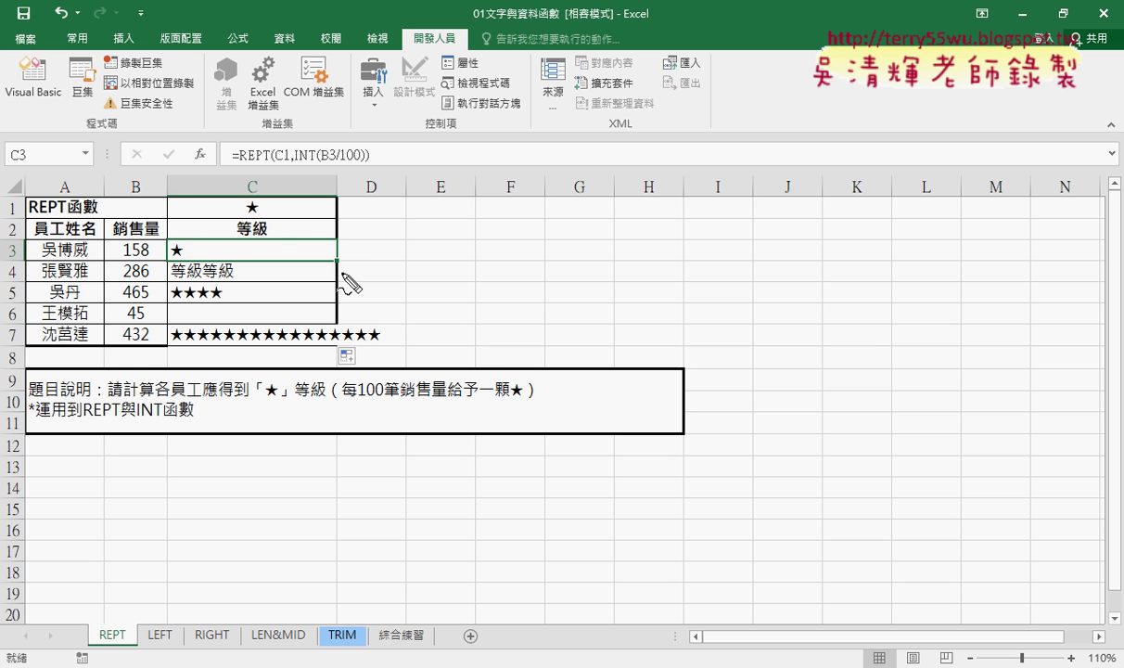
# Pen-annotate C3's fill handle, the C1 reference and the sideways fill direction, then erase the marks
pyautogui.moveTo(336, 246)
pyautogui.mouseDown()
pyautogui.moveTo(348, 270)
pyautogui.moveTo(332, 334)
pyautogui.moveTo(358, 309)
pyautogui.mouseUp()
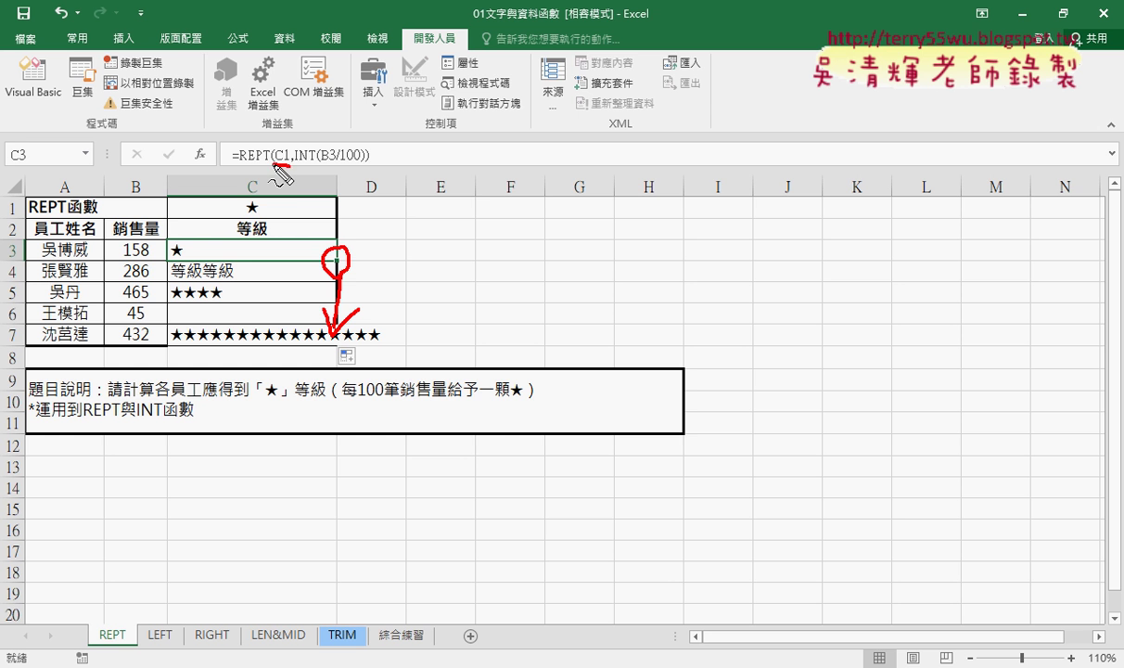
pyautogui.moveTo(273, 165); pyautogui.dragTo(286, 167)
pyautogui.moveTo(345, 261)
pyautogui.mouseDown()
pyautogui.moveTo(453, 261)
pyautogui.moveTo(450, 277)
pyautogui.mouseUp()
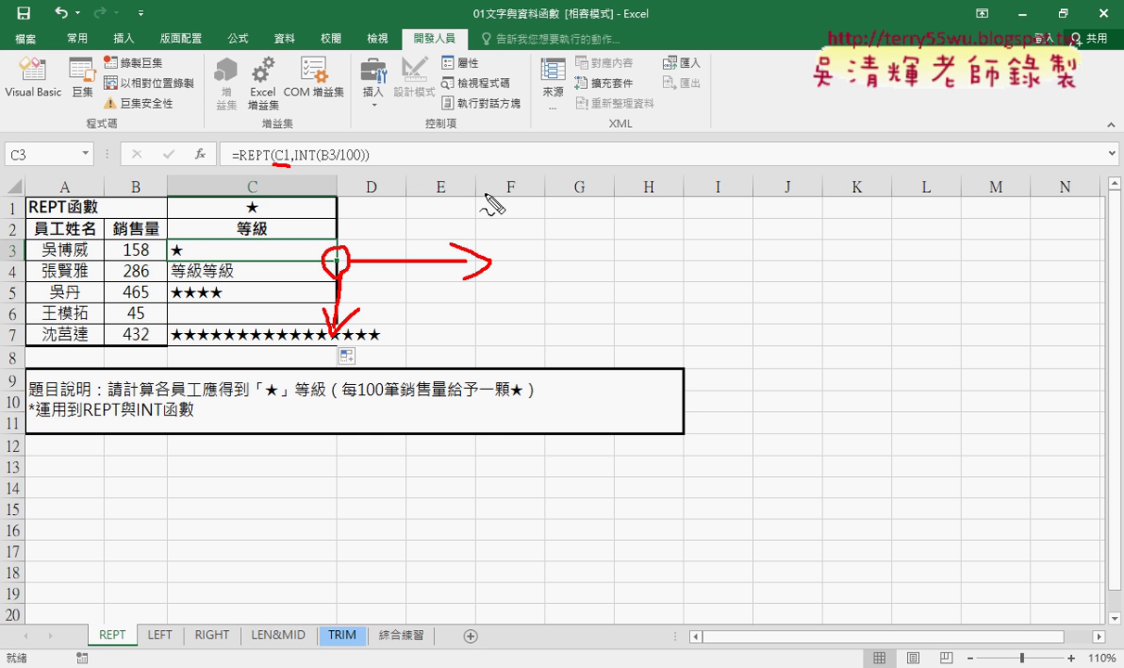
pyautogui.press('Escape')
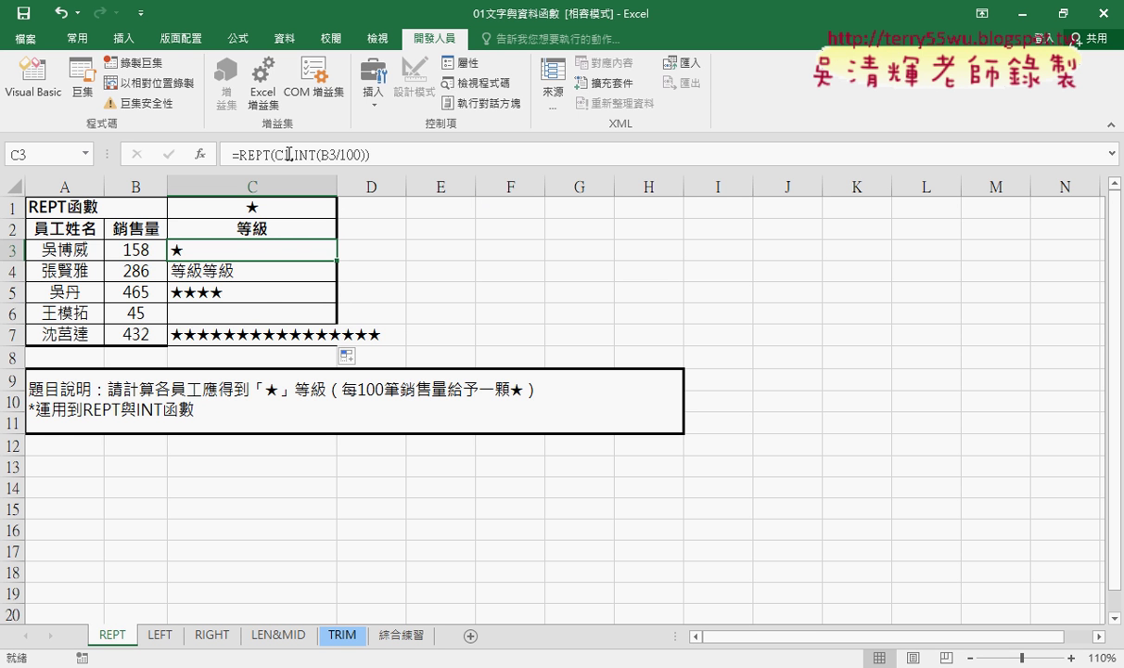
# Check the shifted formulas copied into C4 and C5, then return to C3
pyautogui.click(265, 270)
pyautogui.click(297, 291)
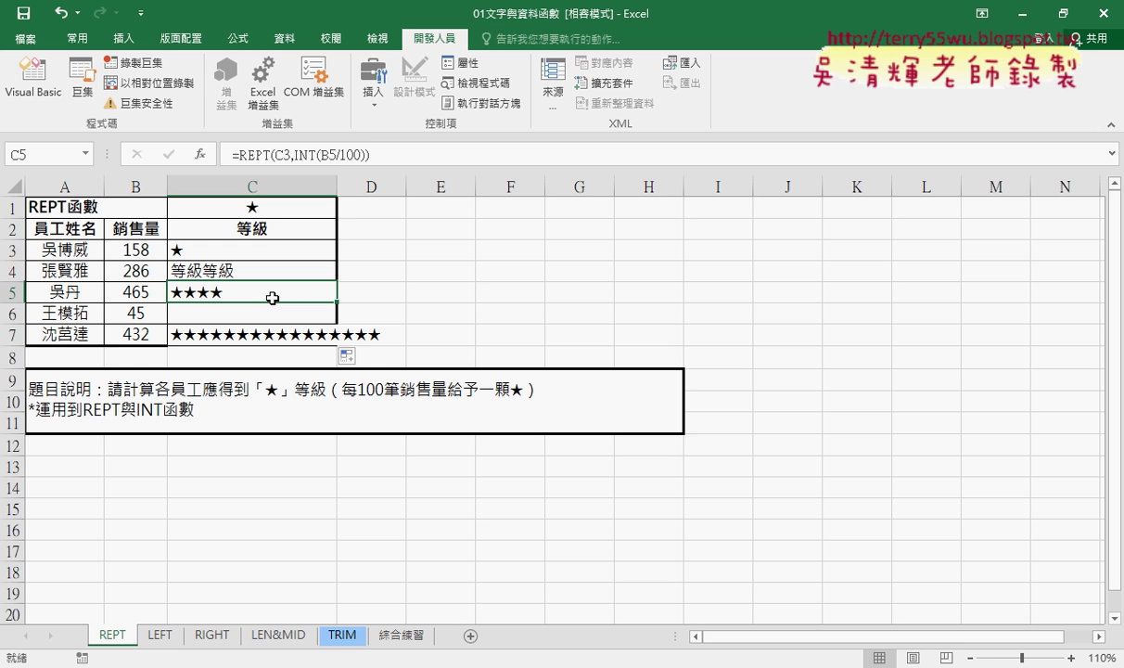
pyautogui.click(302, 250)
# Change C3 to =REPT(C$1,INT(B3/100)) and refill C3:C7 to show ★, ★★, ★★★★, blank, ★★★★
pyautogui.click(284, 154)
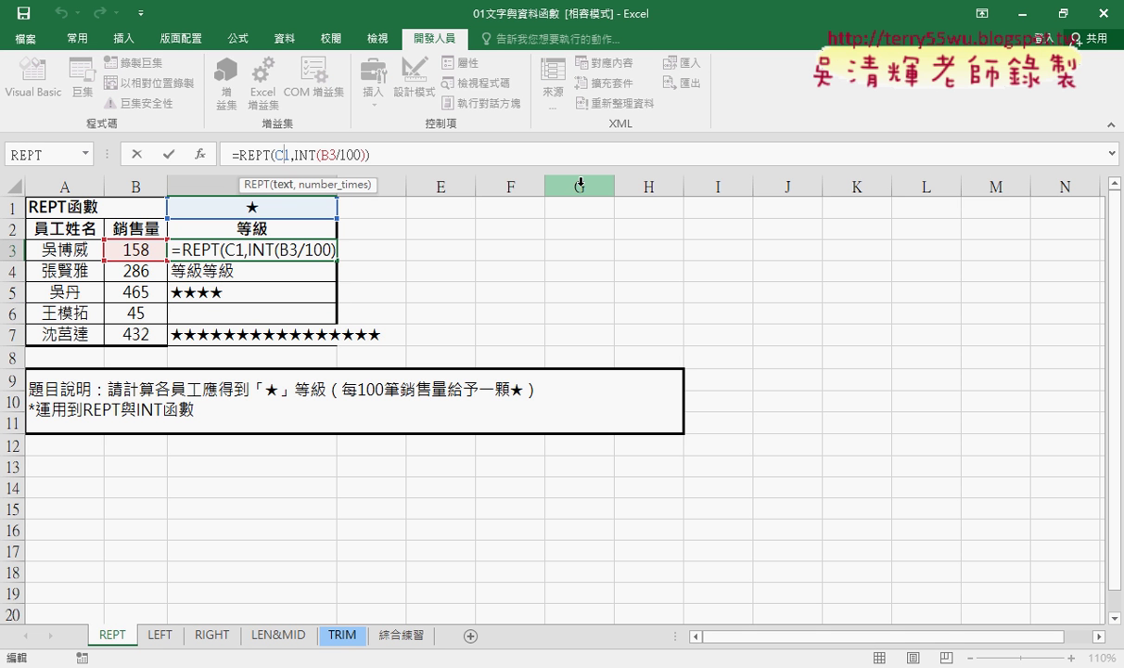
pyautogui.write('$')
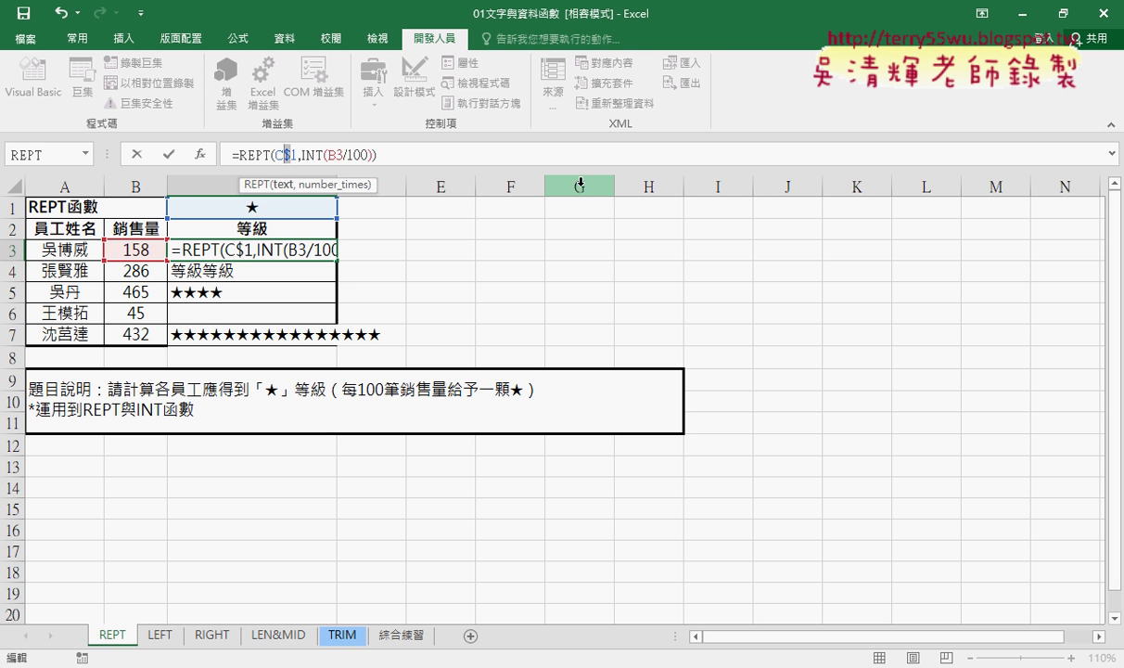
pyautogui.click(170, 158)
pyautogui.moveTo(337, 261); pyautogui.dragTo(338, 344)
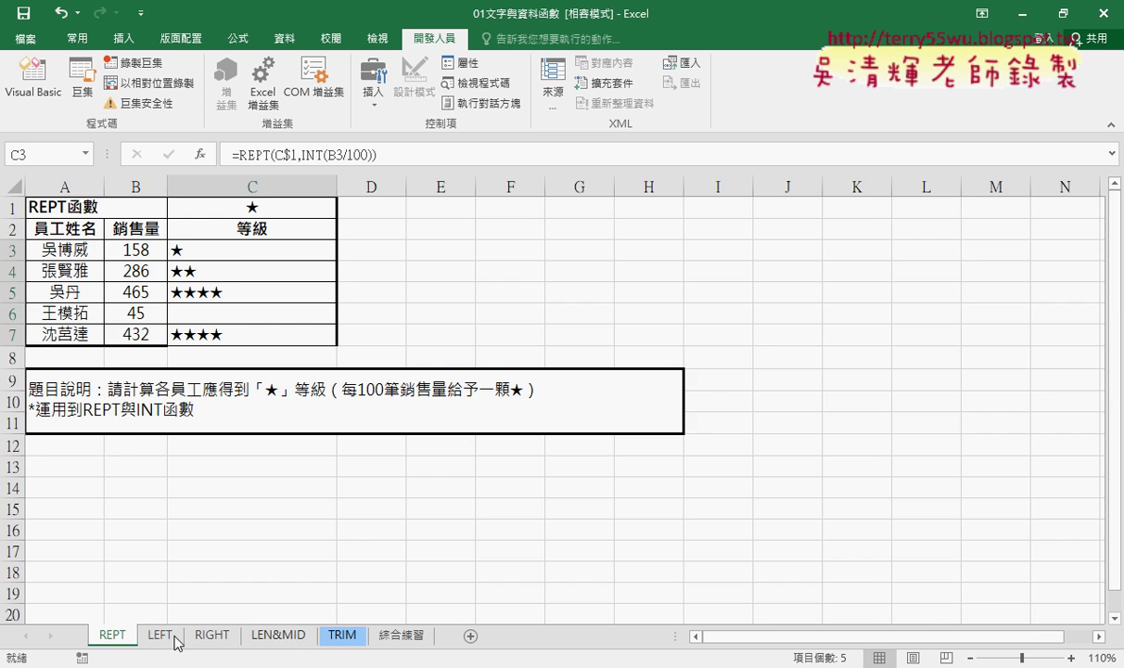
# Browse the LEFT and RIGHT sheets, land on 綜合練習, then switch back to the browser
pyautogui.click(174, 638)
pyautogui.click(213, 638)
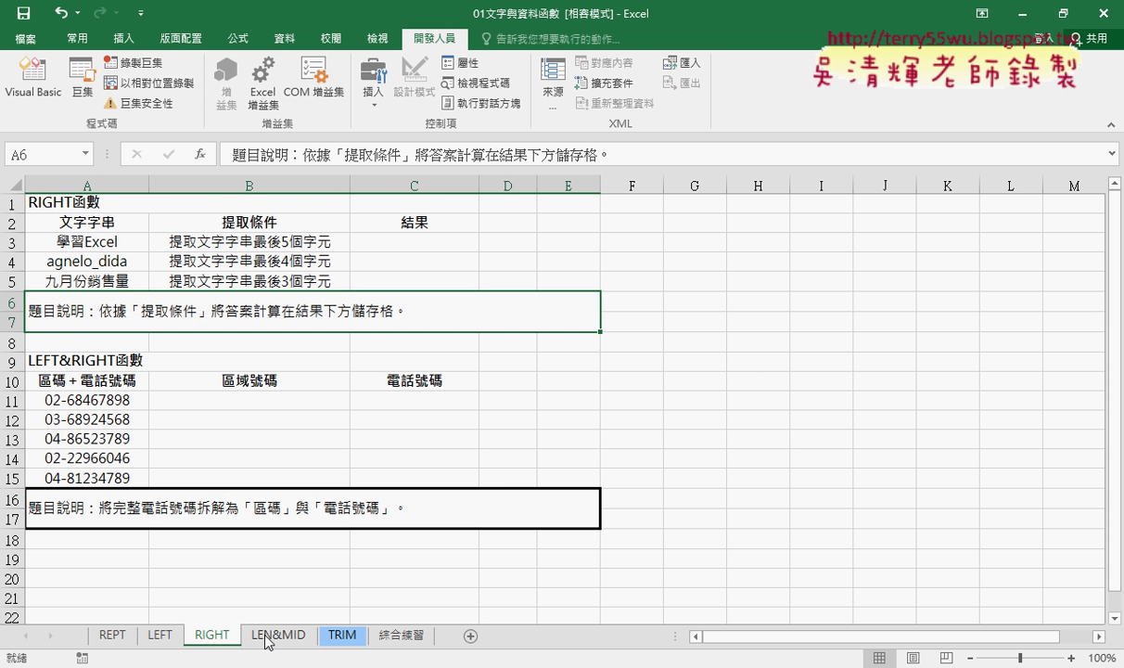
pyautogui.click(414, 646)
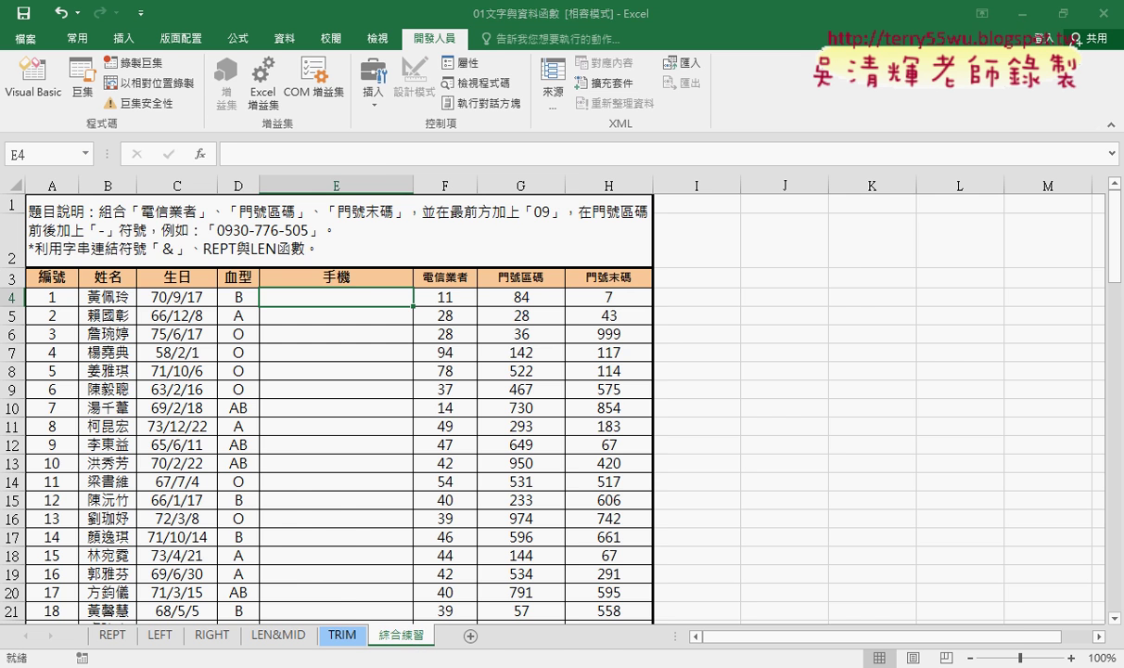
pyautogui.hotkey('alt', 'Tab')
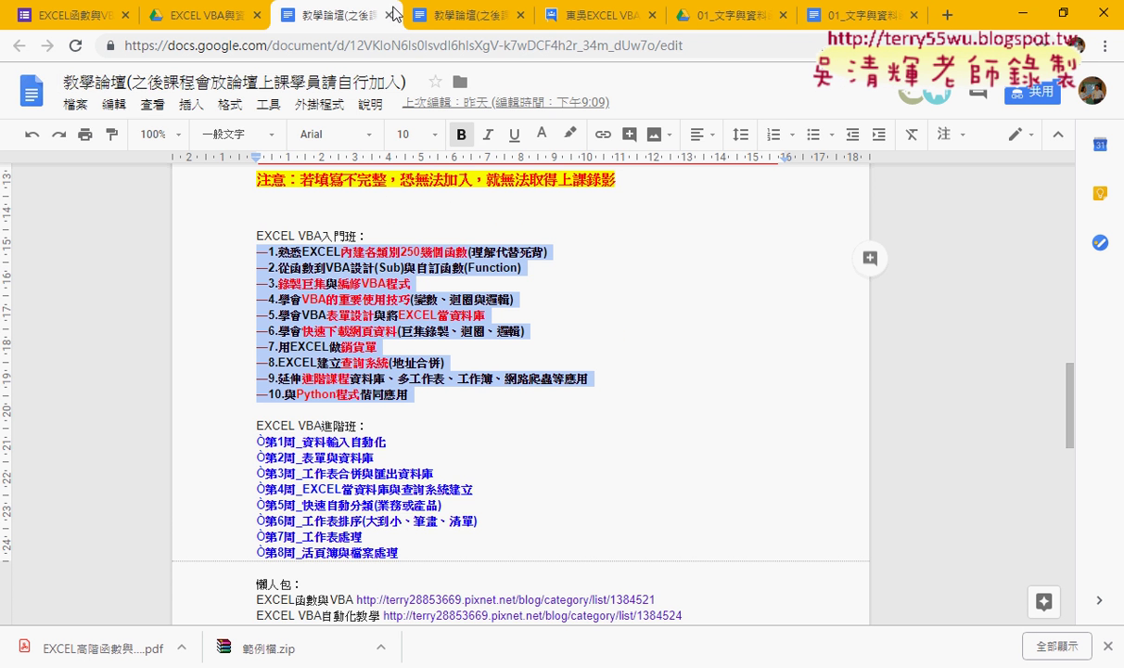
# Close both teaching-forum Docs tabs and bring up the 01_文字與資料函數程式碼.docx answer notes
pyautogui.click(389, 16)
pyautogui.click(390, 15)
pyautogui.click(382, 16)
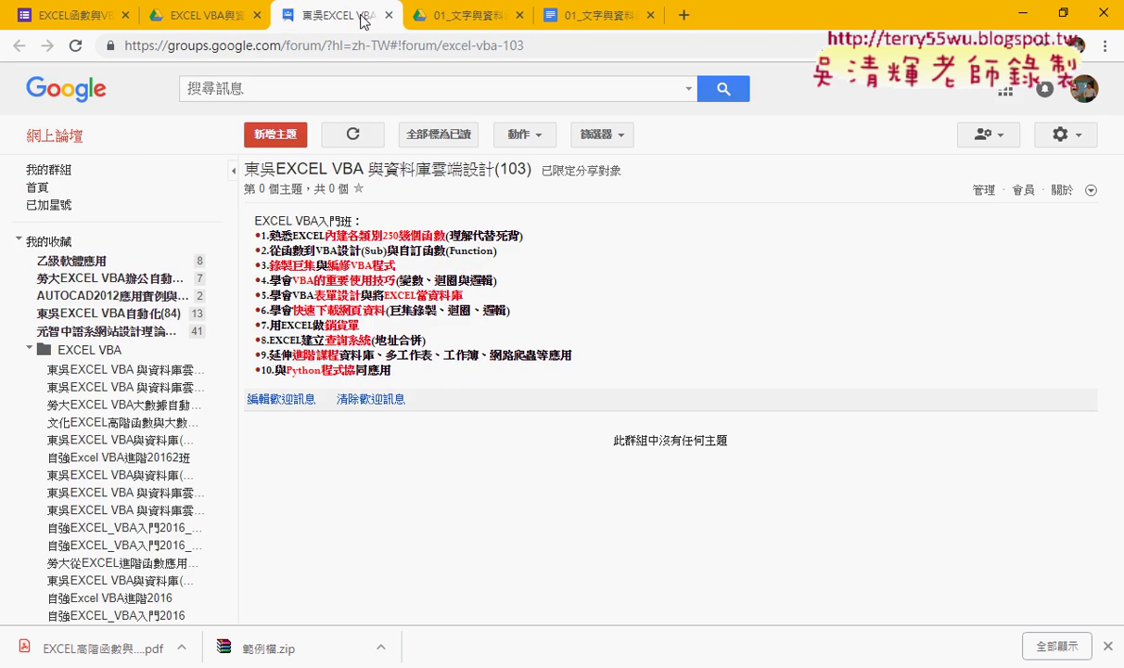
pyautogui.click(434, 17)
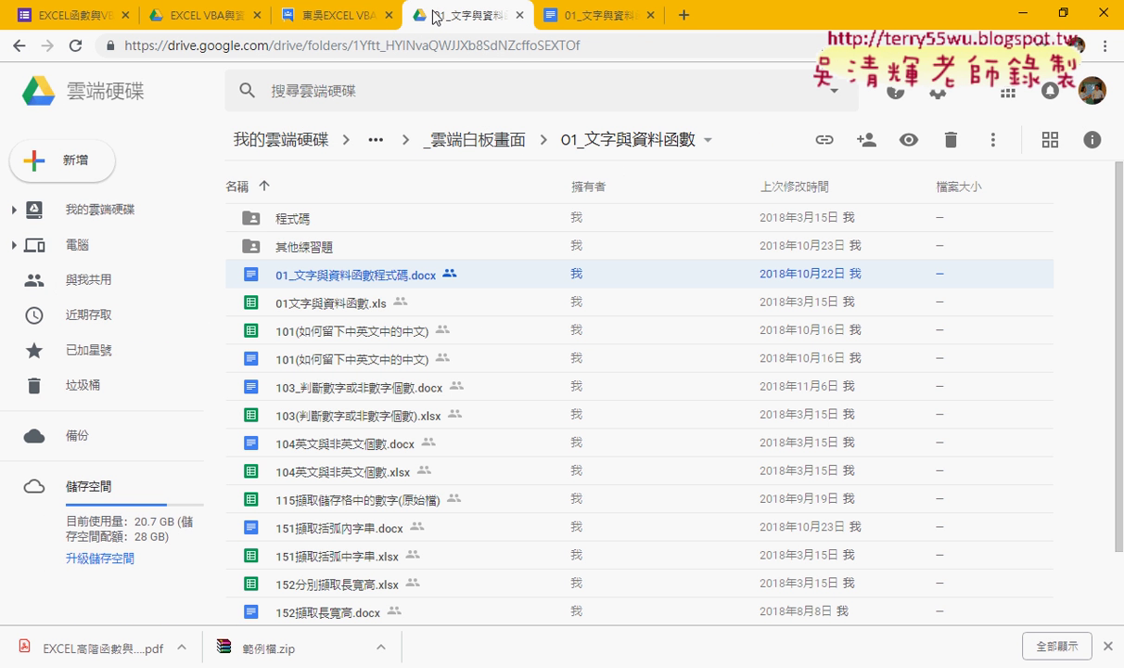
pyautogui.click(569, 17)
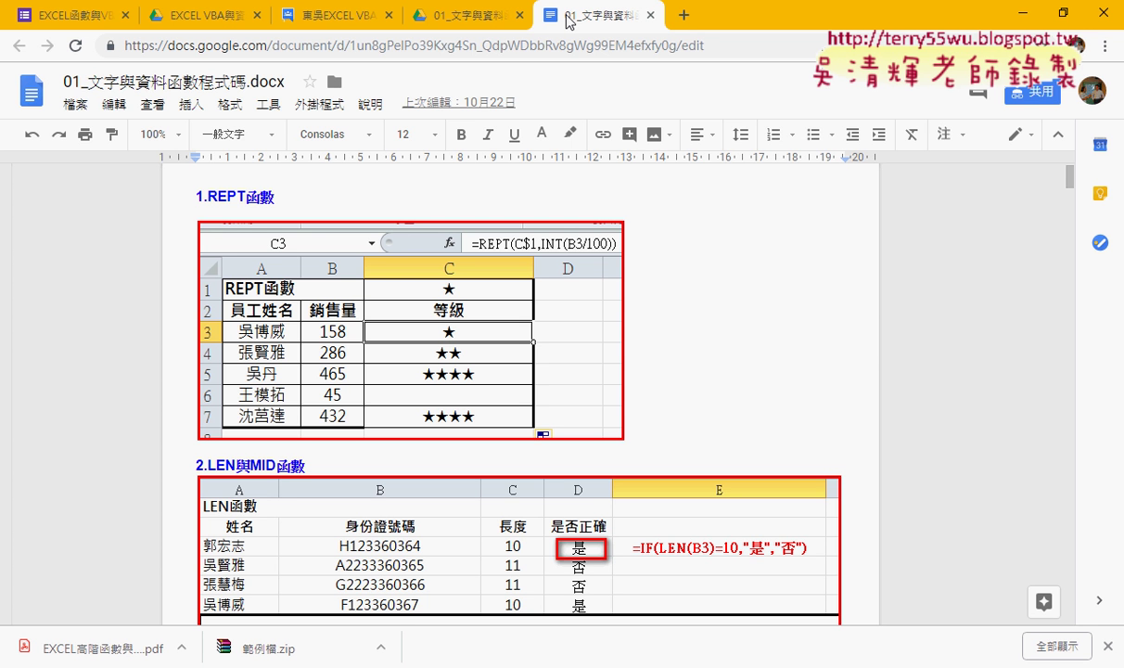